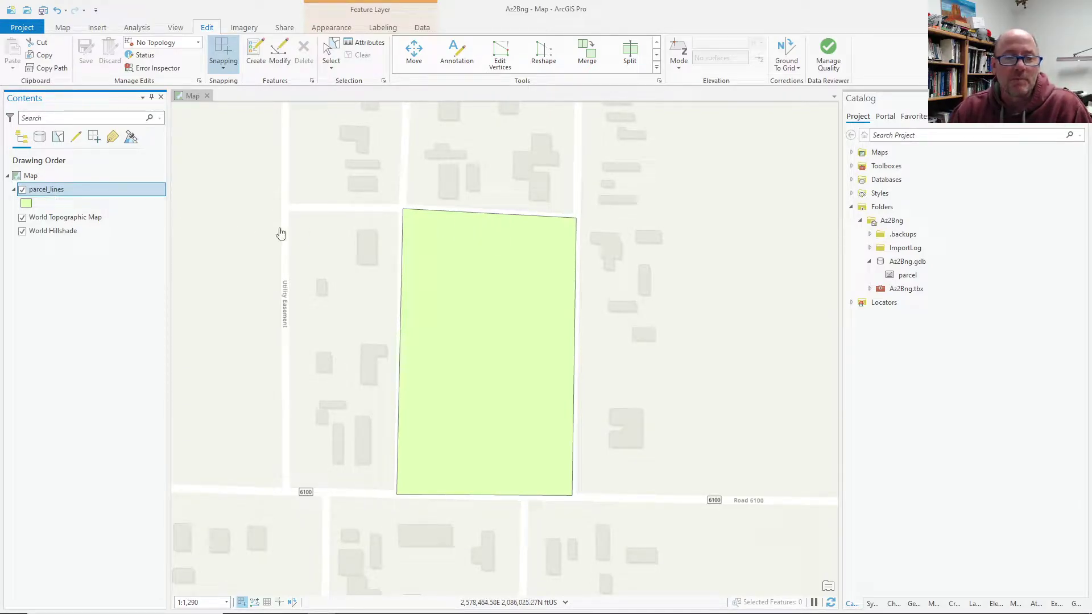
Step: Select the parcel polygon of the parcel_lines layer on the map
left_click(324, 58)
left_click(481, 272)
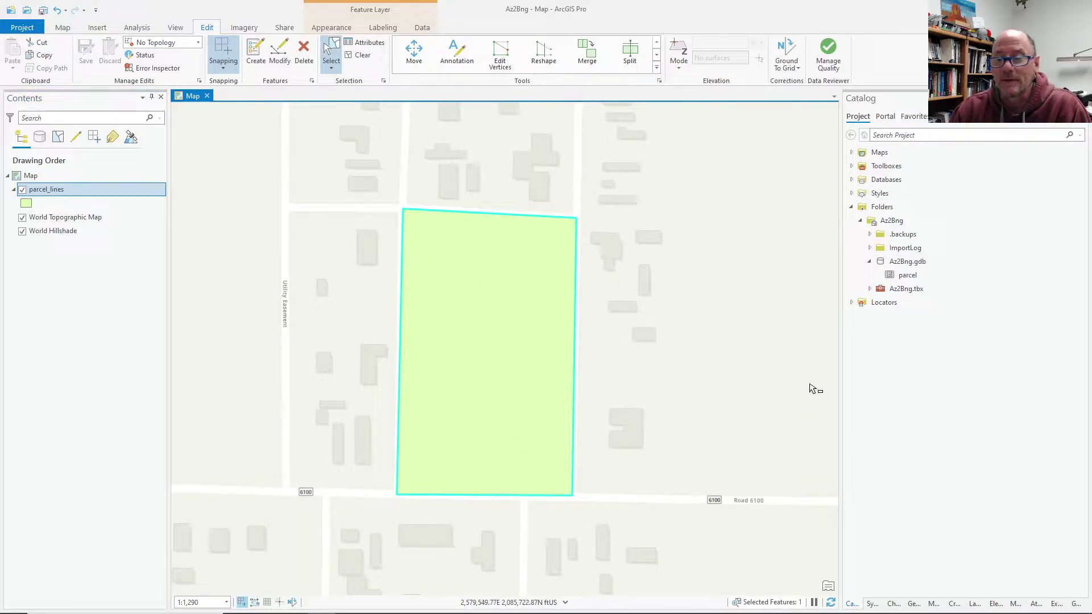
left_click(910, 264)
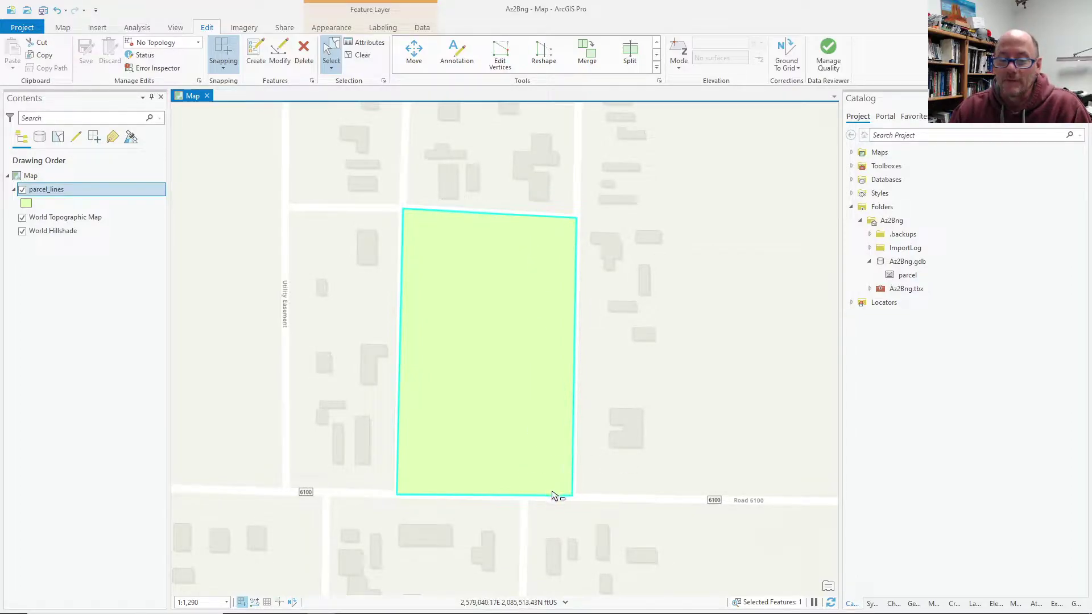
mouse_move(907, 262)
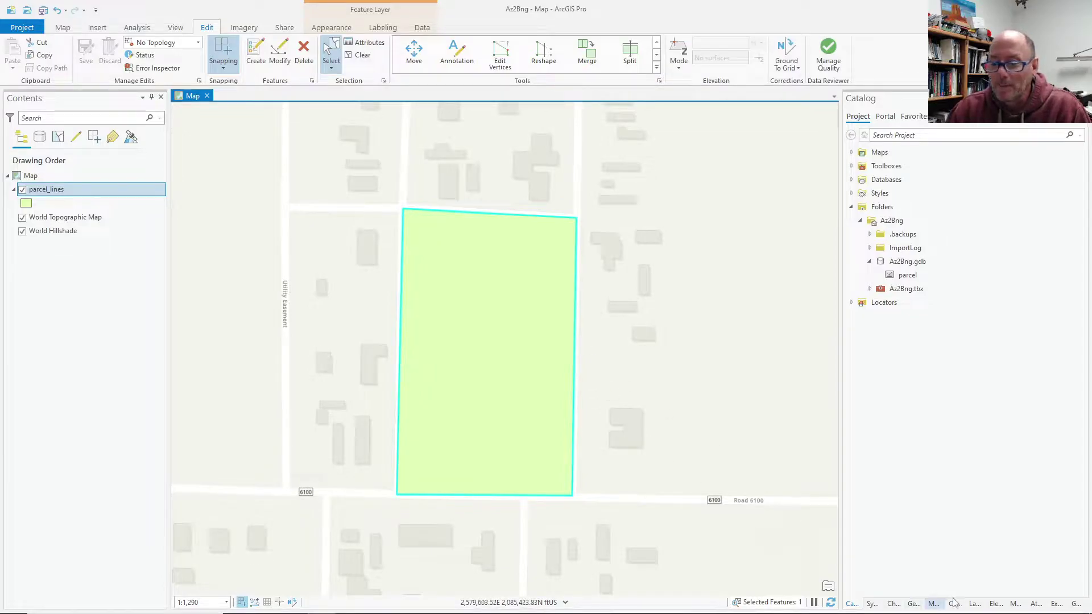
Step: Search the geoprocessing tools for "features to lin" and return to the toolbox list
left_click(913, 604)
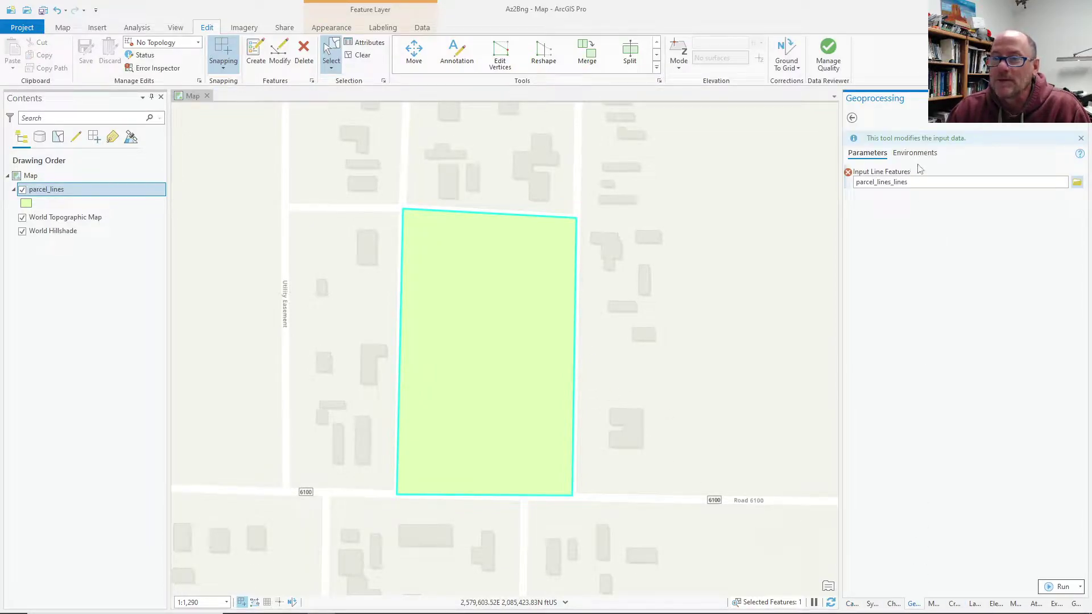
left_click(851, 117)
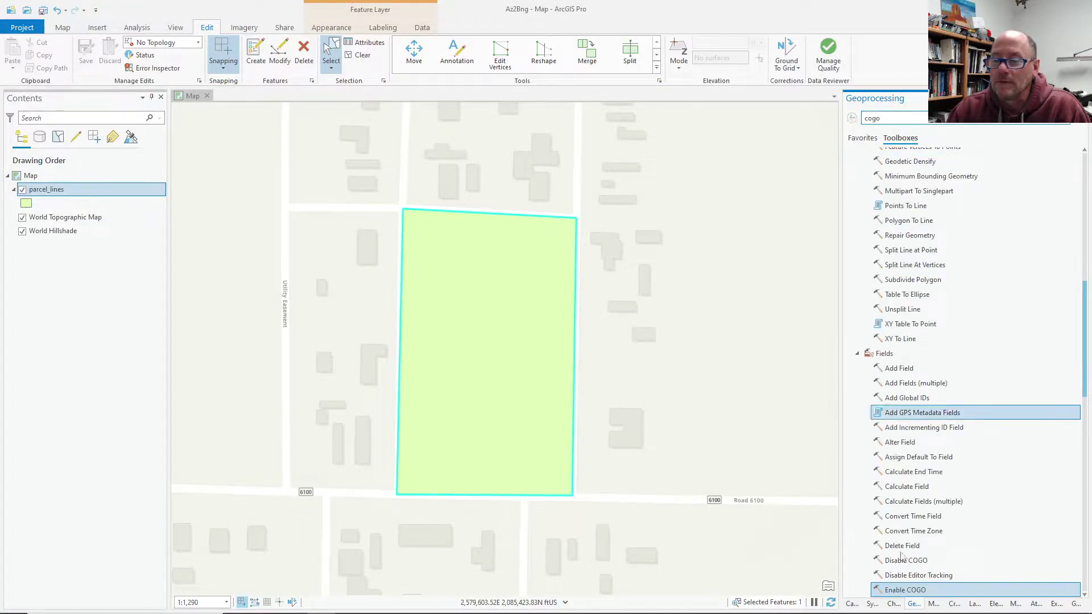
mouse_move(904, 608)
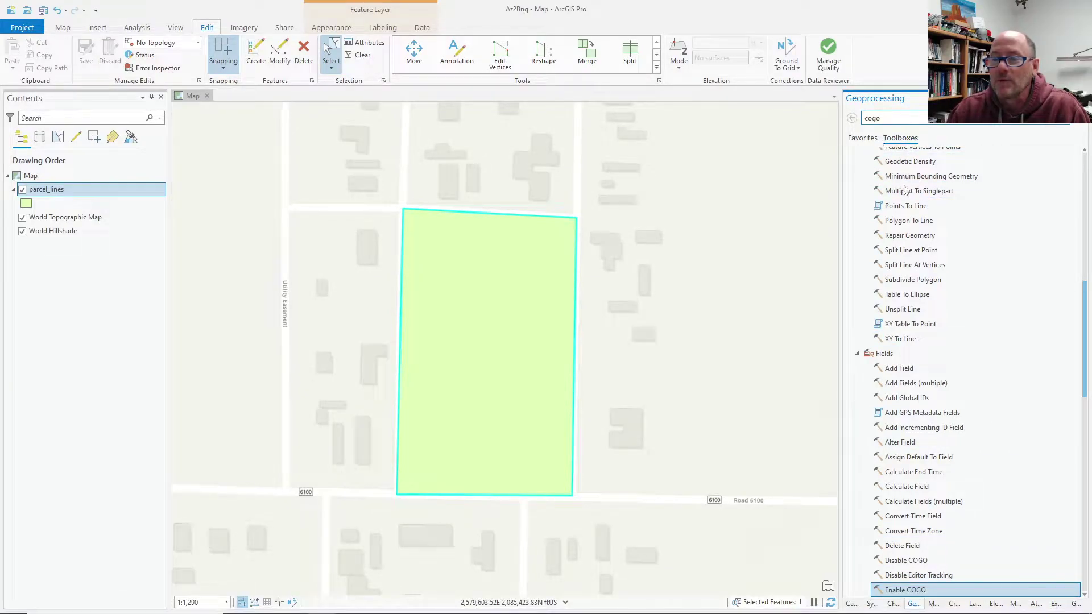
double_click(864, 116)
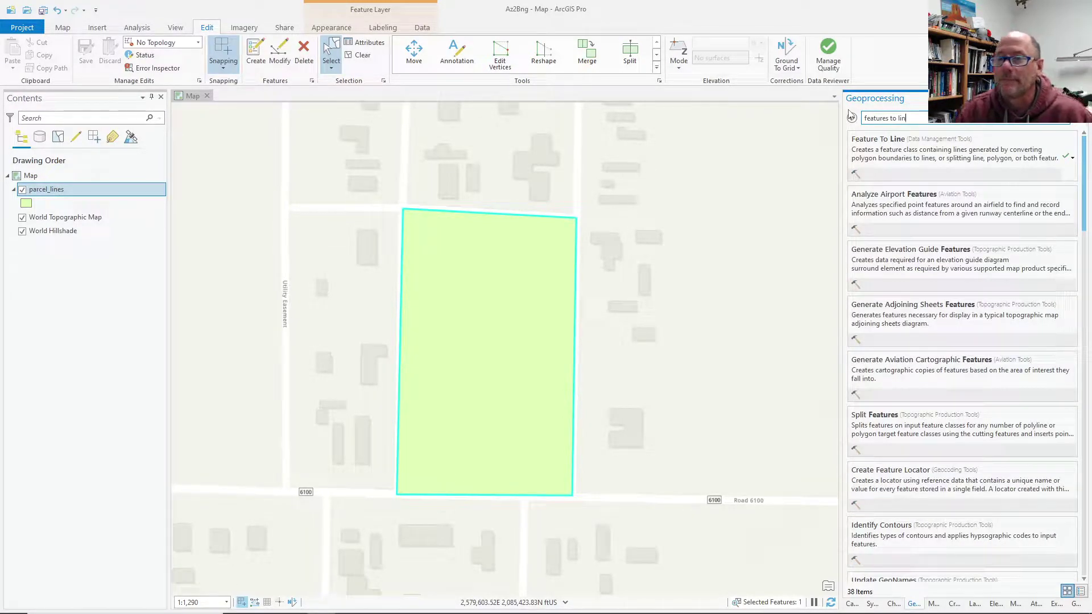
left_click(852, 119)
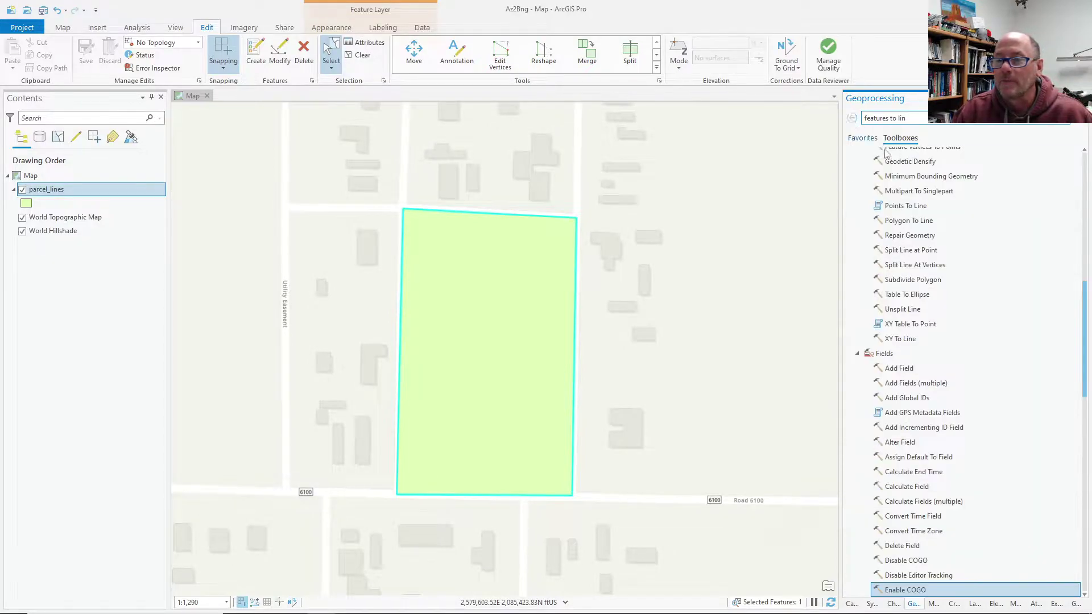
Step: Open the Feature To Line tool from the Features toolset of Data Management Tools
scroll(904, 306, "up", 5)
scroll(904, 306, "up", 5)
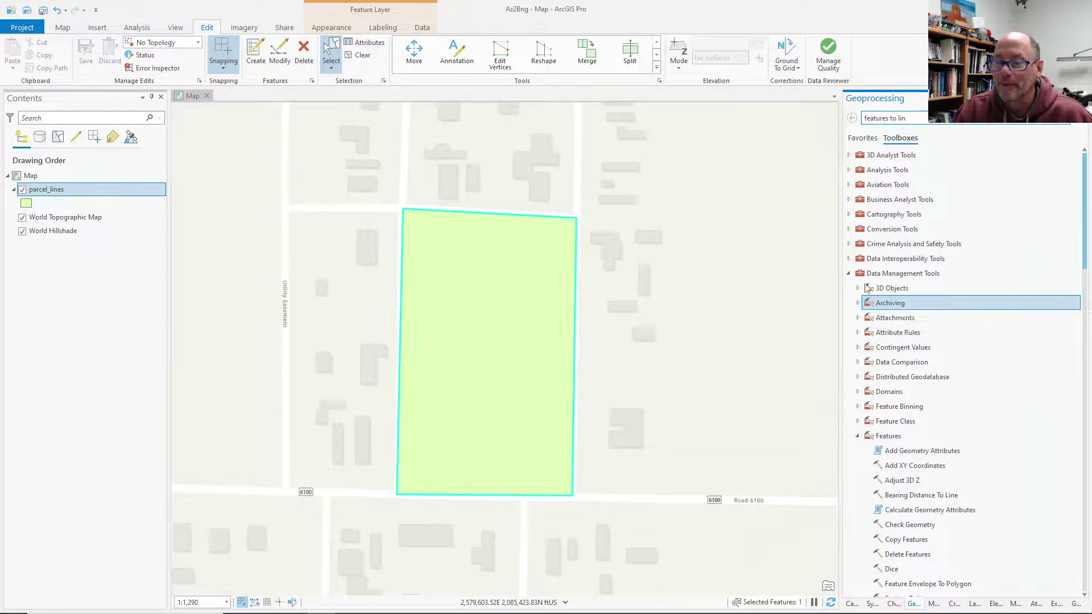
double_click(891, 438)
double_click(891, 438)
scroll(904, 410, "down", 5)
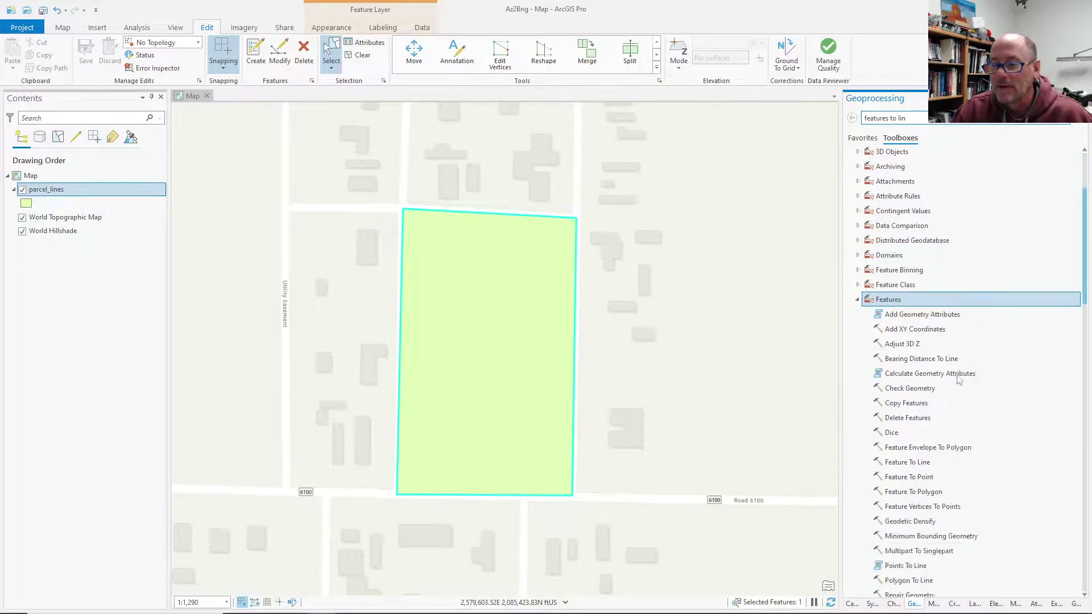
left_click(913, 382)
double_click(913, 383)
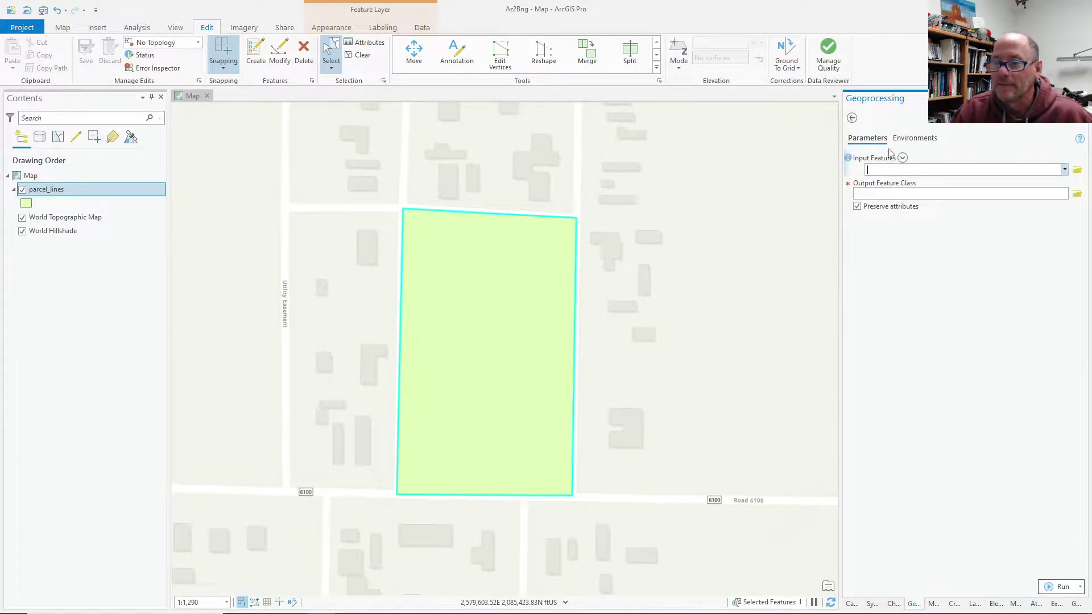
Step: Run Feature To Line on parcel_lines, naming the output feature class parcel_lines_Lines and preserving attributes
left_click(1064, 170)
left_click(893, 183)
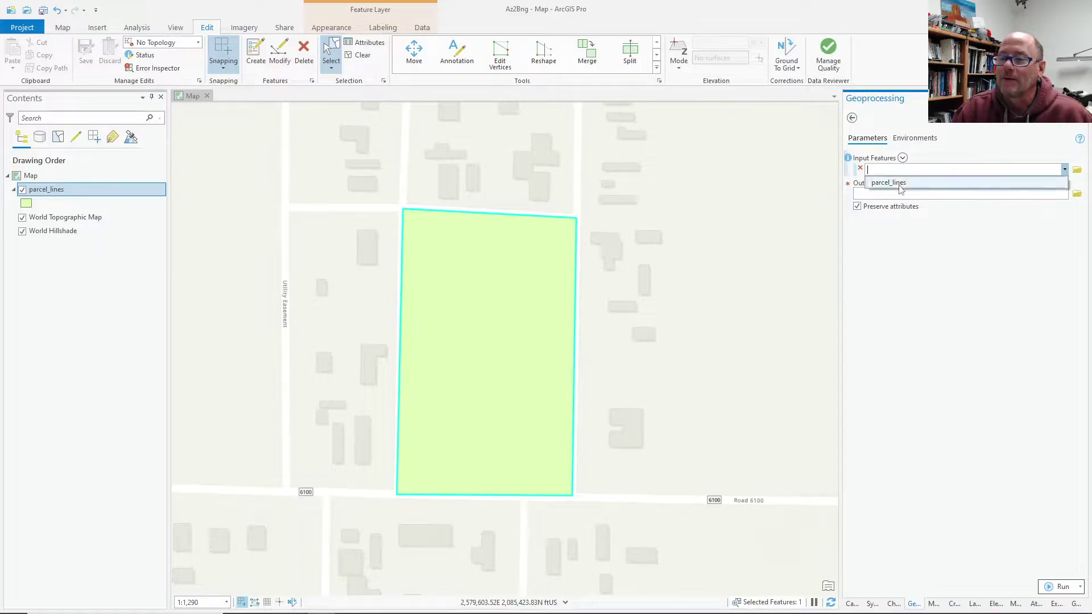
left_click_drag(948, 208, 1021, 207)
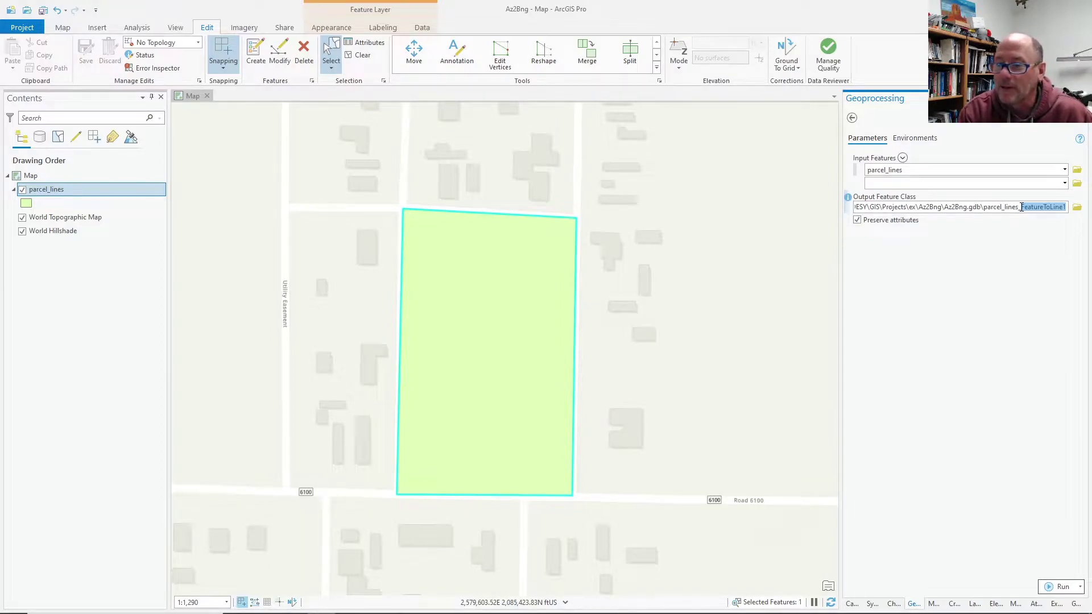
type("Lin")
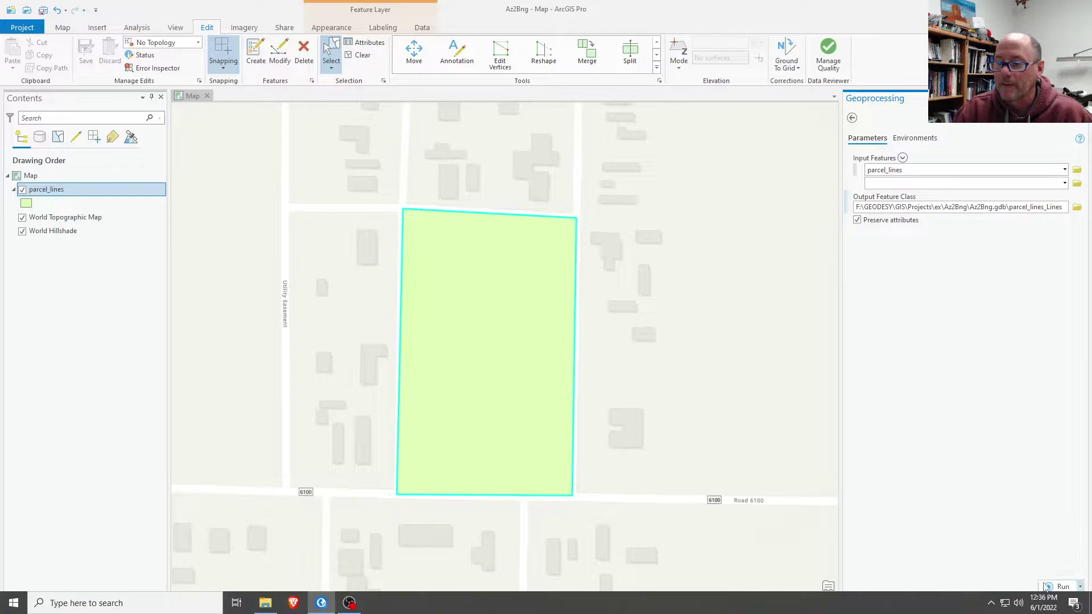
left_click(1062, 586)
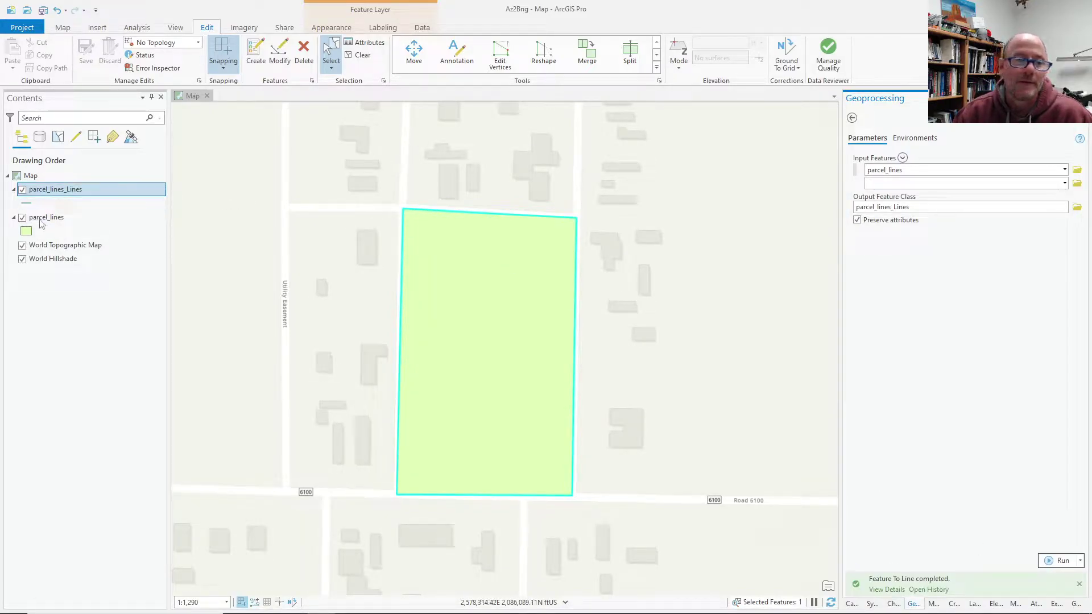
Step: Hide the parcel_lines polygon layer and select the parcel outline in parcel_lines_Lines
left_click(22, 218)
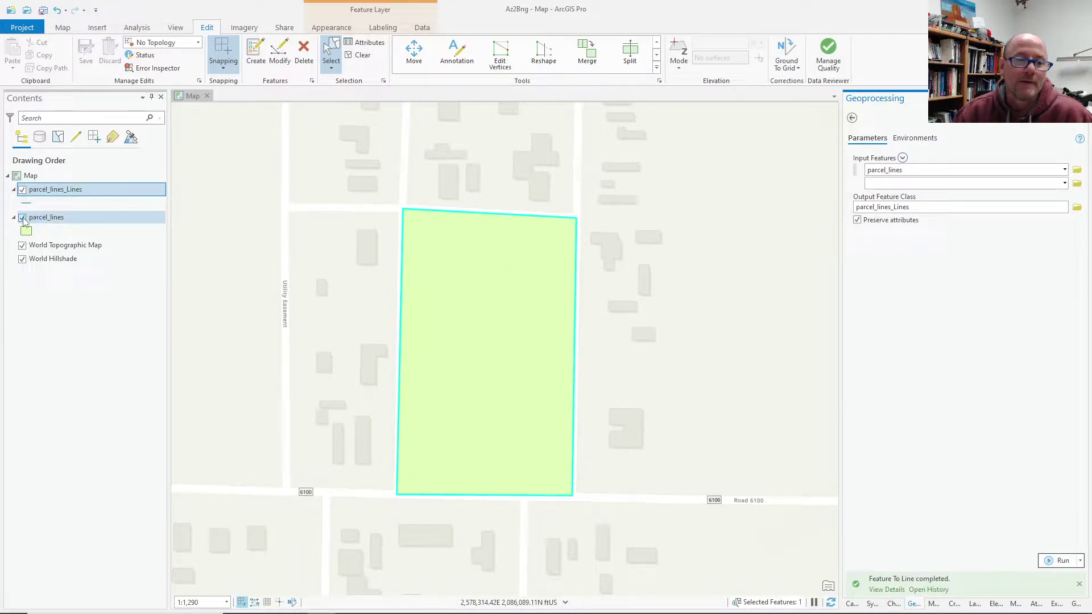
left_click(418, 213)
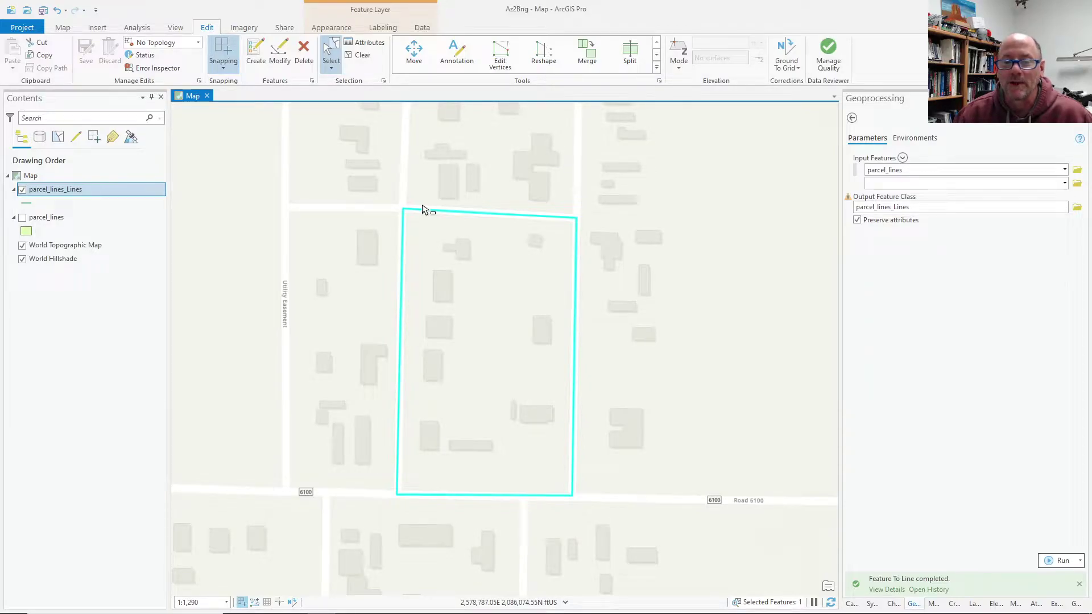
Step: Split the selected parcel outline with Split Into COGO Lines, keeping the parcel_lines_Lines attribute table open to check the resulting records
left_click(657, 67)
scroll(661, 208, "down", 5)
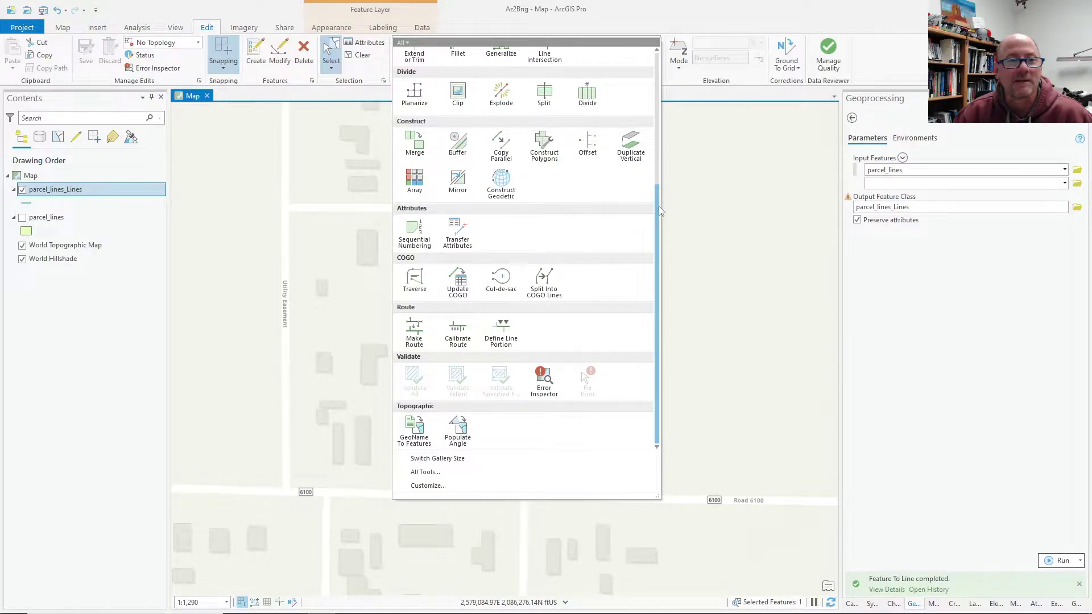
left_click(551, 286)
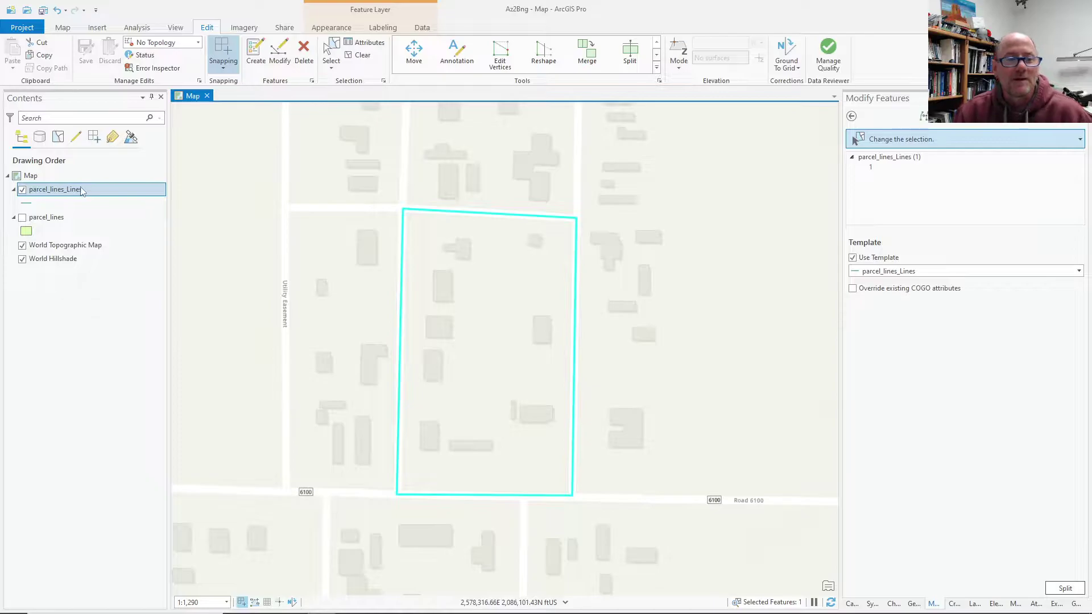
key("ctrl+t")
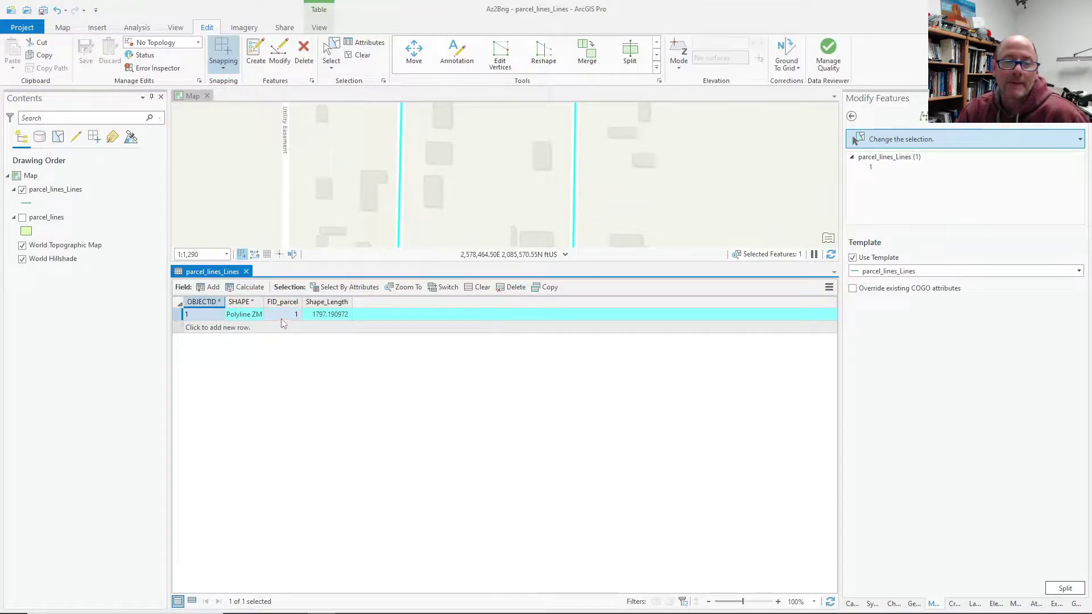
left_click(1066, 588)
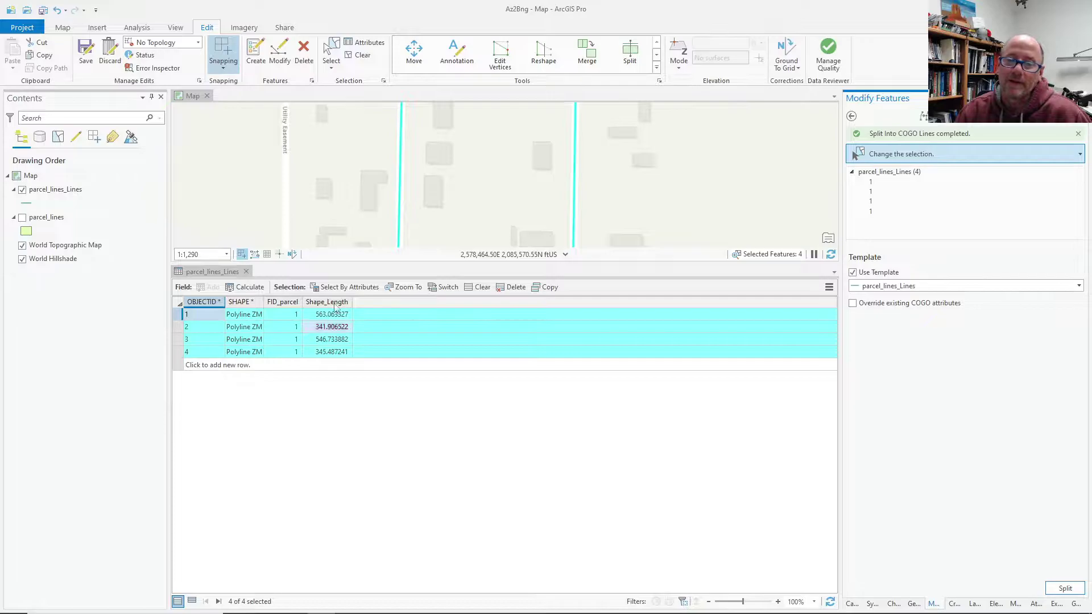
mouse_move(337, 307)
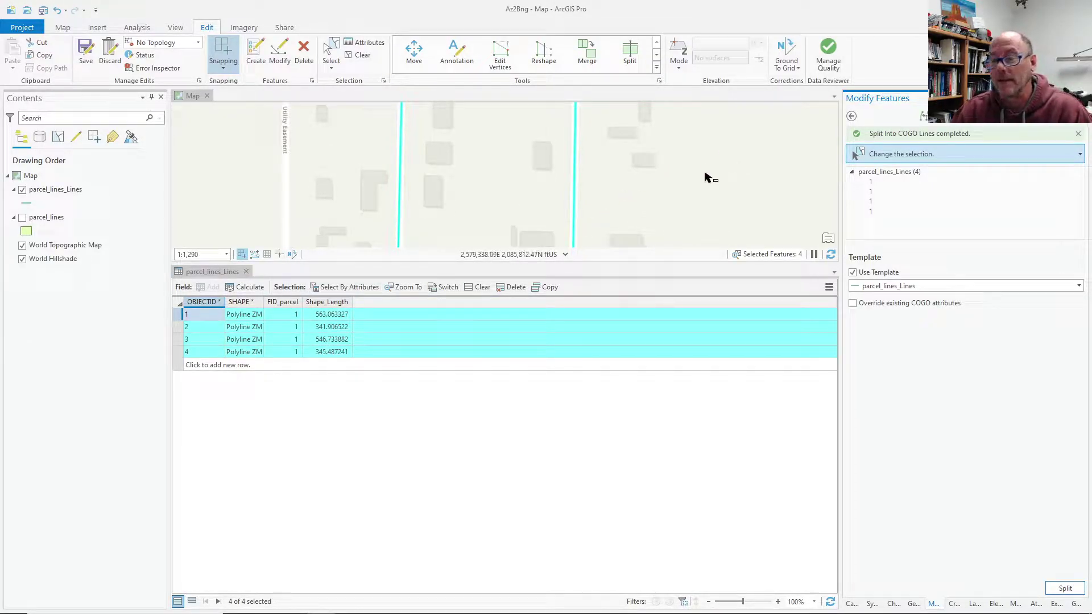
Step: Search the geoprocessing tools for "cogo" and open the Enable COGO tool
left_click(914, 603)
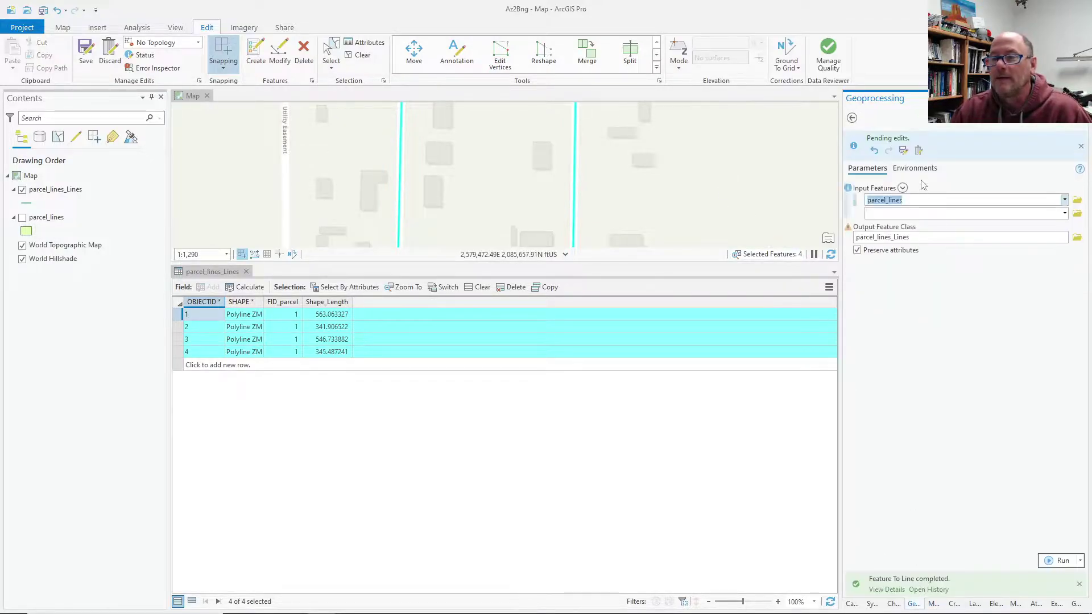
left_click(852, 118)
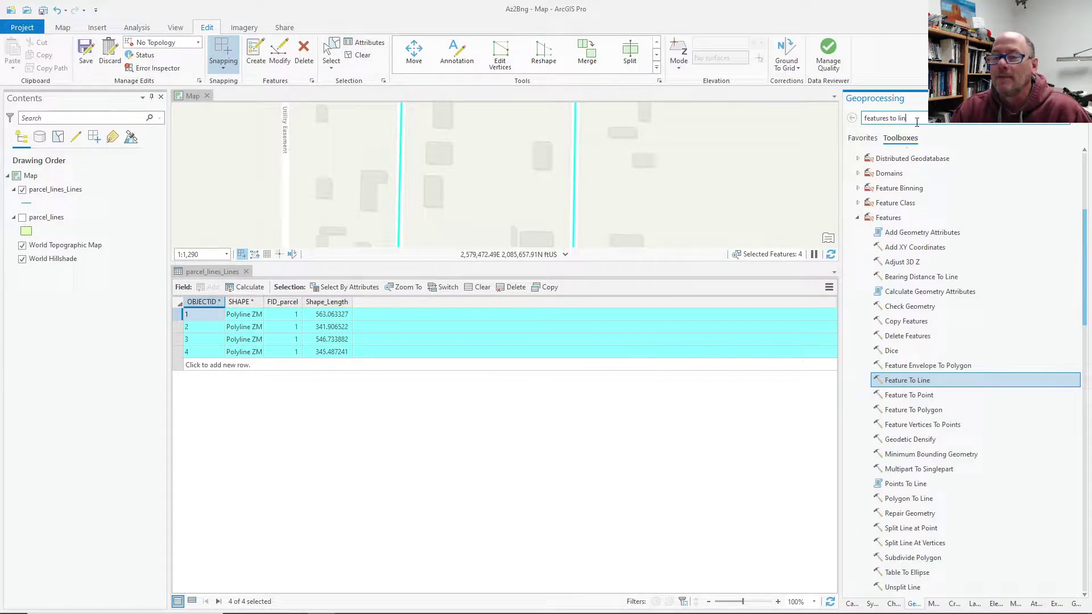
type("c")
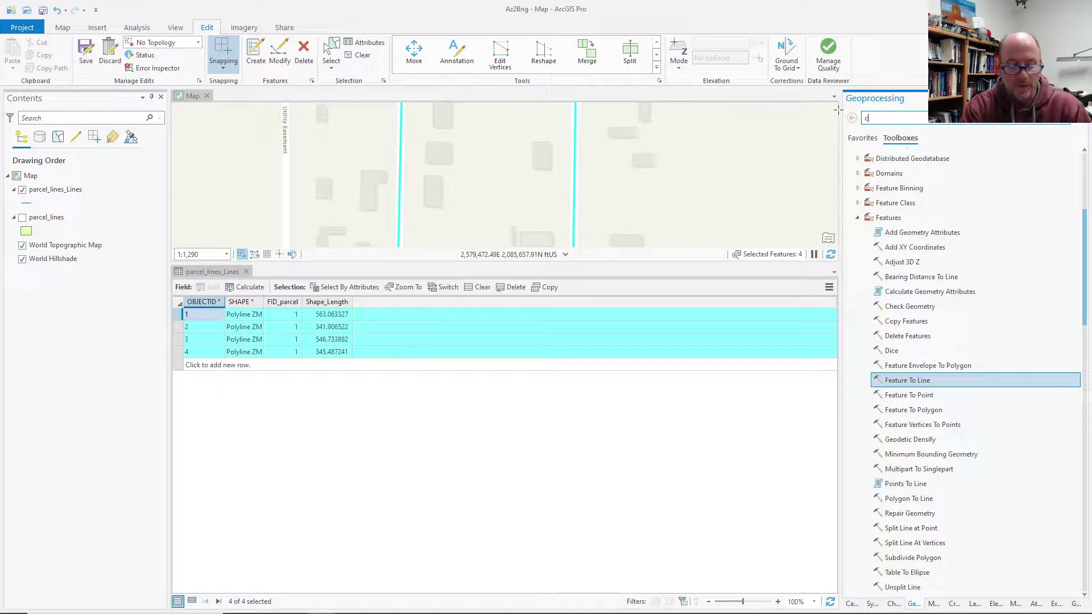
type("ogo")
left_click(886, 151)
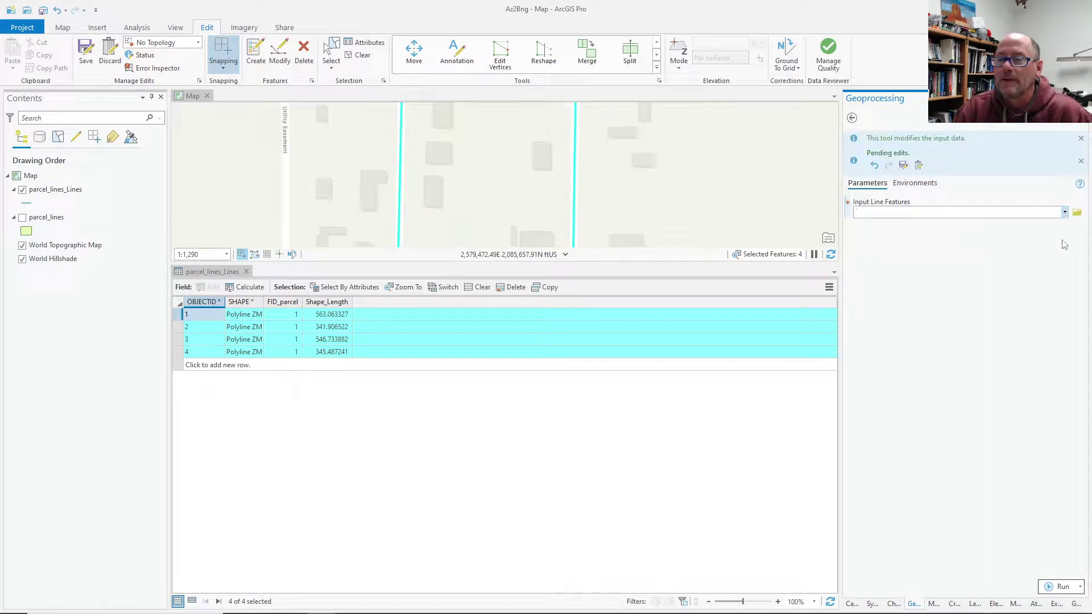
Step: Save all pending edits and run Enable COGO on parcel_lines_Lines
left_click(83, 56)
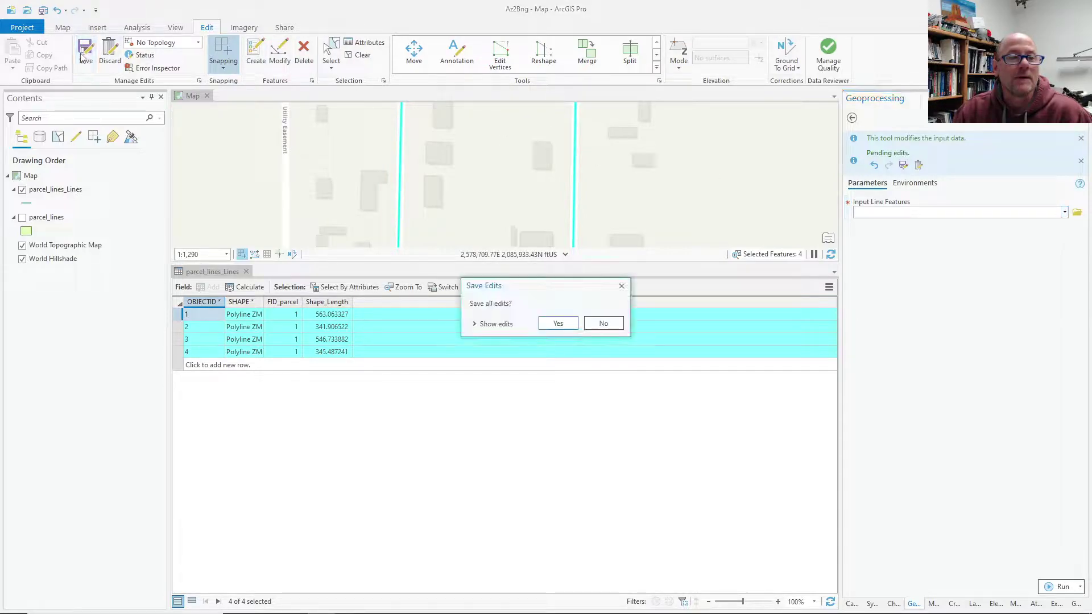
left_click(555, 323)
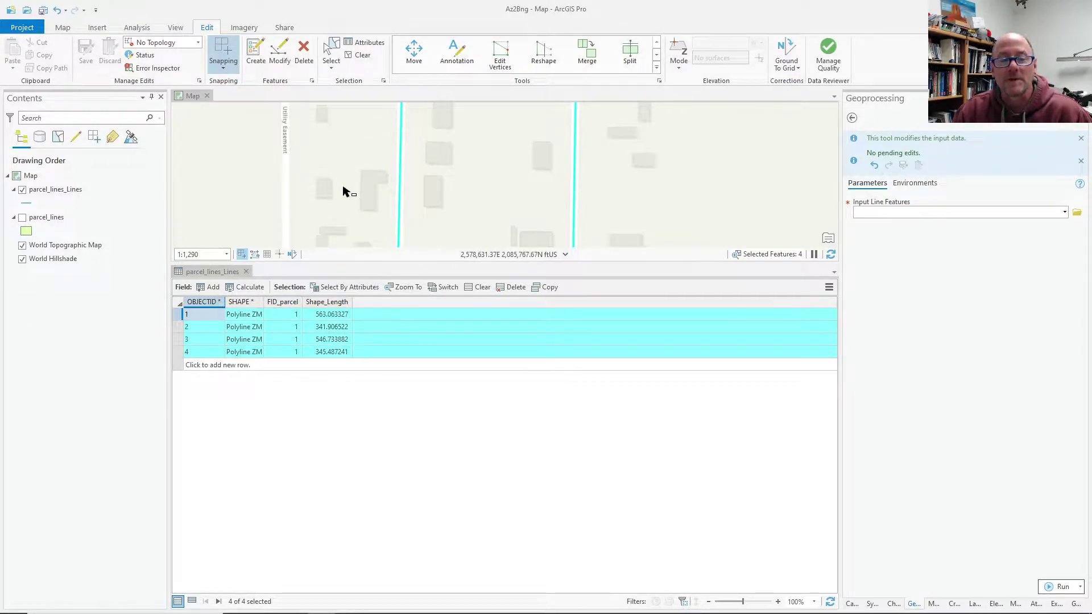
left_click(1064, 212)
left_click(911, 227)
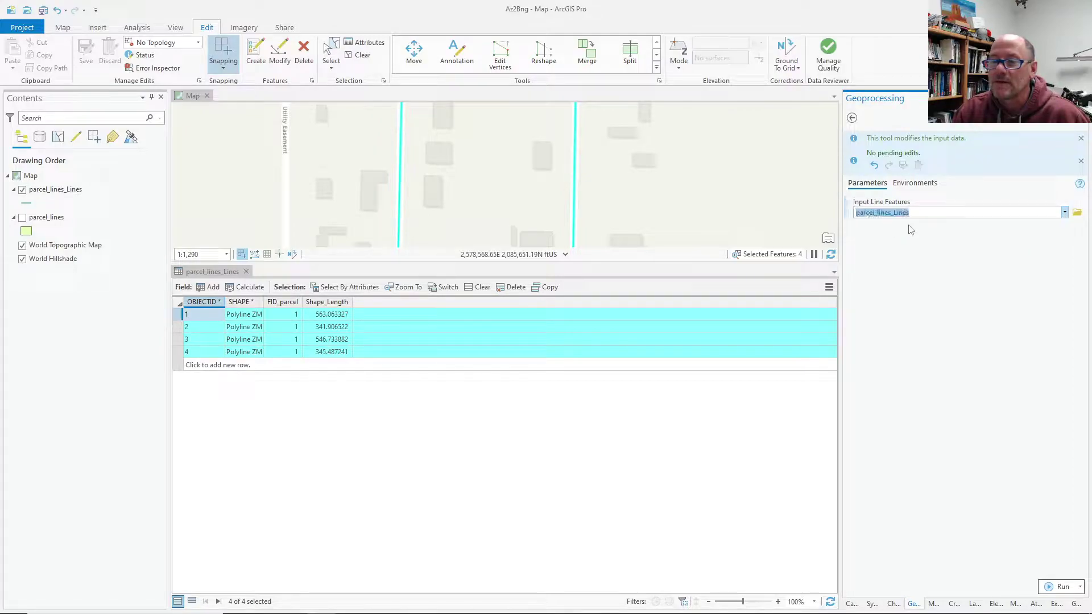
left_click(1060, 586)
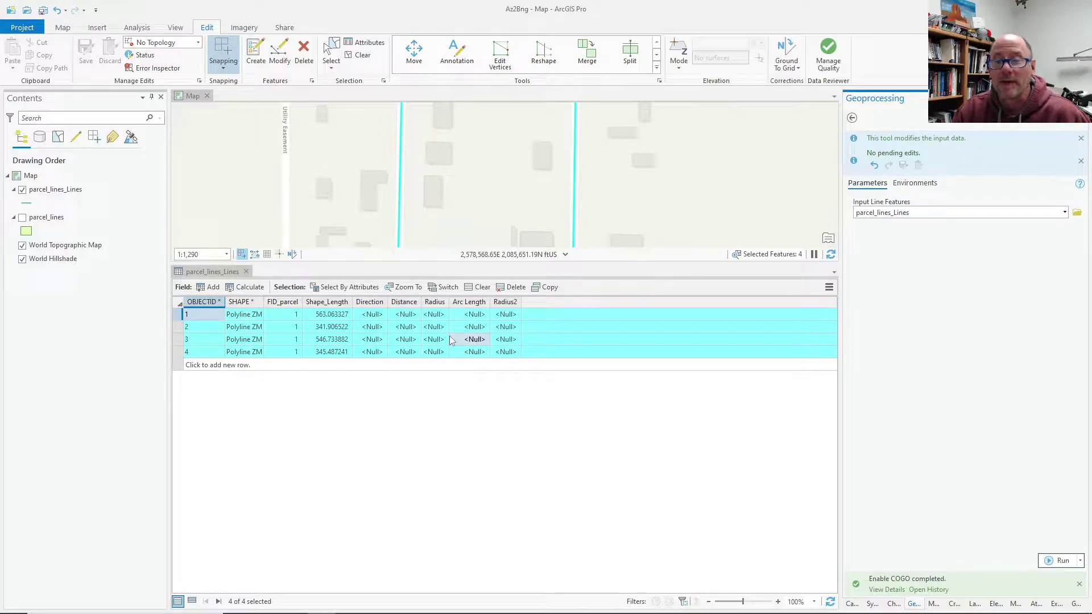
Step: Start the Update COGO tool for the selected parcel_lines_Lines features
left_click(658, 70)
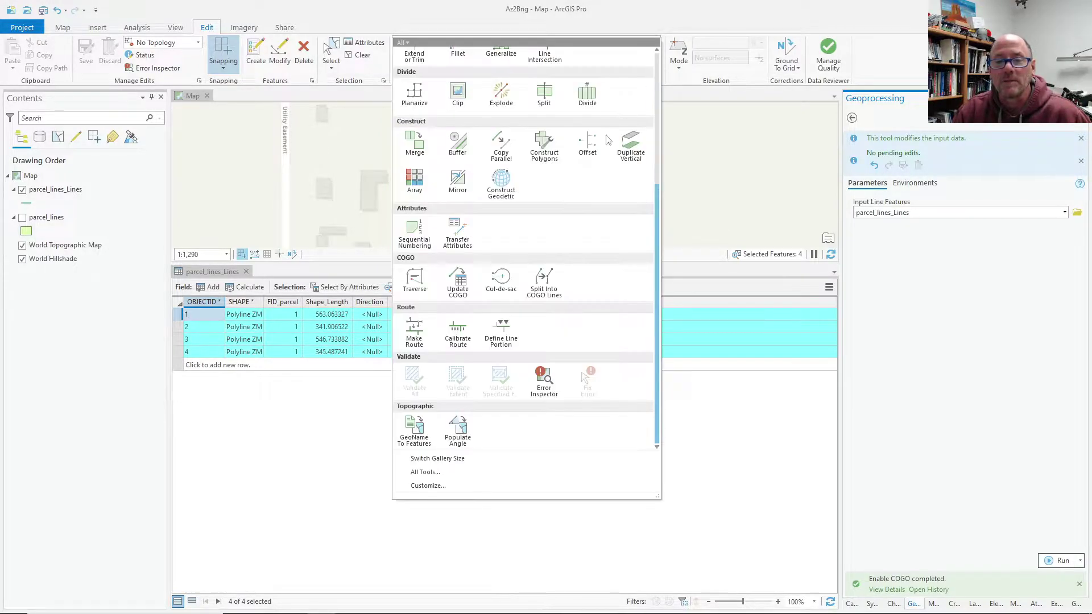
left_click(467, 289)
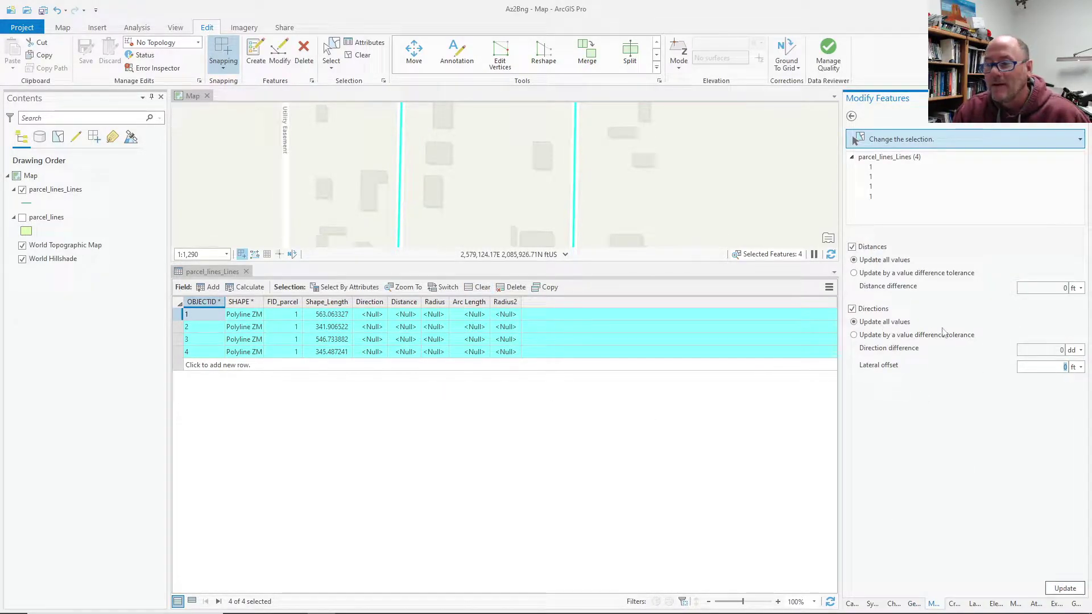
Step: Switch the direction difference units of Update COGO to dms, and back to dd
left_click(1081, 351)
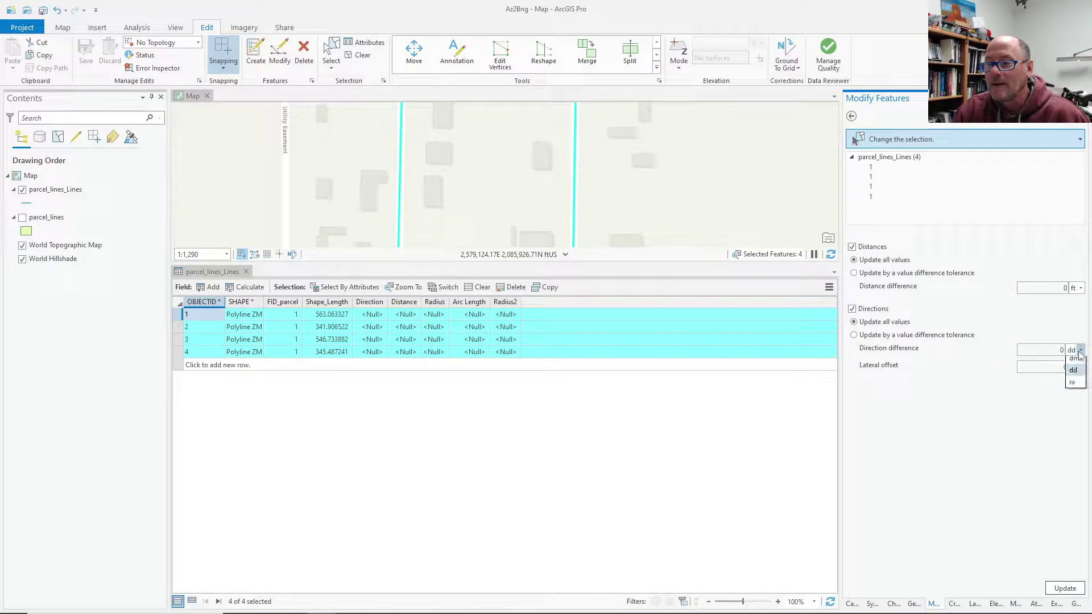
left_click(1075, 364)
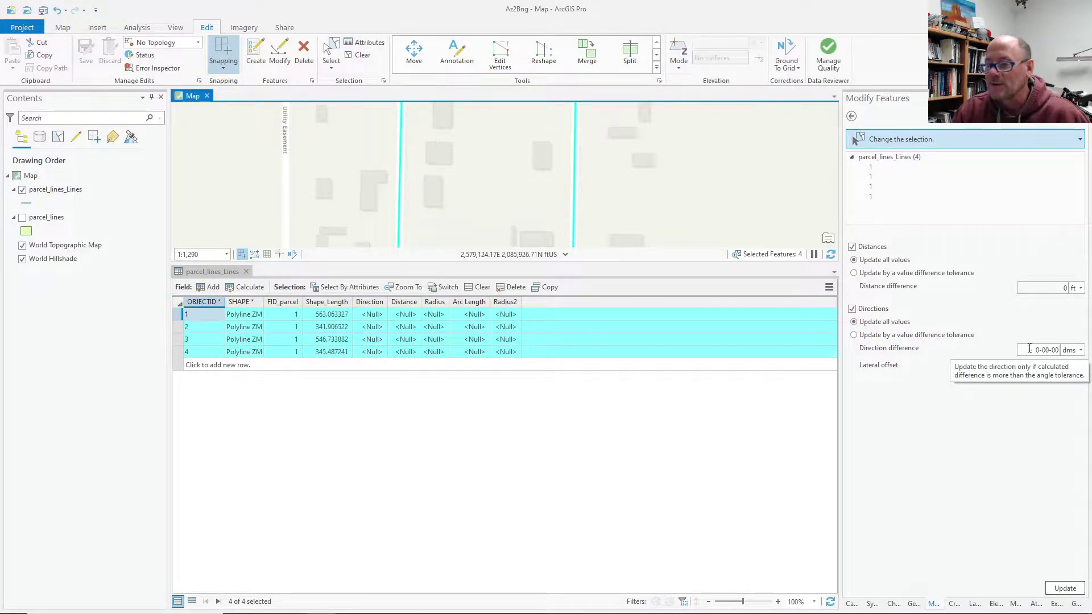
left_click(1082, 352)
left_click(1080, 368)
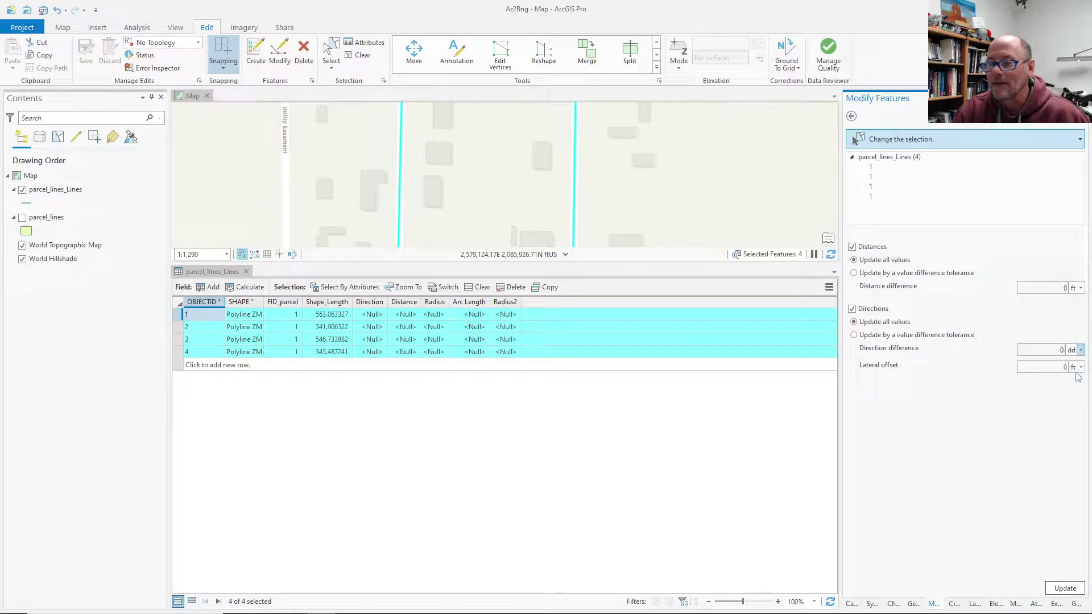
Step: Set the direction difference units to dms and update the distances and directions of the selected parcel_lines_Lines features
left_click(1082, 353)
left_click(1078, 381)
left_click(1065, 589)
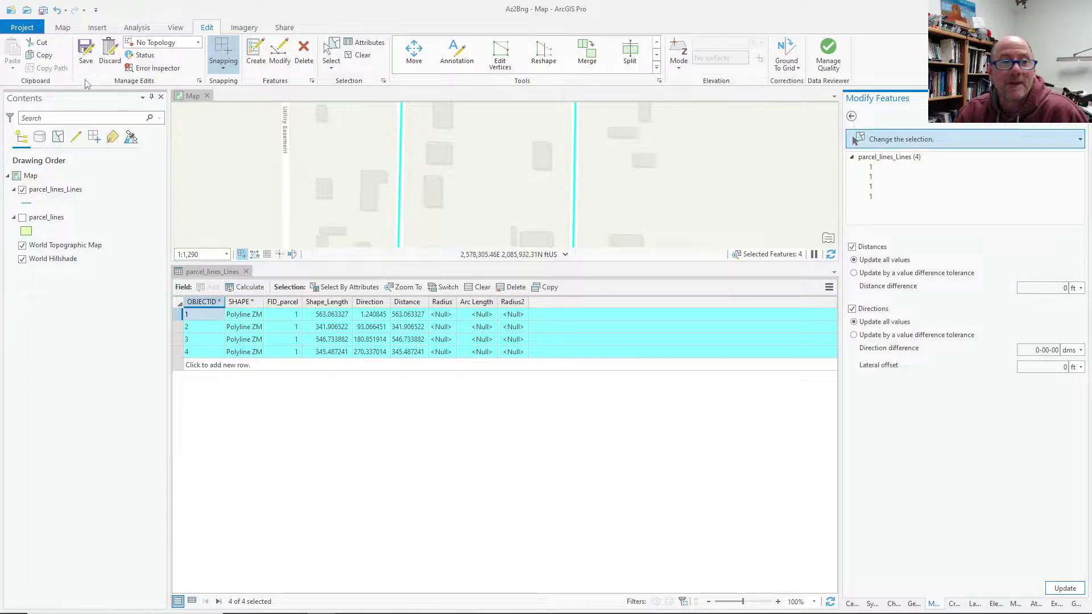
Step: Save all edits and clear the feature selection
left_click(85, 56)
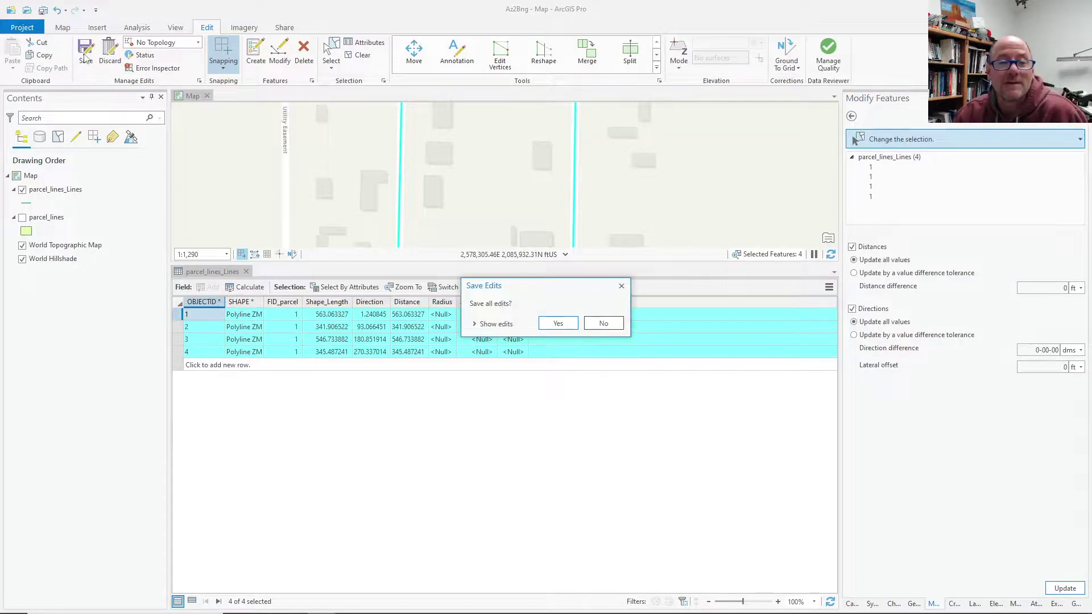
left_click(558, 323)
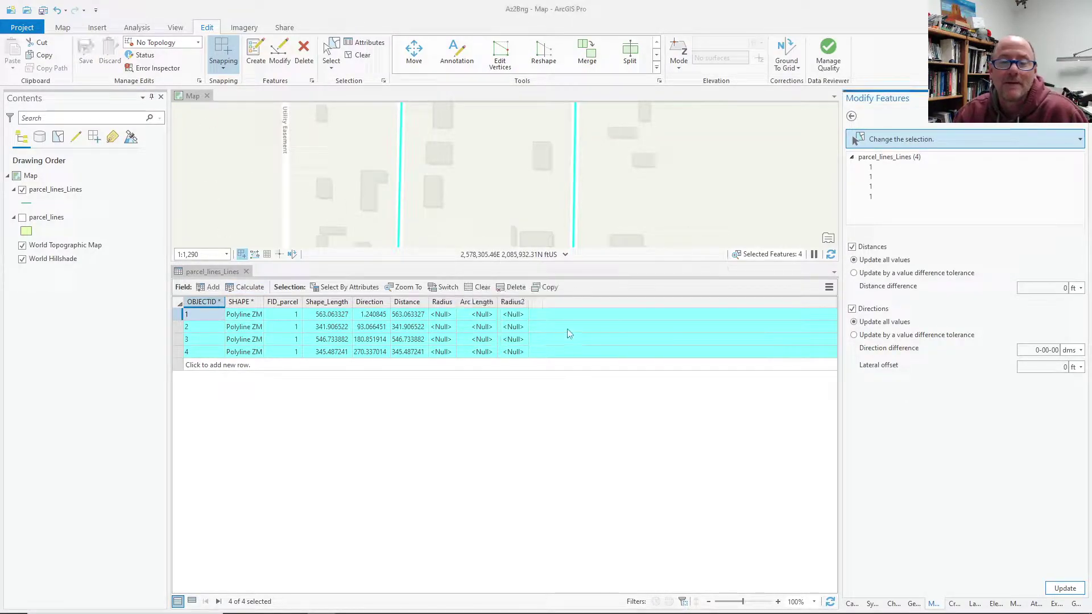
left_click(361, 57)
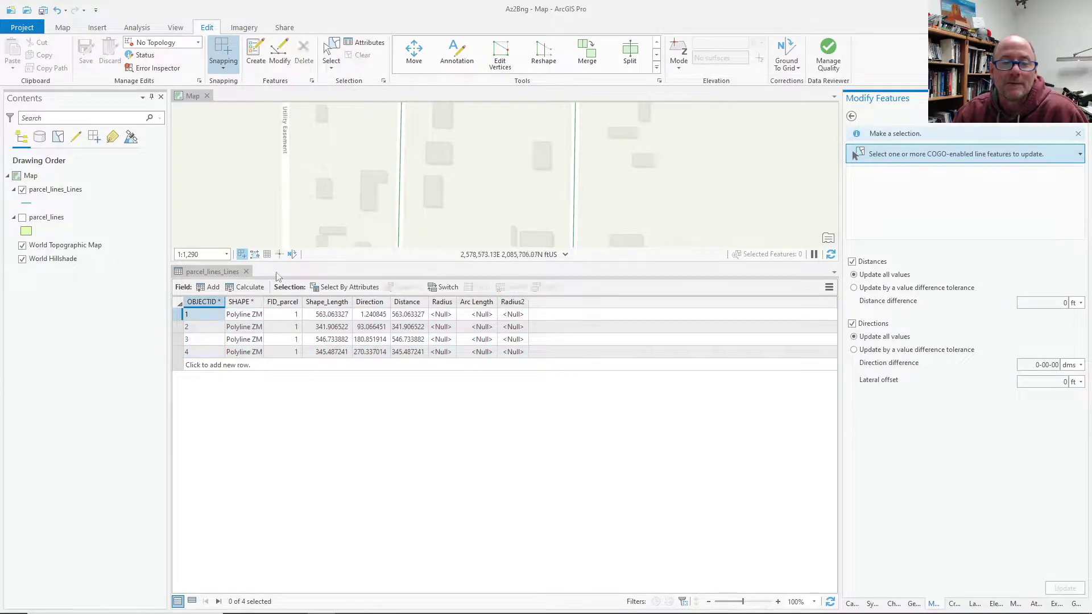
Step: Add a field named dd with data type Double to the parcel_lines_Lines table
left_click(210, 288)
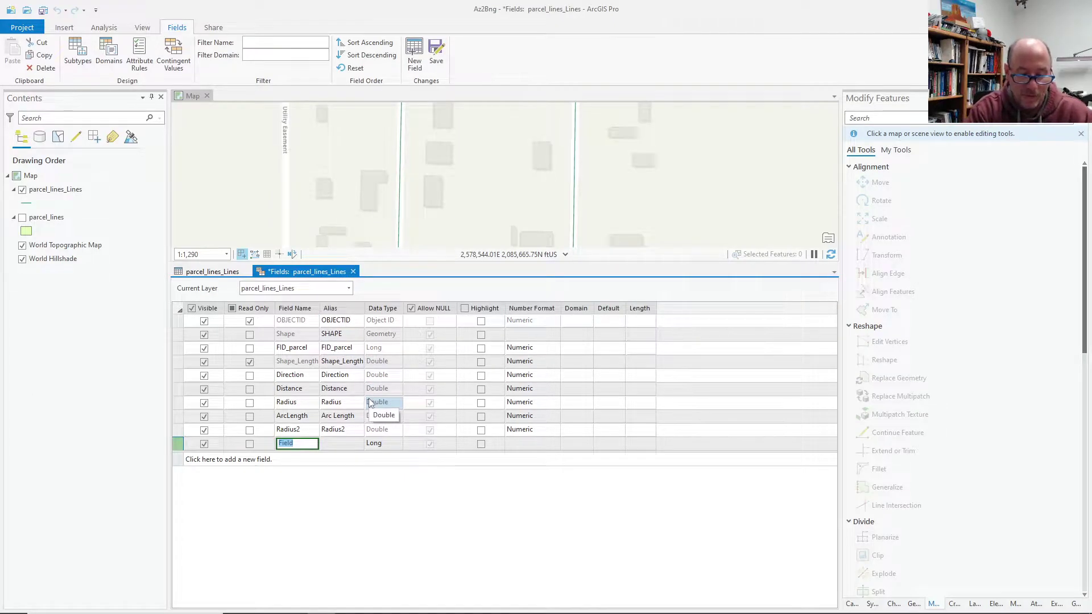
type("dd")
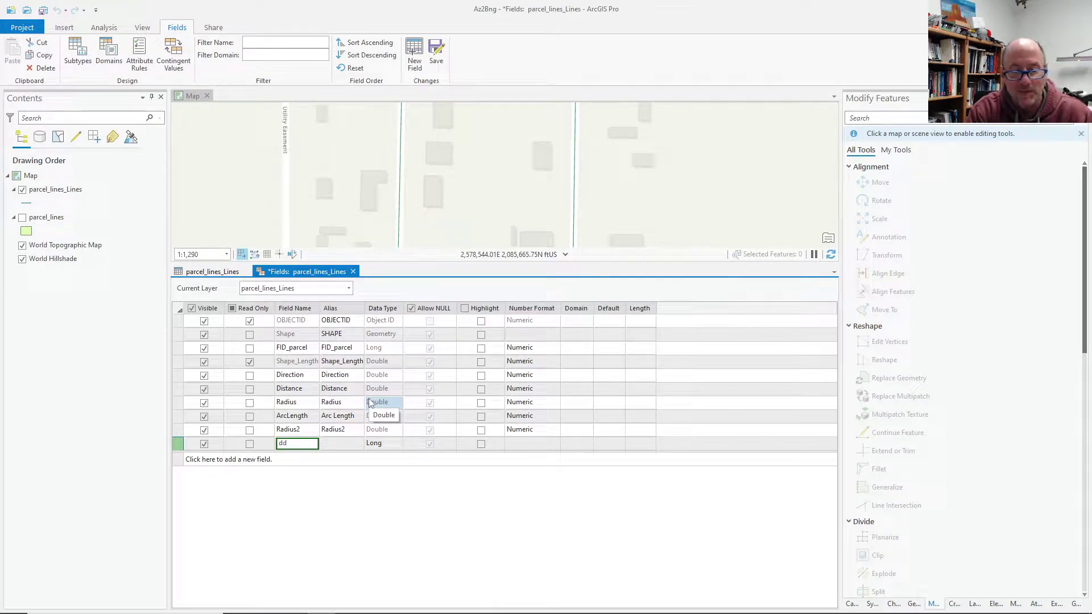
left_click(390, 449)
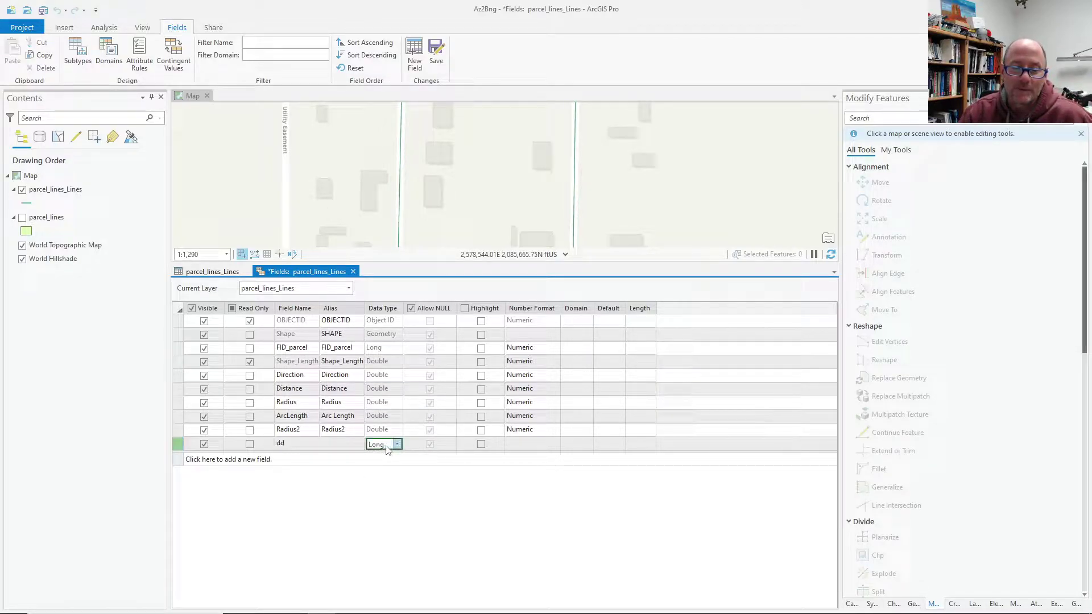
left_click(389, 451)
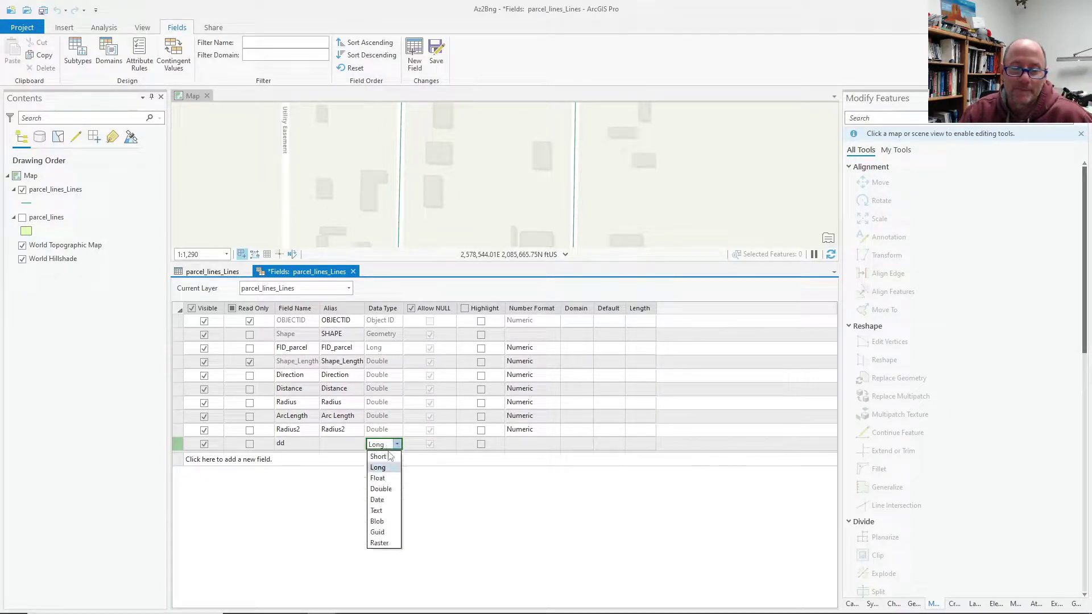
left_click(380, 489)
Step: Add a Text field named NS with a length of 3 to parcel_lines_Lines
left_click(231, 460)
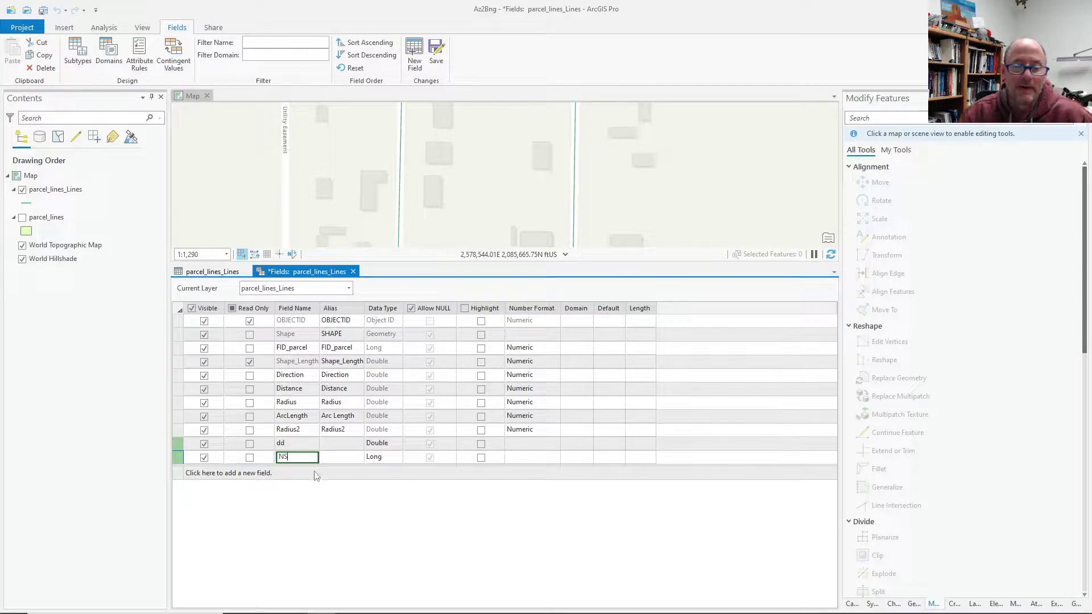
left_click(376, 460)
left_click(378, 518)
left_click(272, 474)
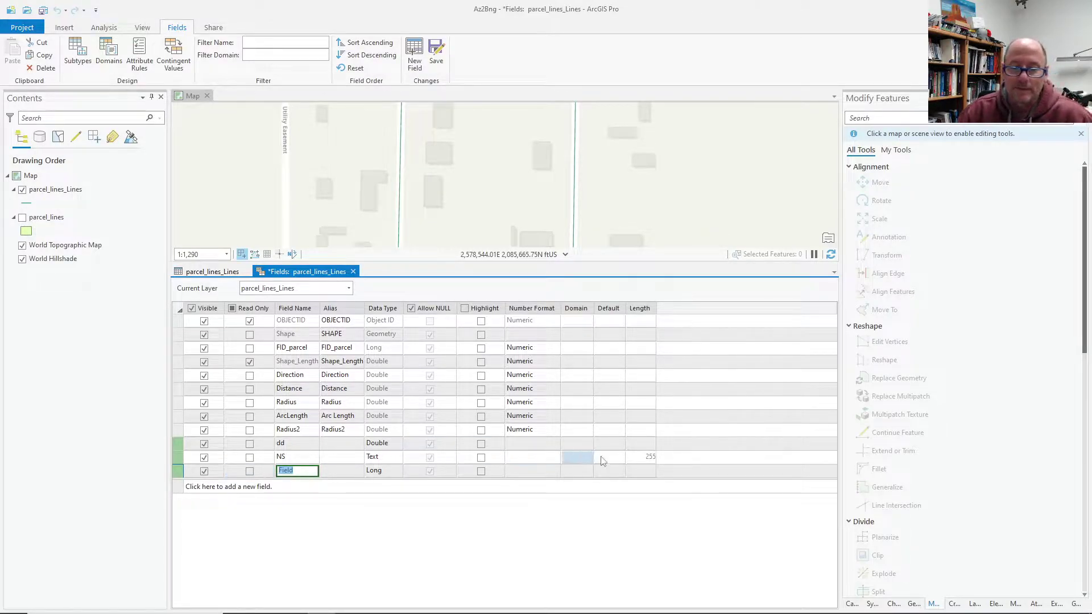
left_click(648, 459)
type("3")
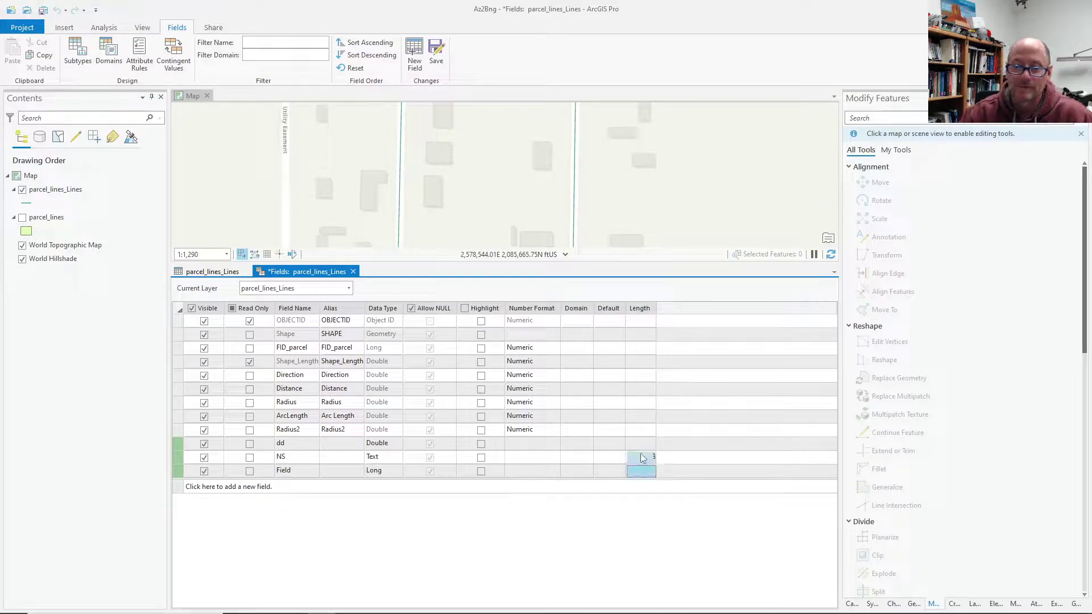
key("Return")
Step: Name the new field D and set its data type to Short
left_click(287, 472)
left_click(314, 471)
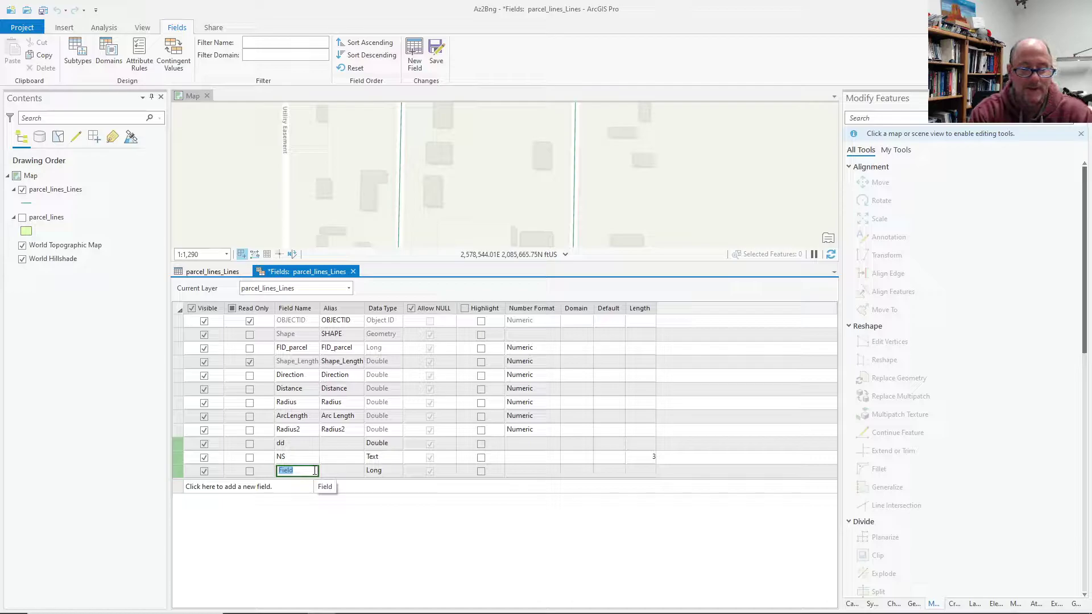
type("D")
left_click(386, 473)
left_click(386, 473)
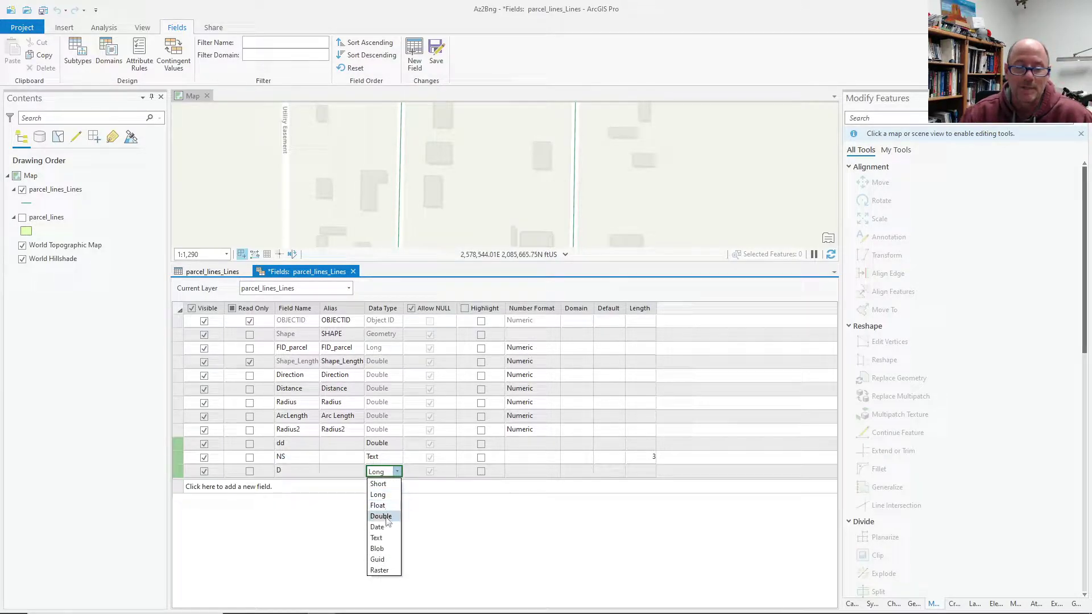
left_click(380, 484)
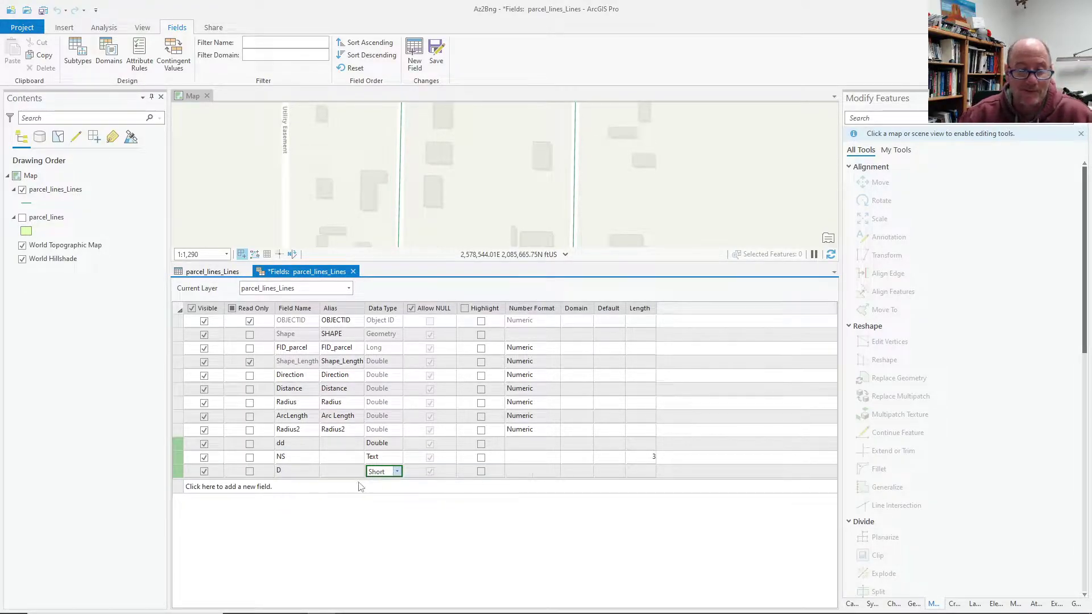
Step: Add a field named M with data type Short below the D field
left_click(253, 488)
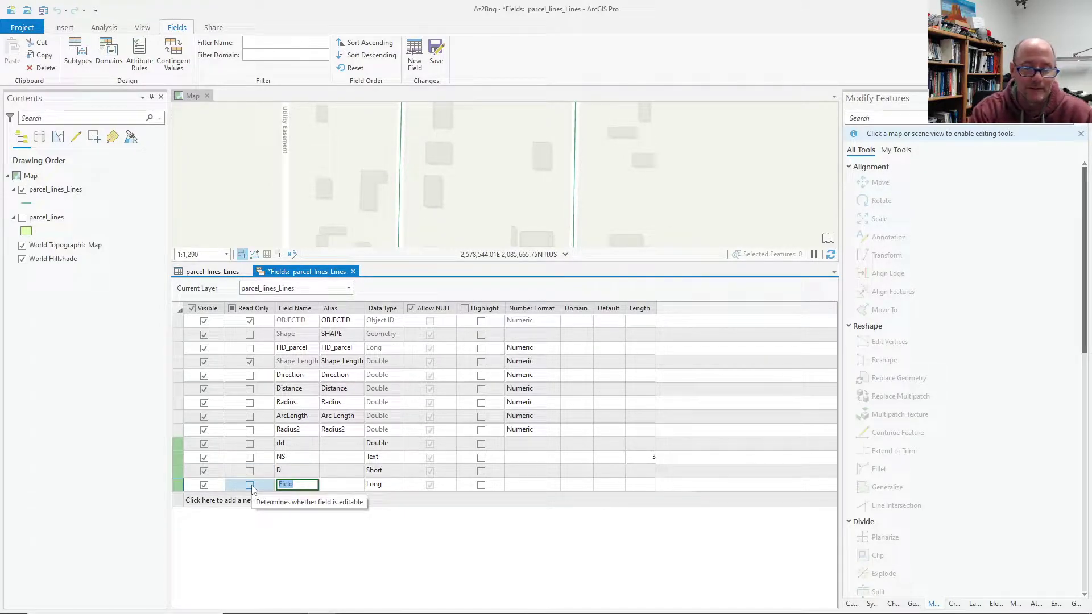
type("M")
left_click(375, 486)
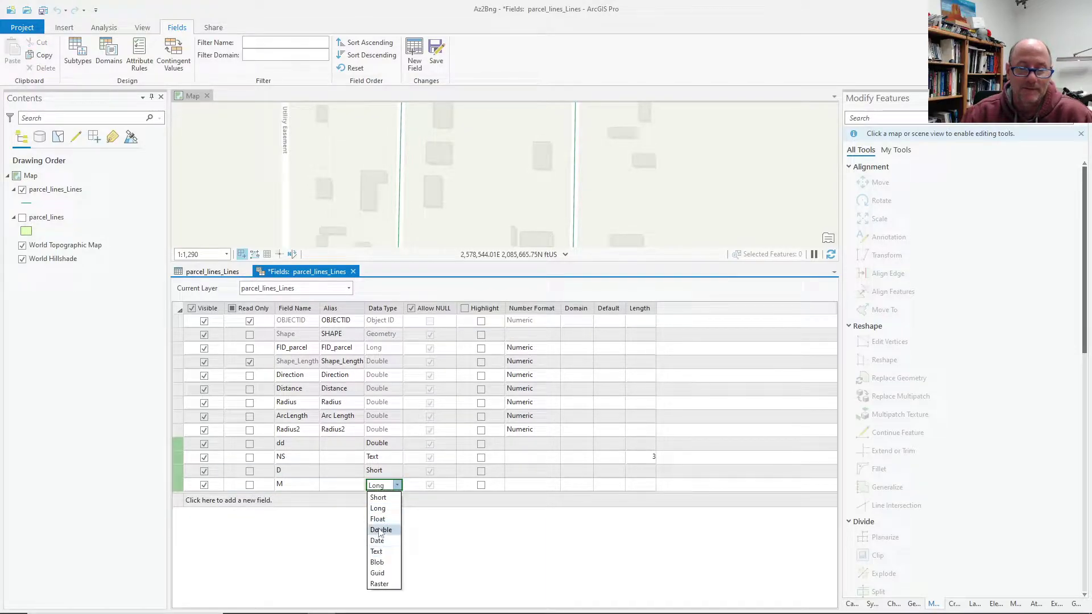
left_click(379, 498)
Step: Add a field named S with data type Float below the M field
left_click(253, 505)
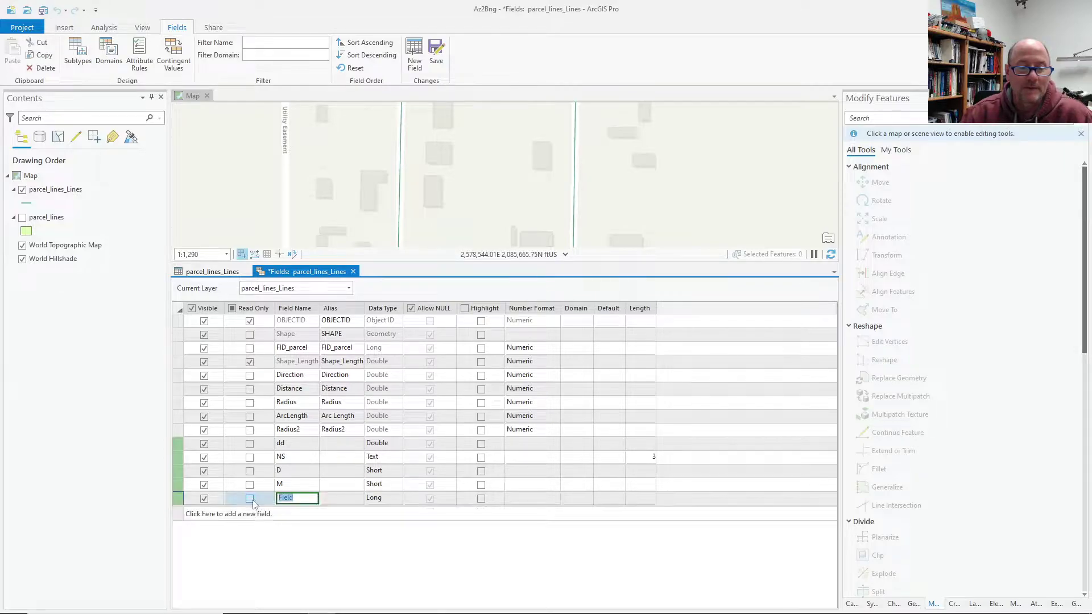
type("S")
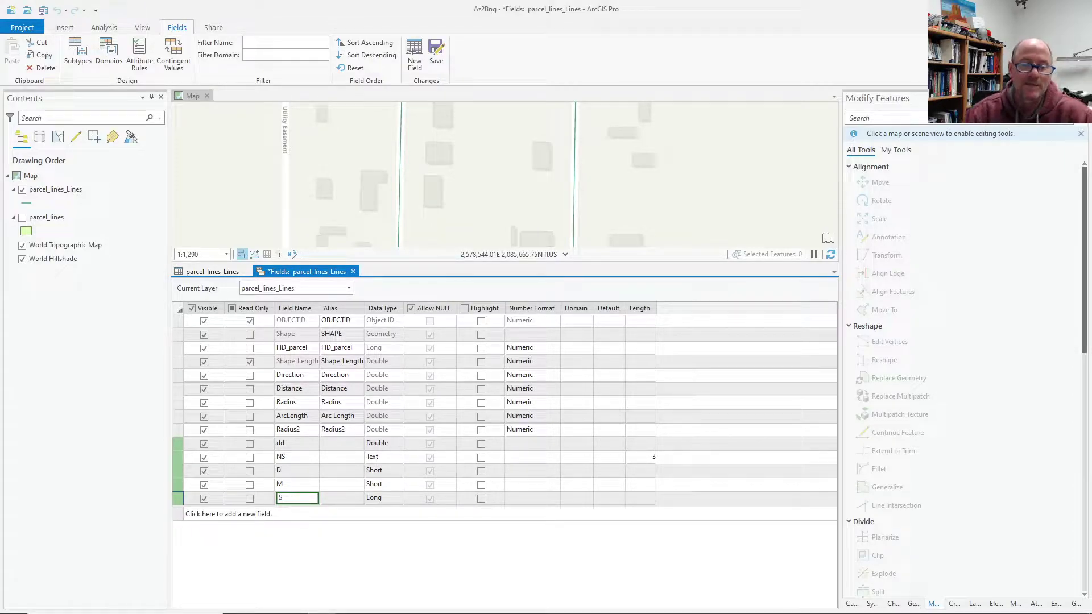
left_click(384, 498)
left_click(384, 498)
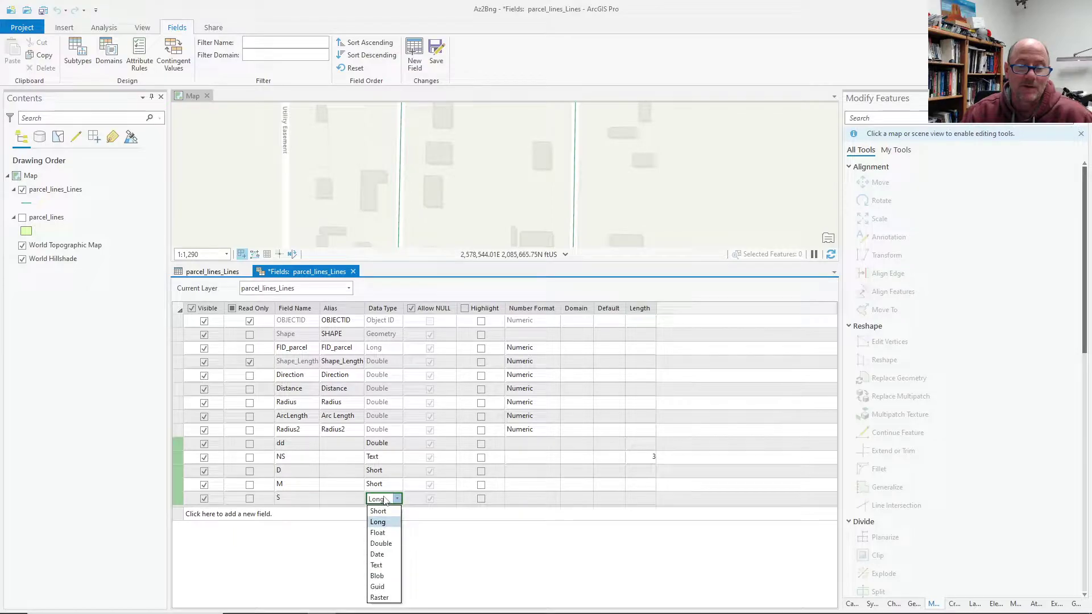
left_click(377, 534)
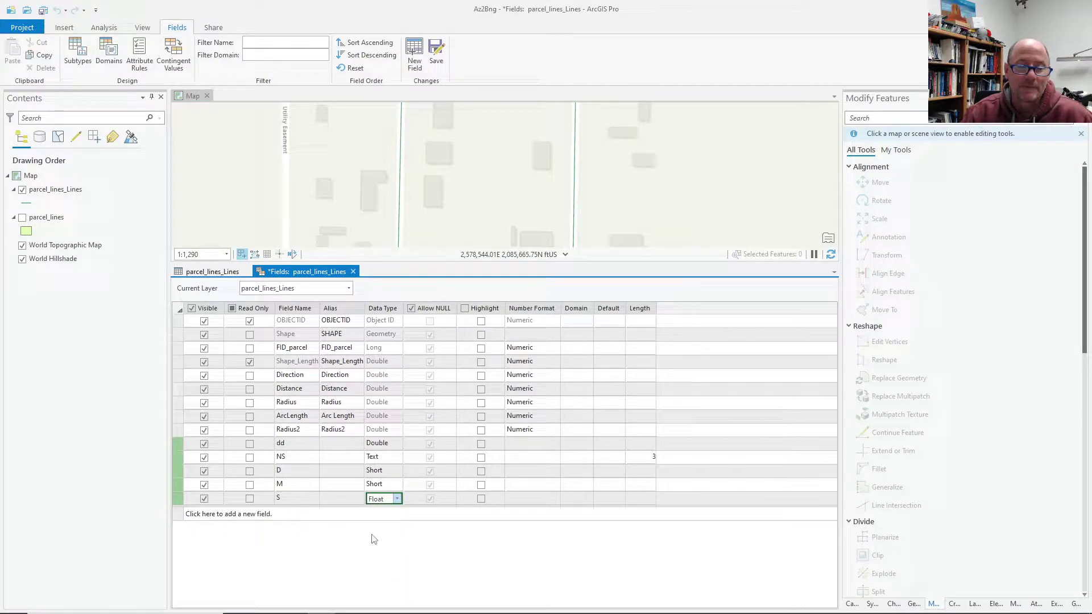
Step: Add a Text field named EW with a length of 3, then save the field changes and close the Fields view
left_click(220, 514)
type("EW")
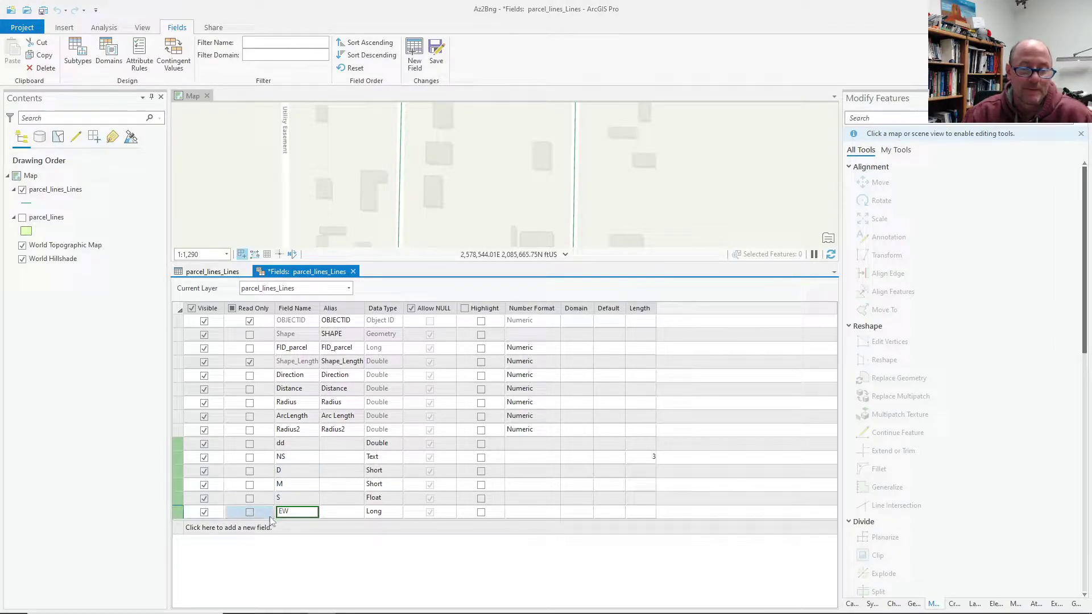
left_click(377, 513)
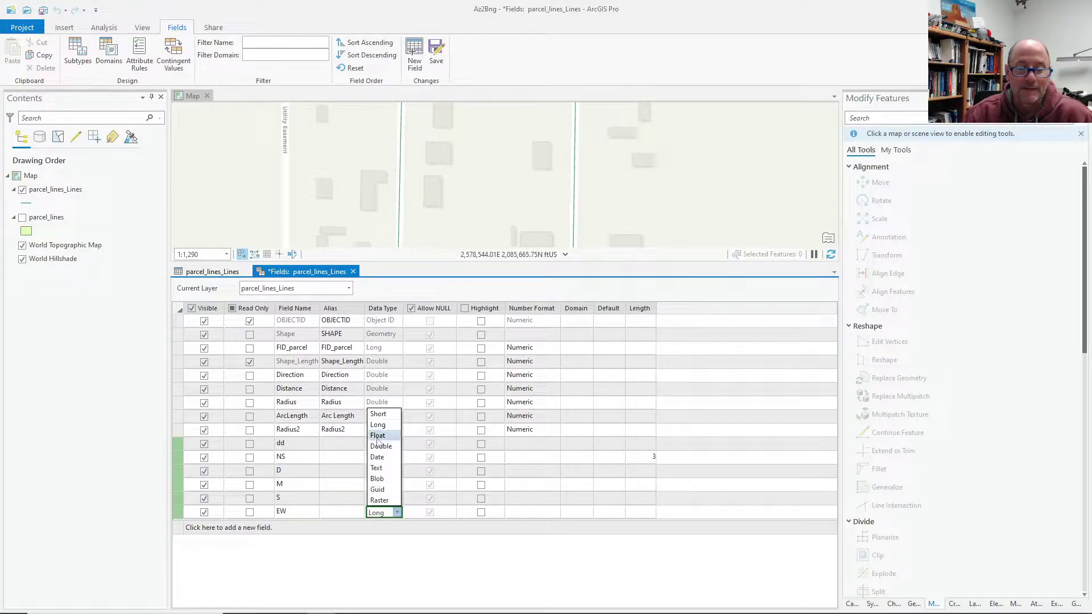
left_click(380, 471)
left_click(640, 512)
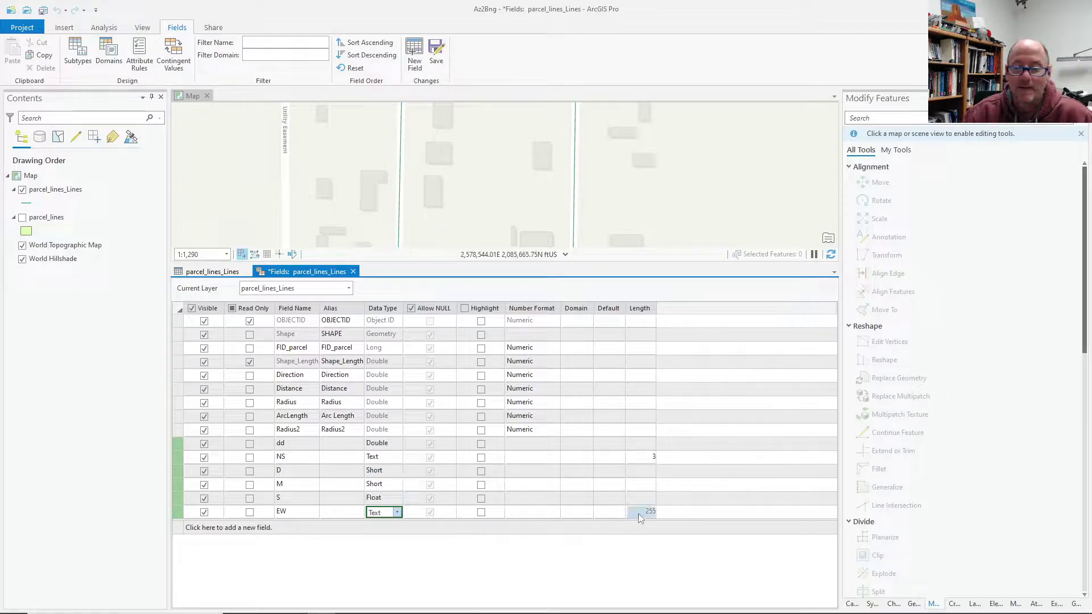
type("3")
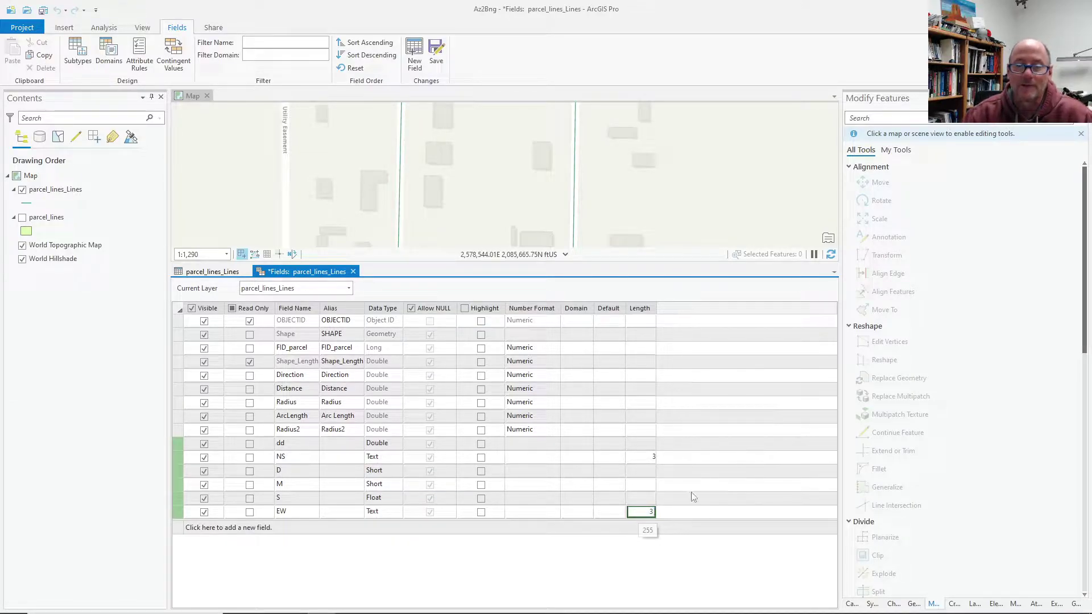
left_click(435, 45)
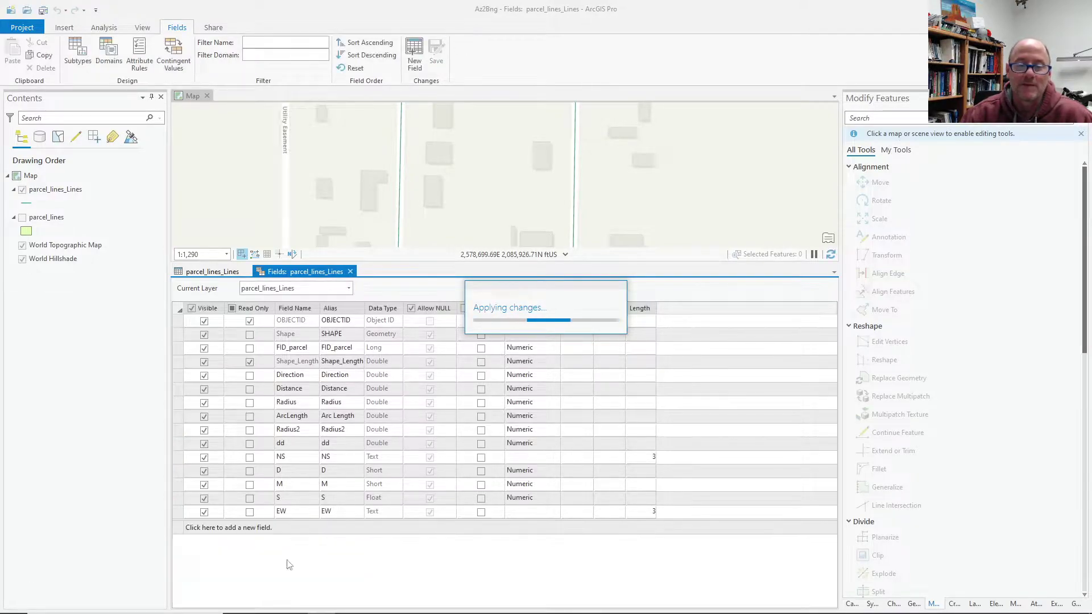
left_click(350, 272)
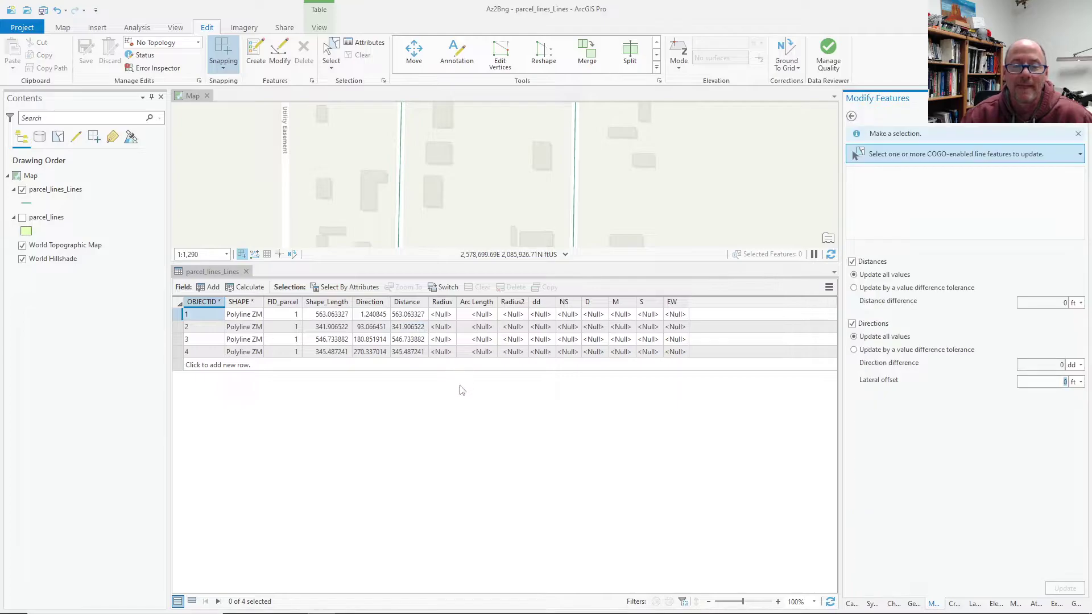
Step: Enlarge the parcel_lines_Lines attribute table to 140% and widen the Direction column to fit its full values
scroll(486, 328, "up", 2)
scroll(486, 328, "up", 2)
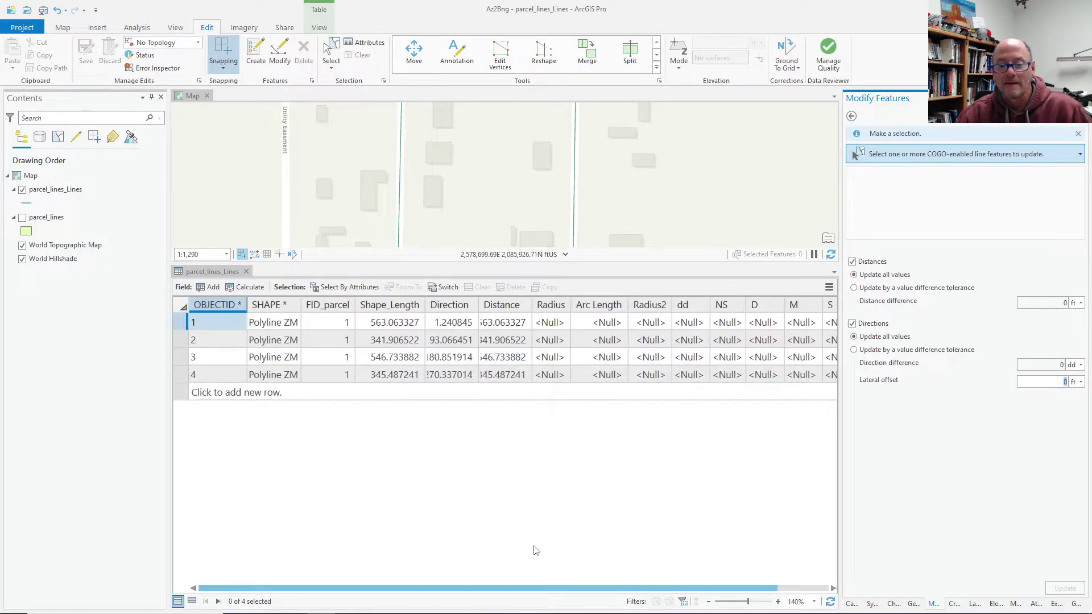
left_click_drag(551, 587, 733, 590)
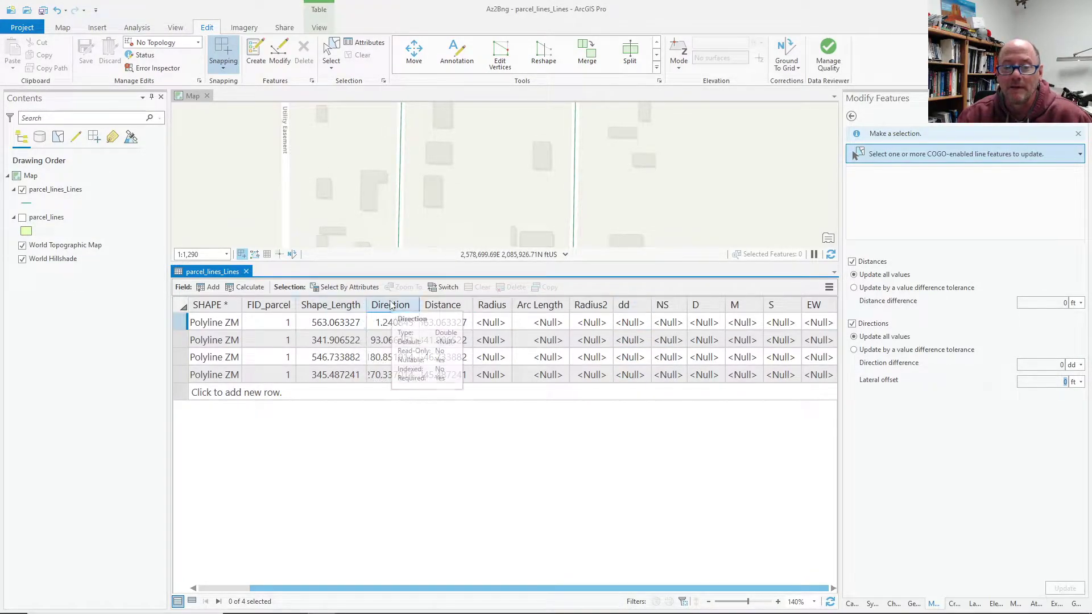
mouse_move(419, 305)
left_mouse_down()
mouse_move(442, 305)
mouse_move(431, 306)
left_mouse_up()
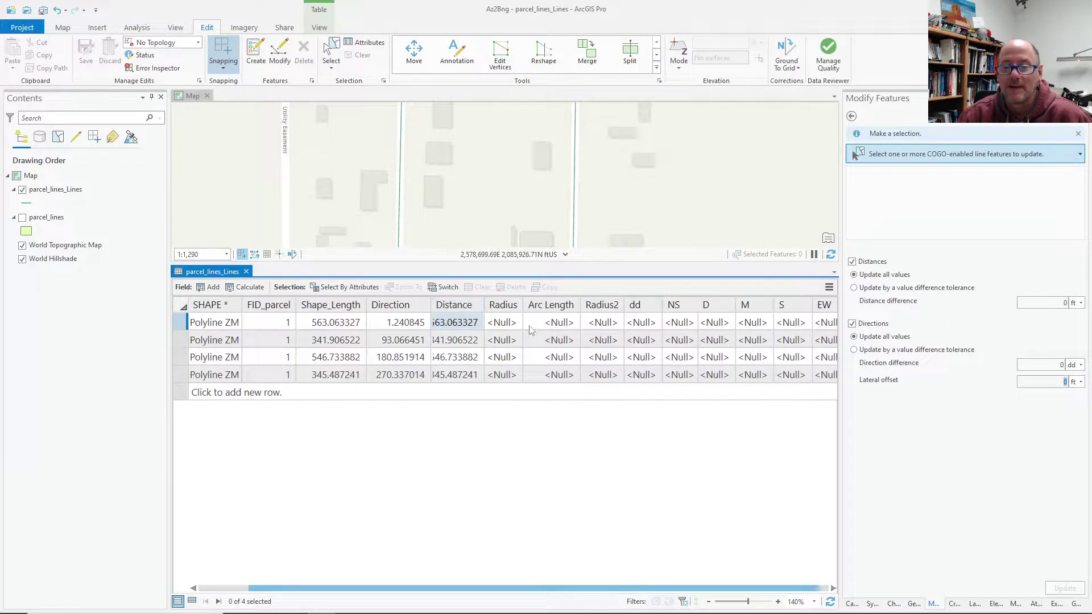
Step: Open Calculate Field for the dd field, enlarge and reposition the dialog, and set the Python expression to deg(!Direction!)
right_click(639, 306)
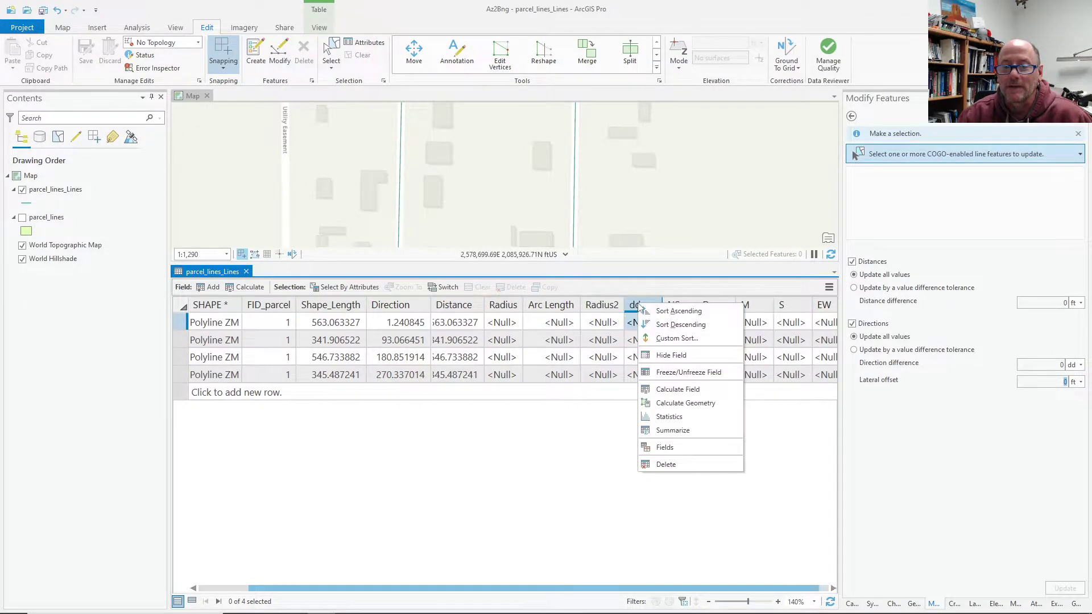
left_click(677, 391)
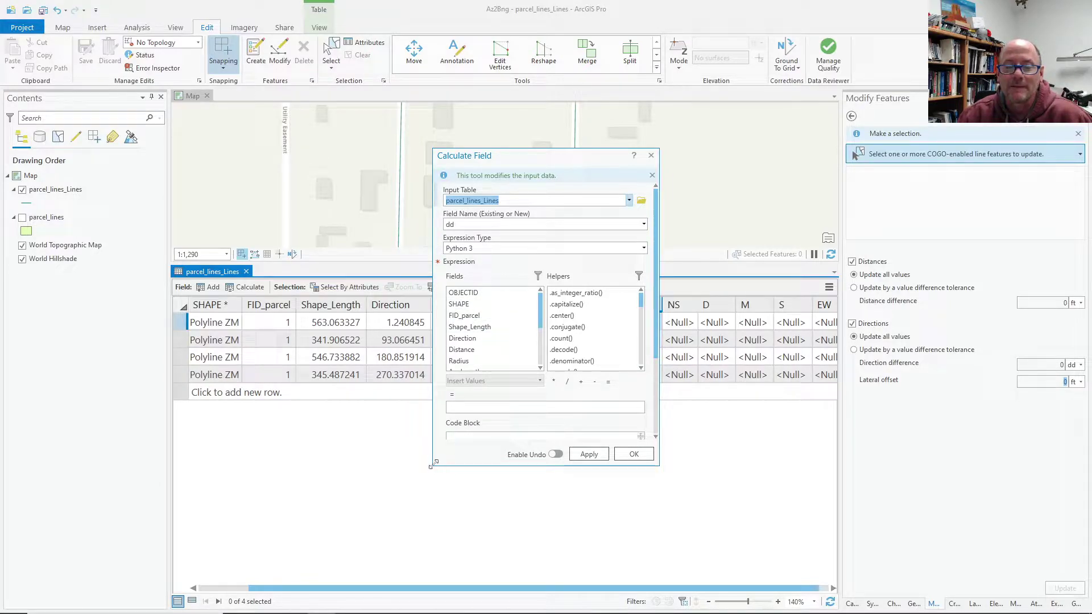
left_click_drag(432, 467, 262, 548)
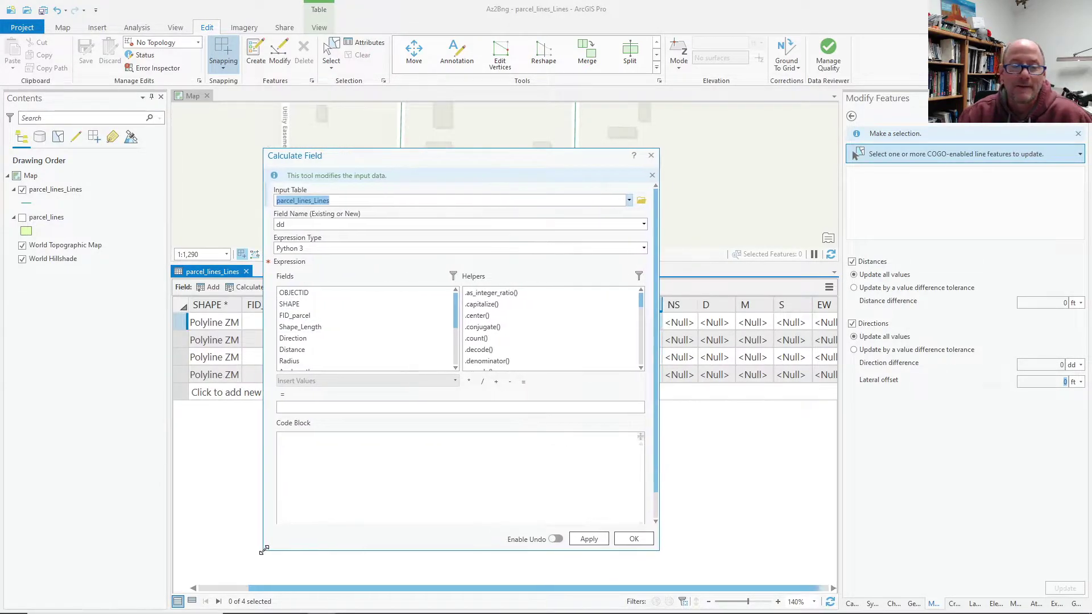
left_click_drag(507, 153, 887, 105)
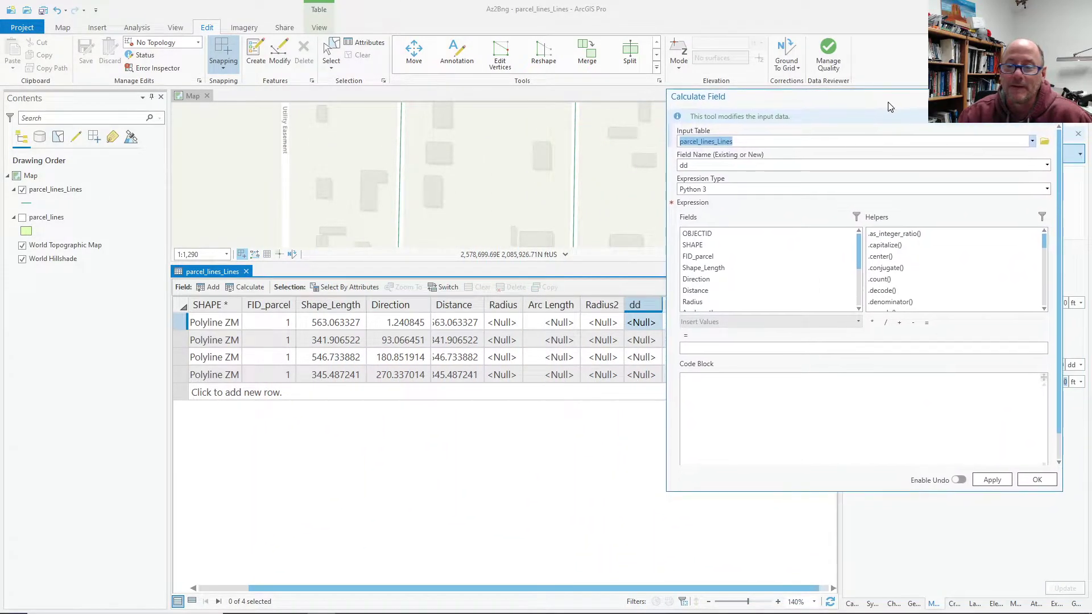
left_click(697, 348)
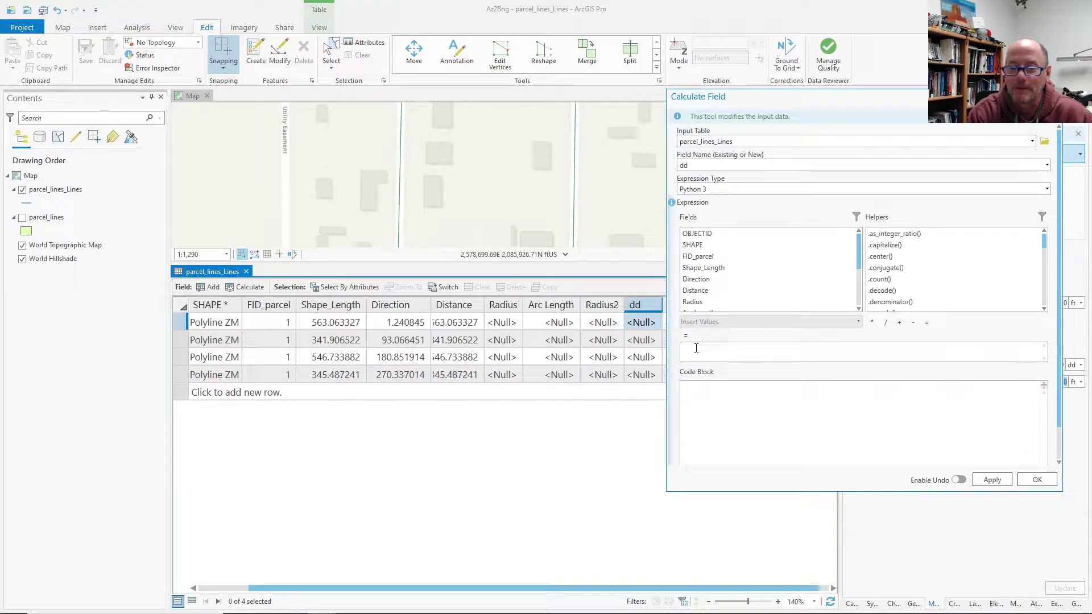
type("deg(")
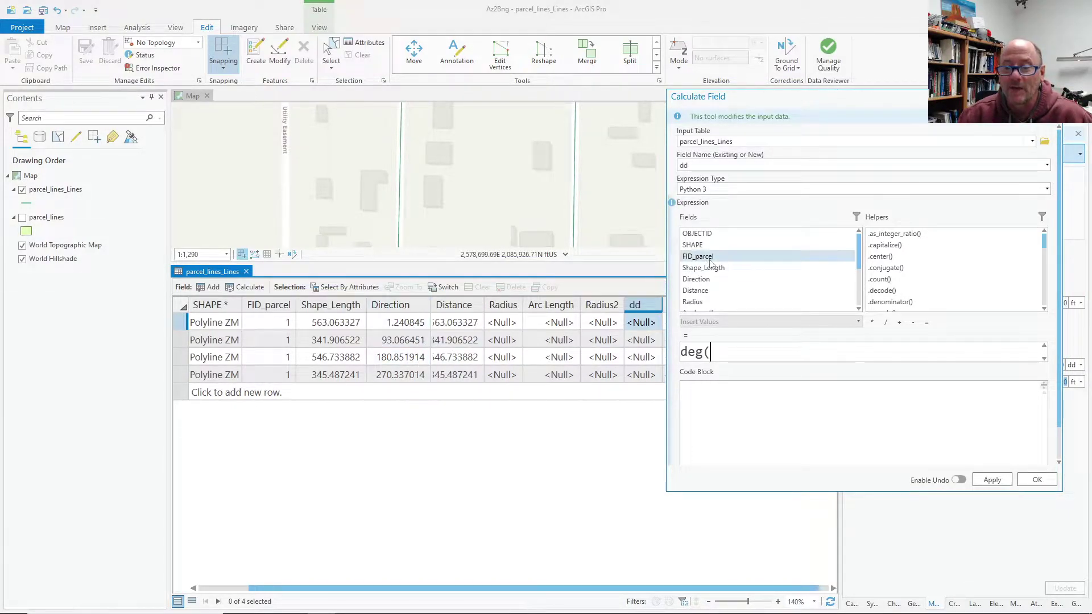
double_click(697, 279)
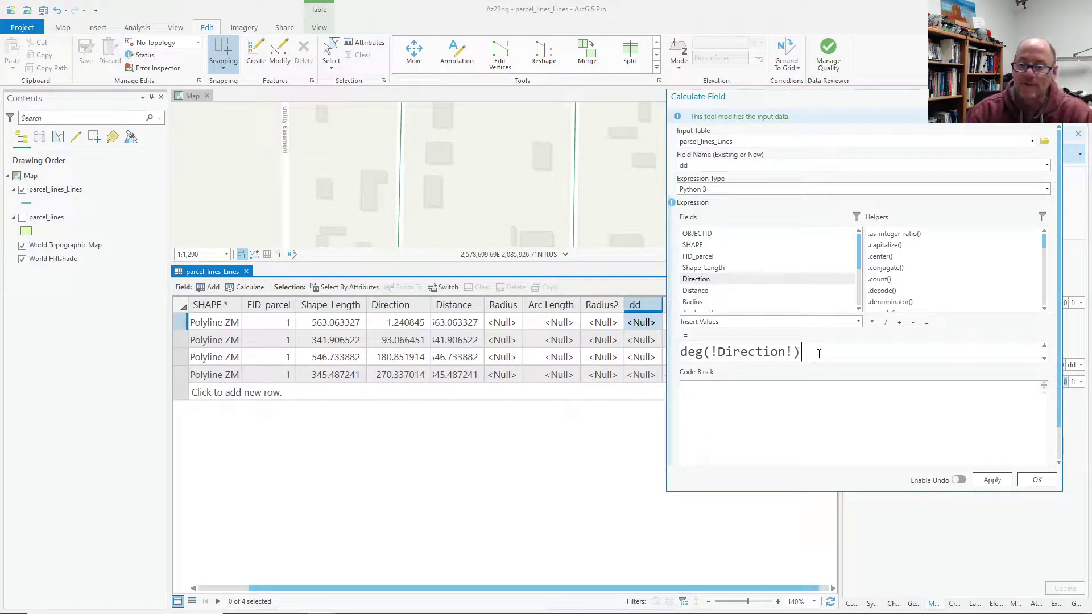
Step: Start the code block with the function definition def deg(dir): and begin its indented body
left_click(695, 389)
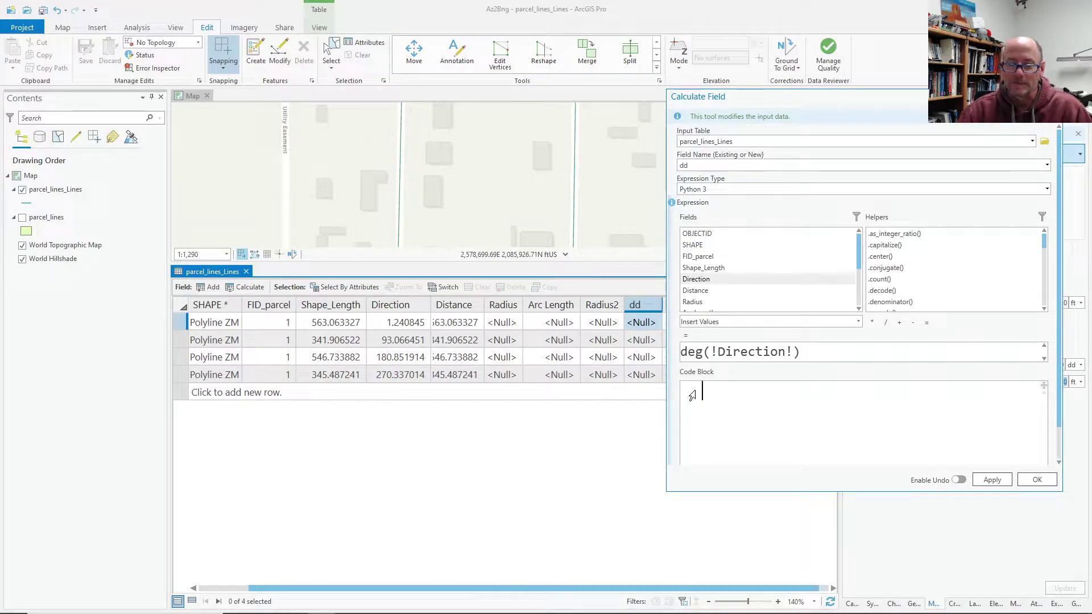
type("def")
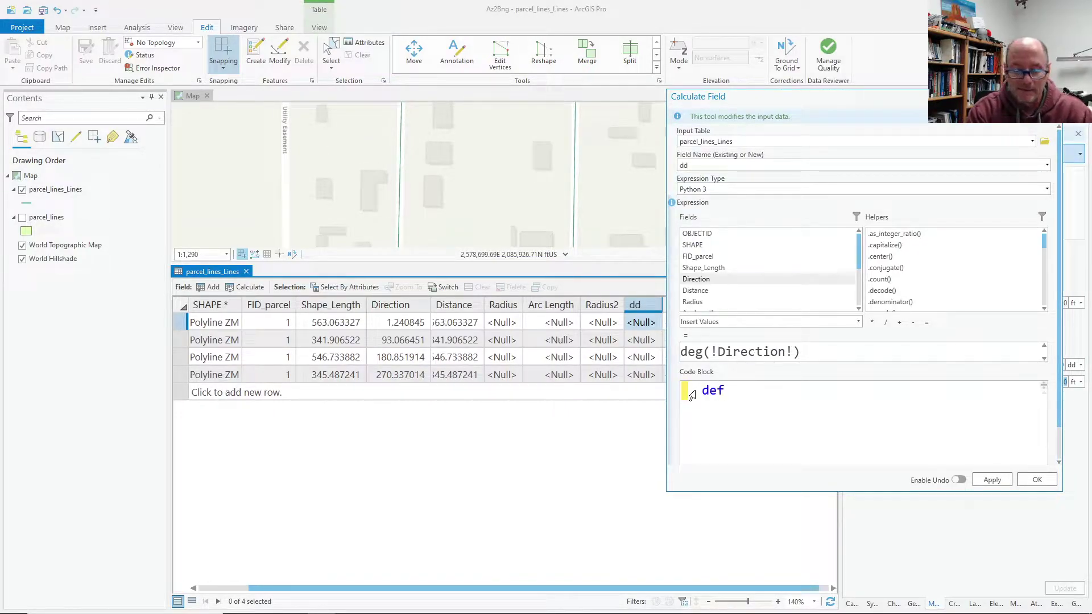
type(" deg(dir")
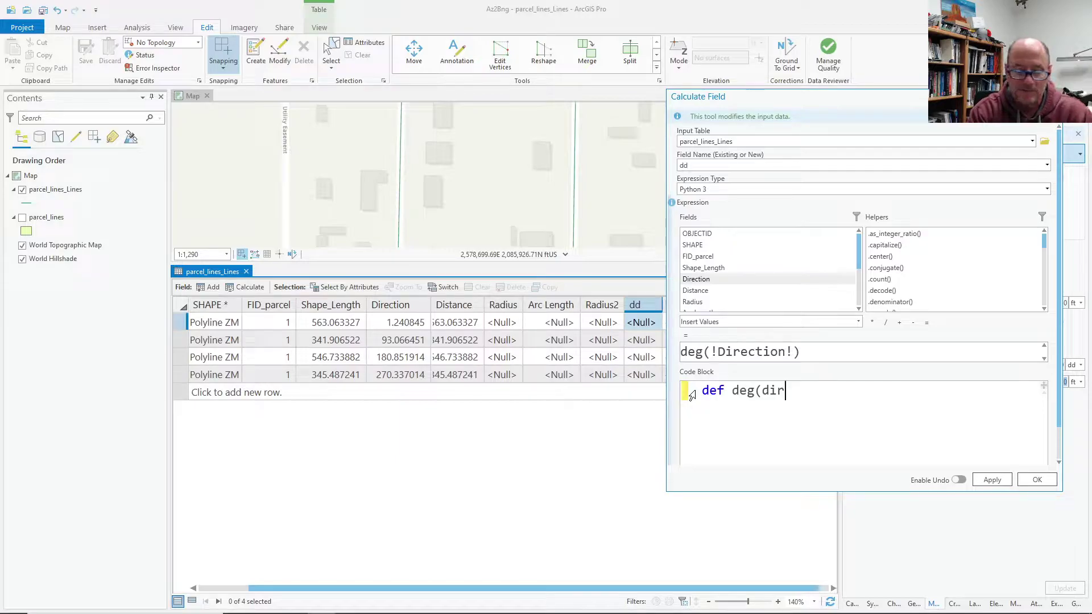
type("):")
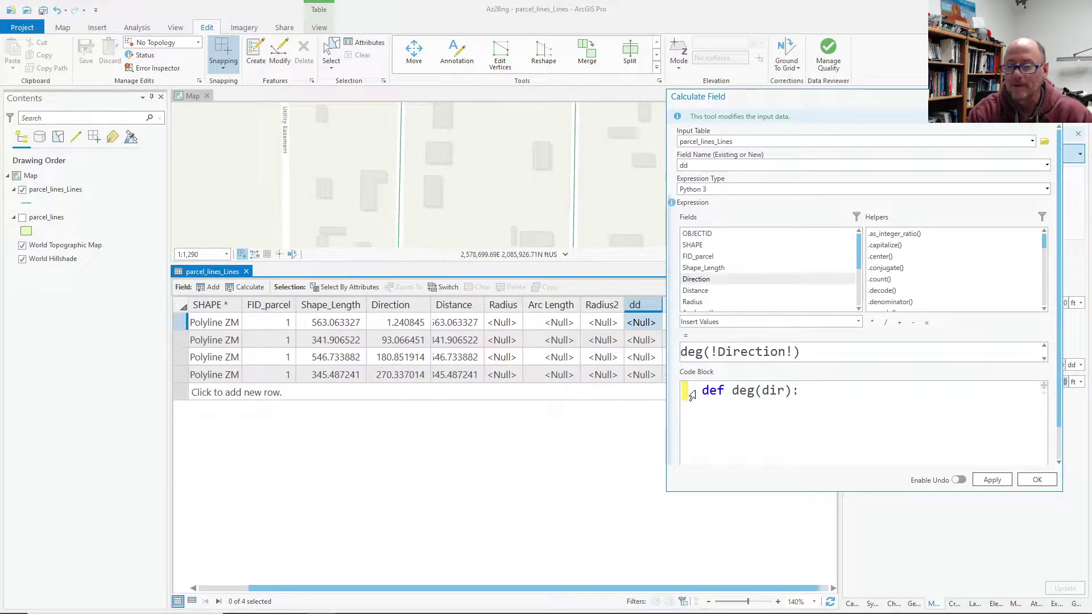
key("Return")
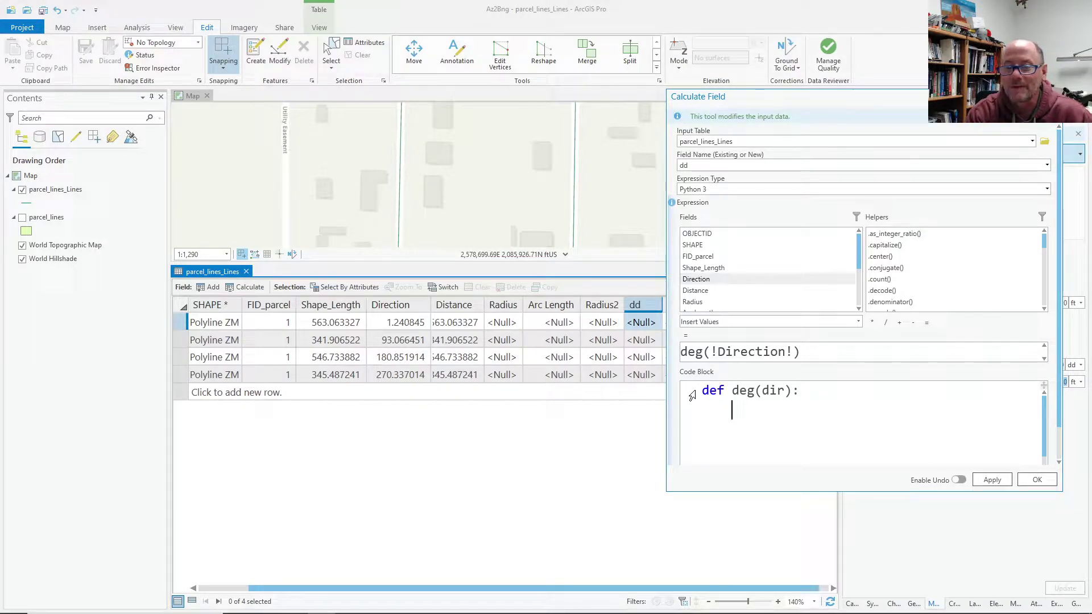
Step: Add the northern-quadrant condition if dir<90 or dir>270: as the first line inside the deg function
type("if")
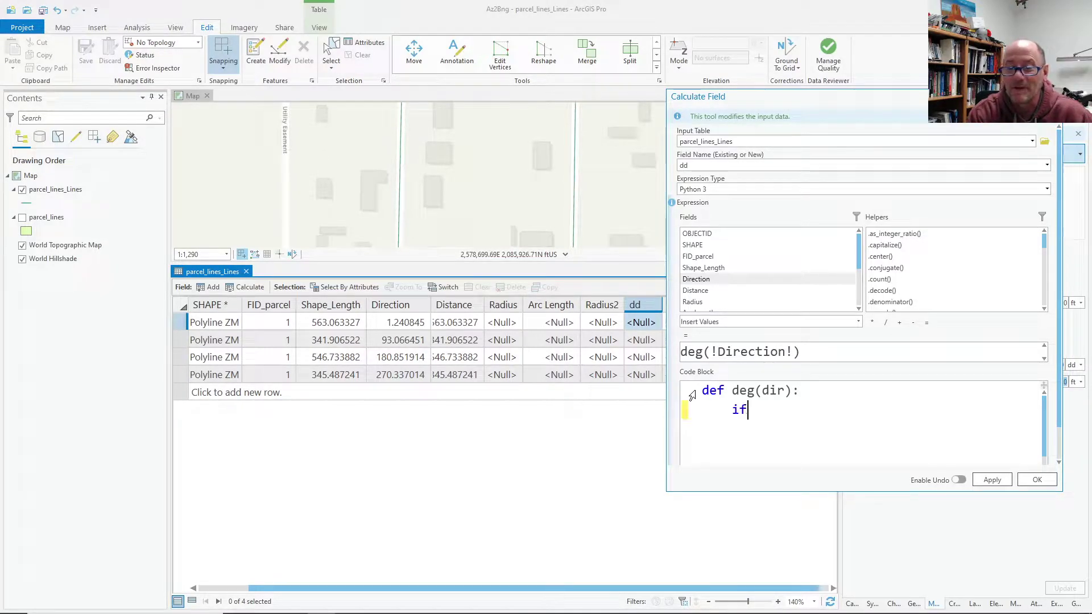
type(" dir")
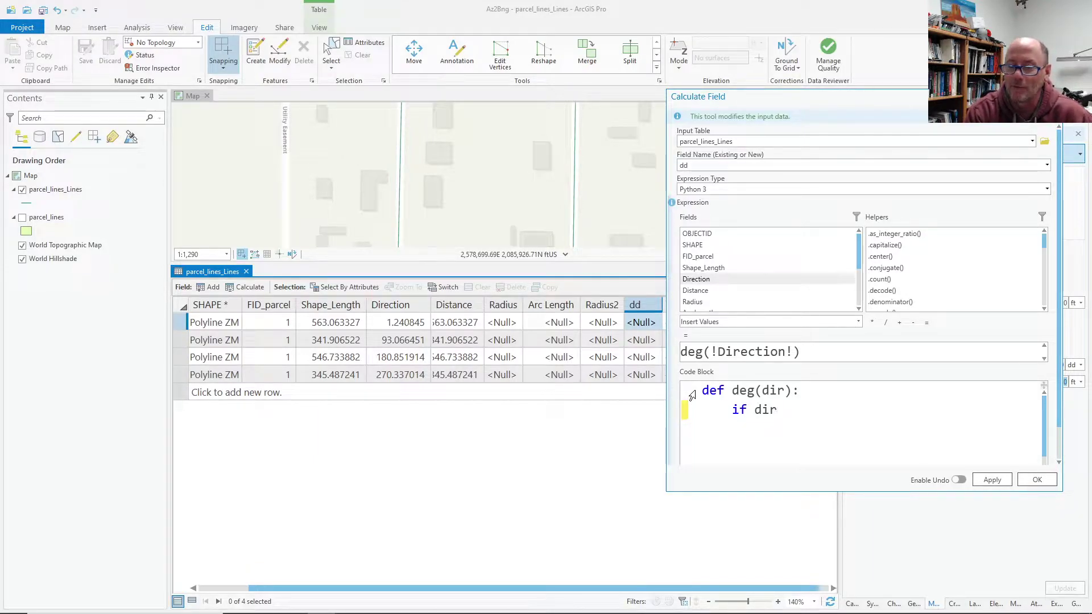
type("<")
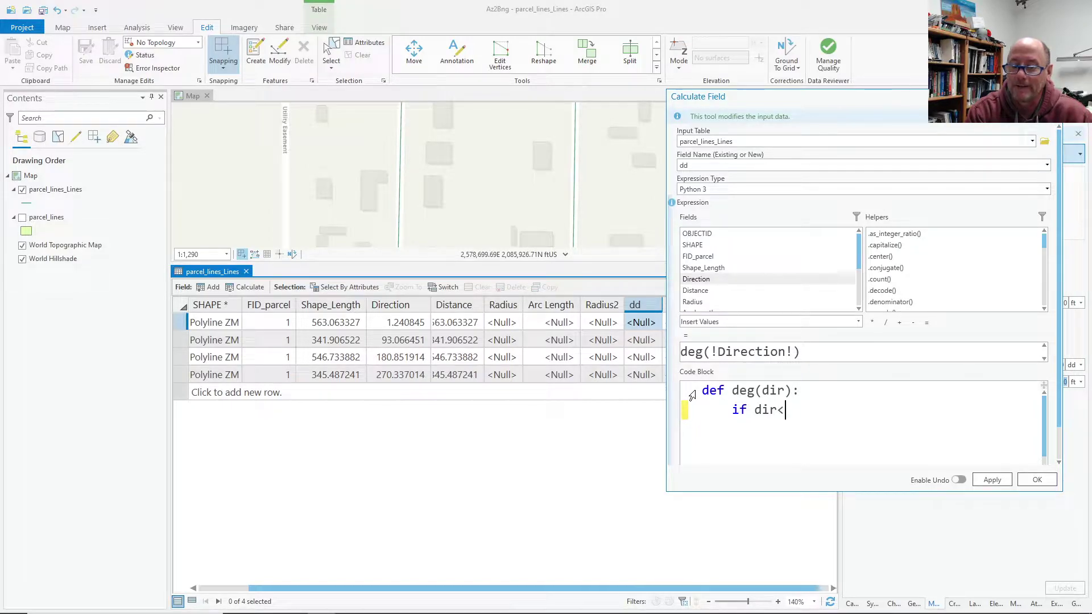
type("90")
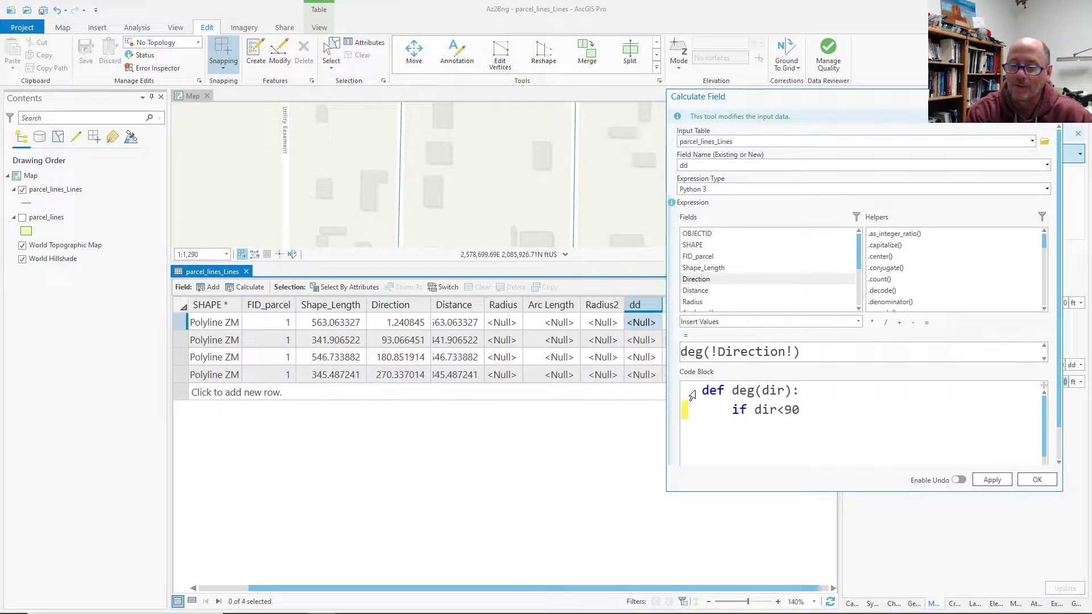
type(" or dir>270:")
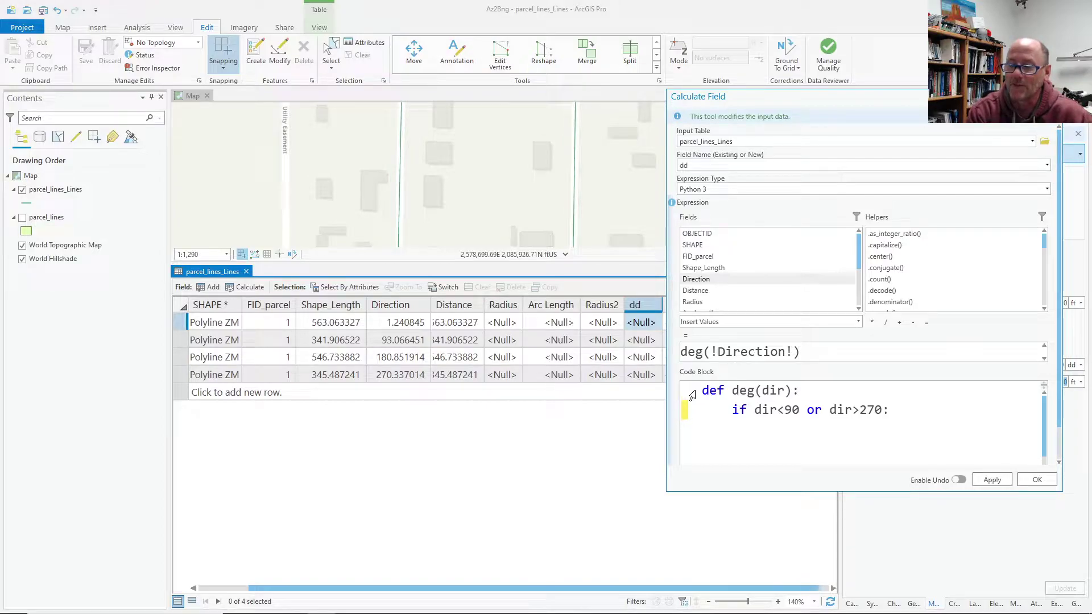
key("Return")
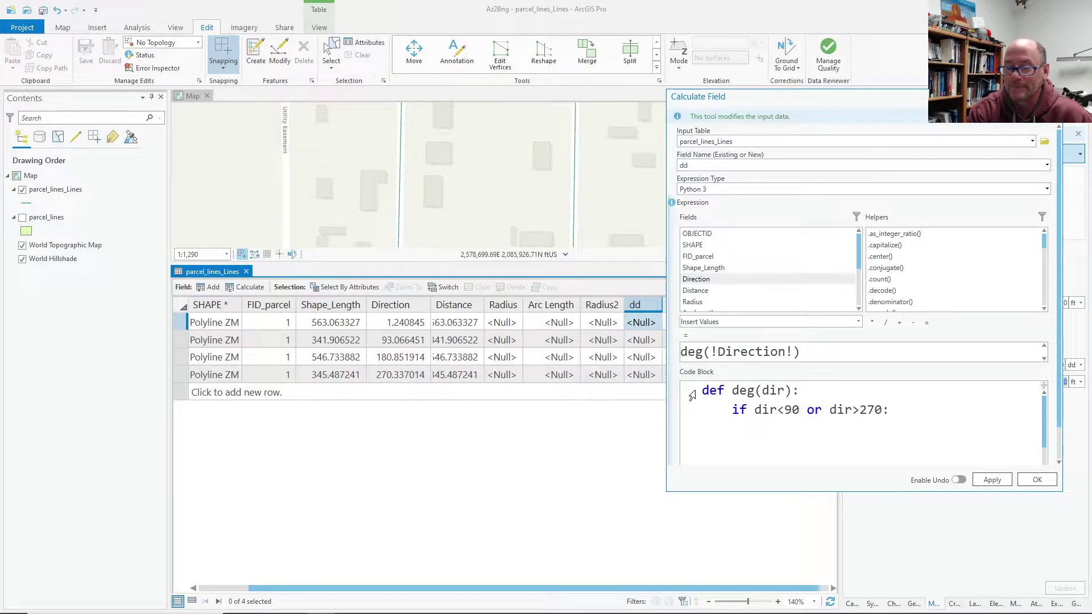
type("bng")
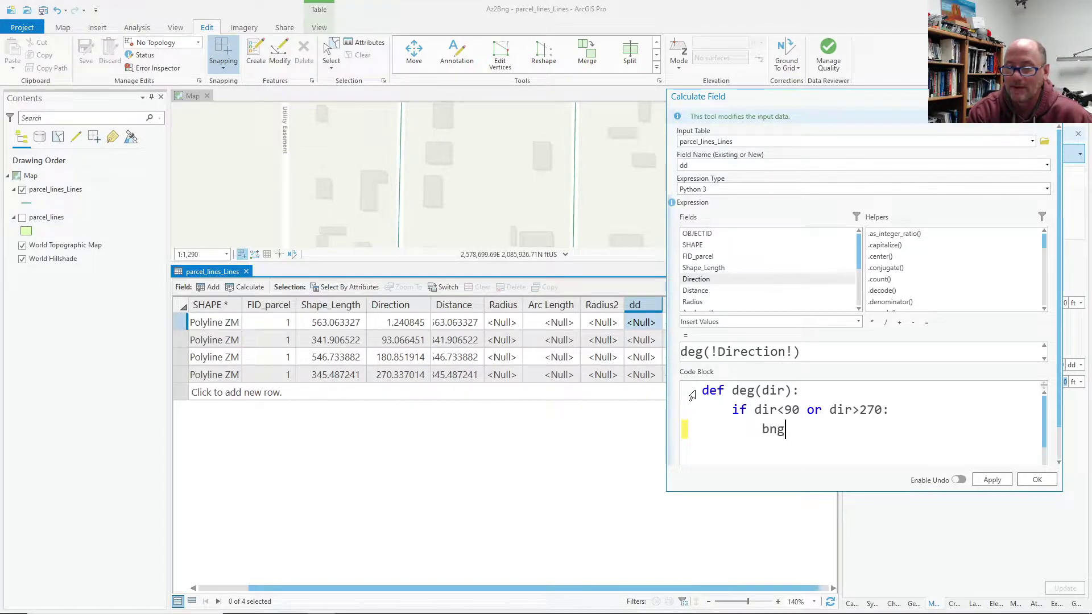
type("D")
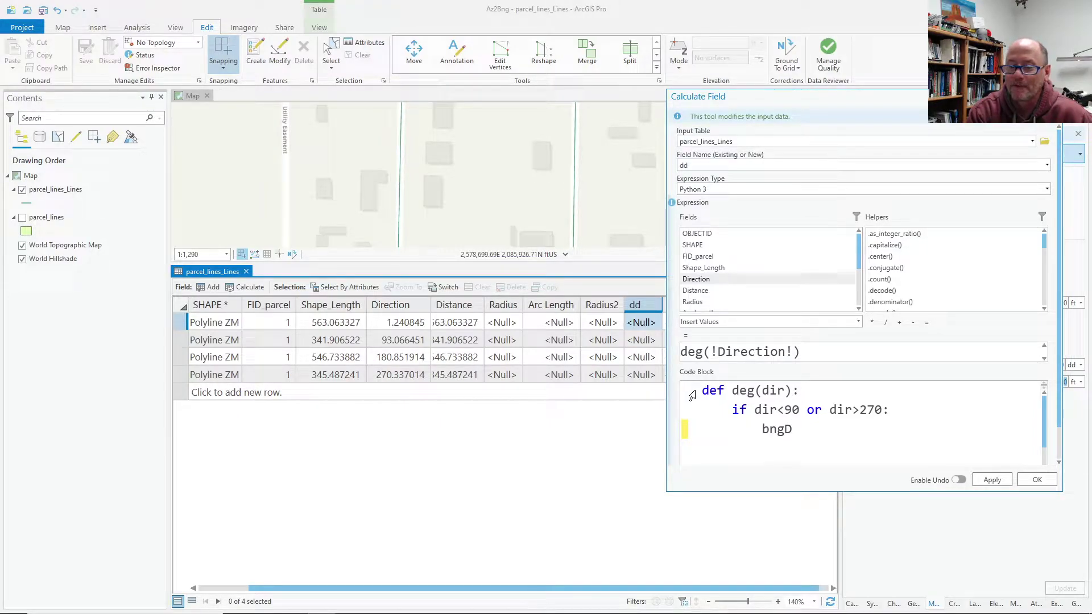
type("=")
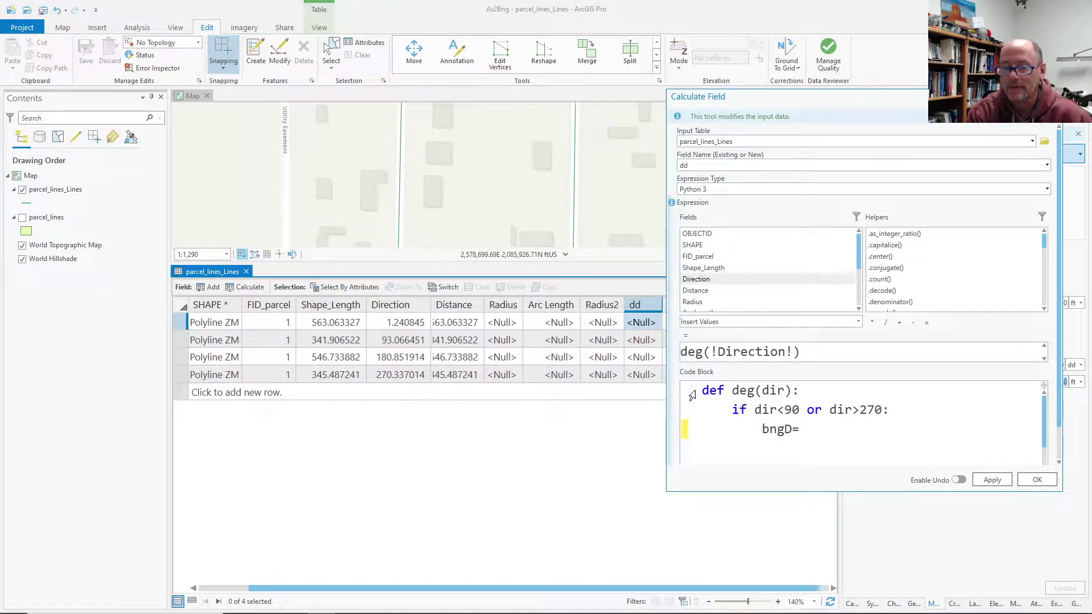
key("BackSpace")
key("BackSpace")
key("BackSpace")
key("BackSpace")
key("BackSpace")
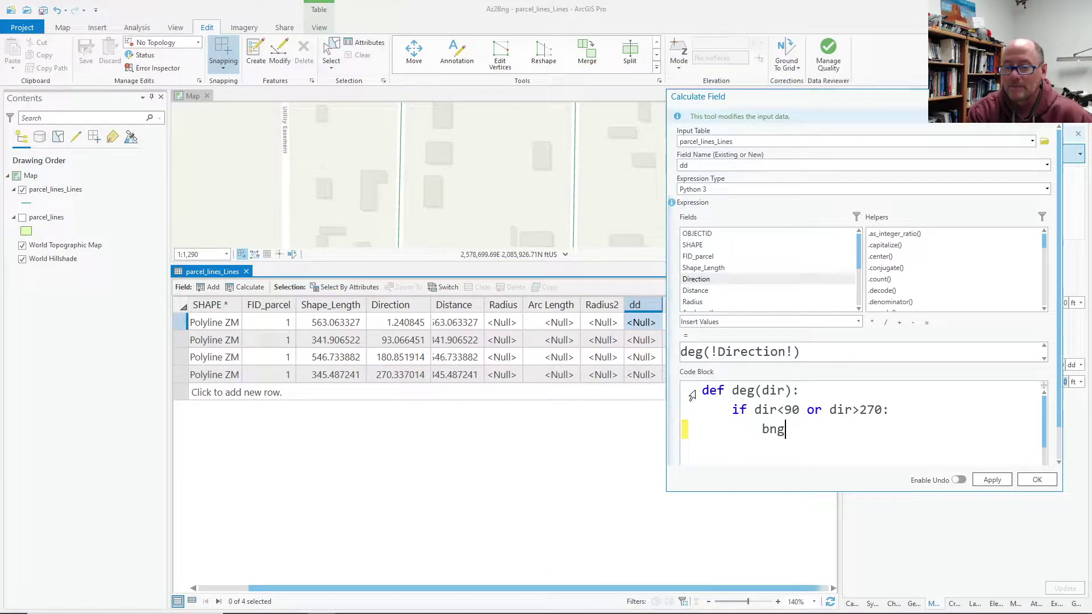
Step: Nest the condition if dir<180: inside the northern-quadrant branch and give it the assignment bngD=dir
type("if")
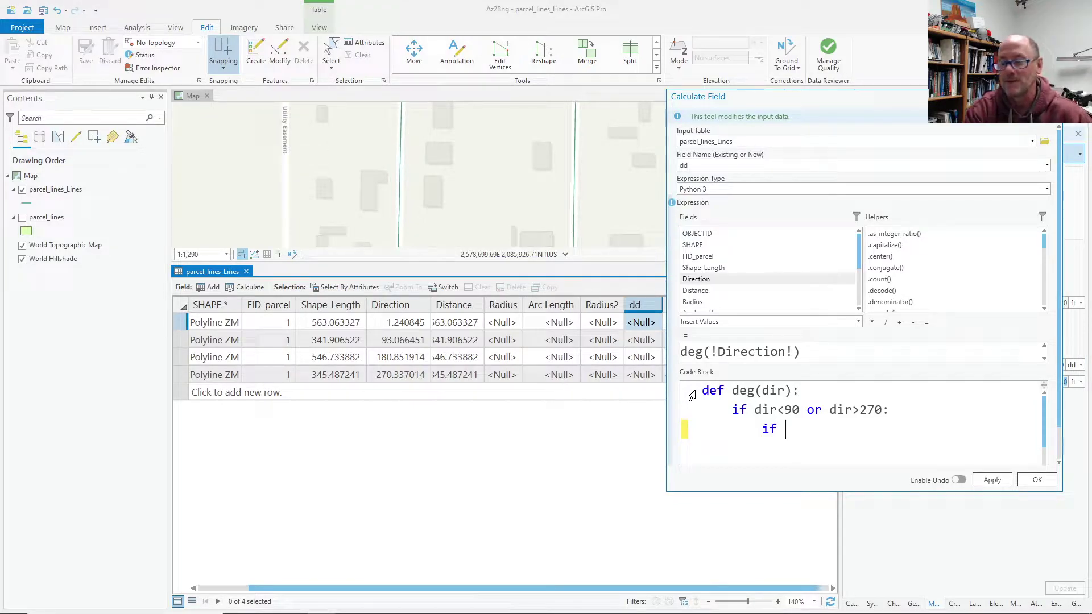
type(" di")
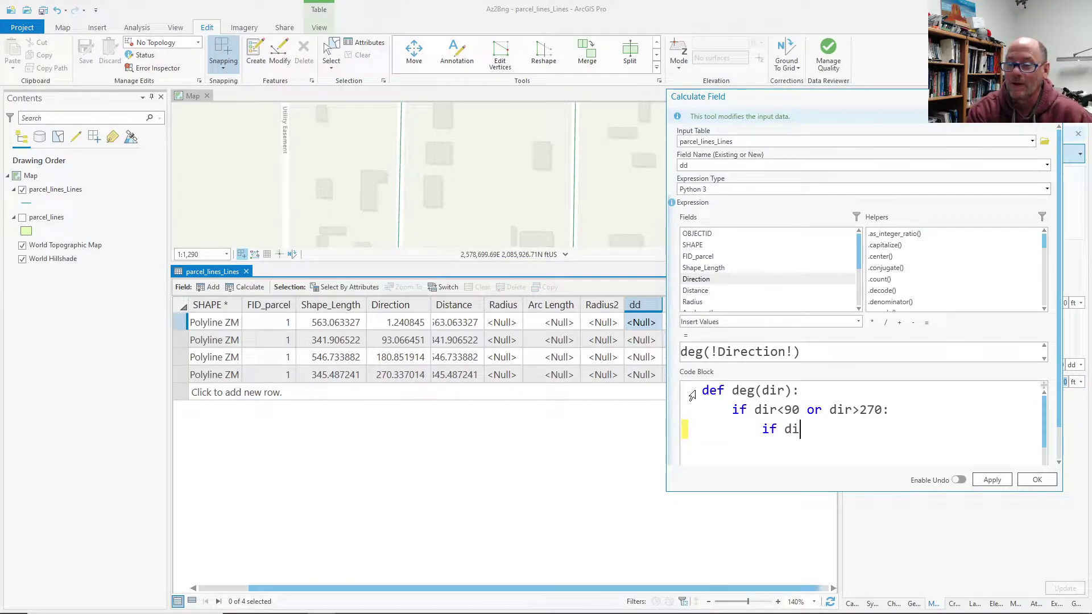
type("r<180")
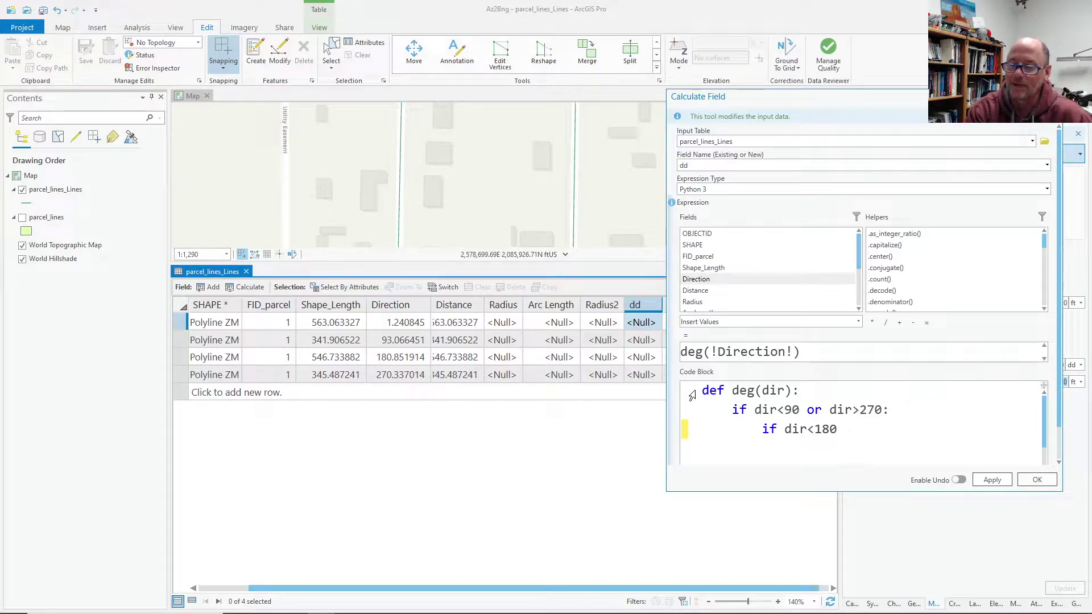
type(":")
key("Return")
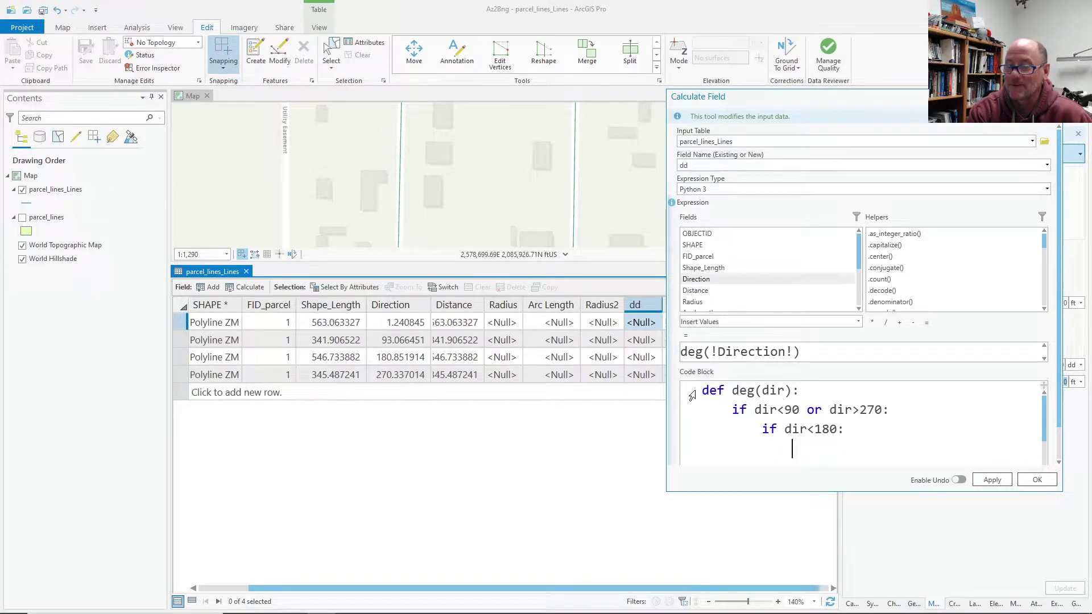
type("bngD")
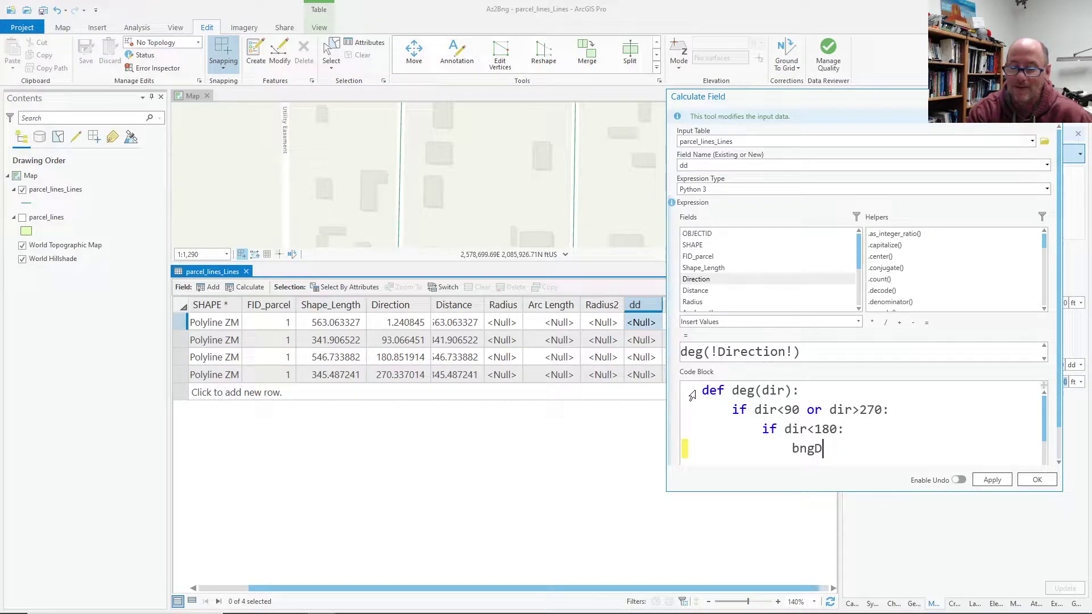
type("=dir")
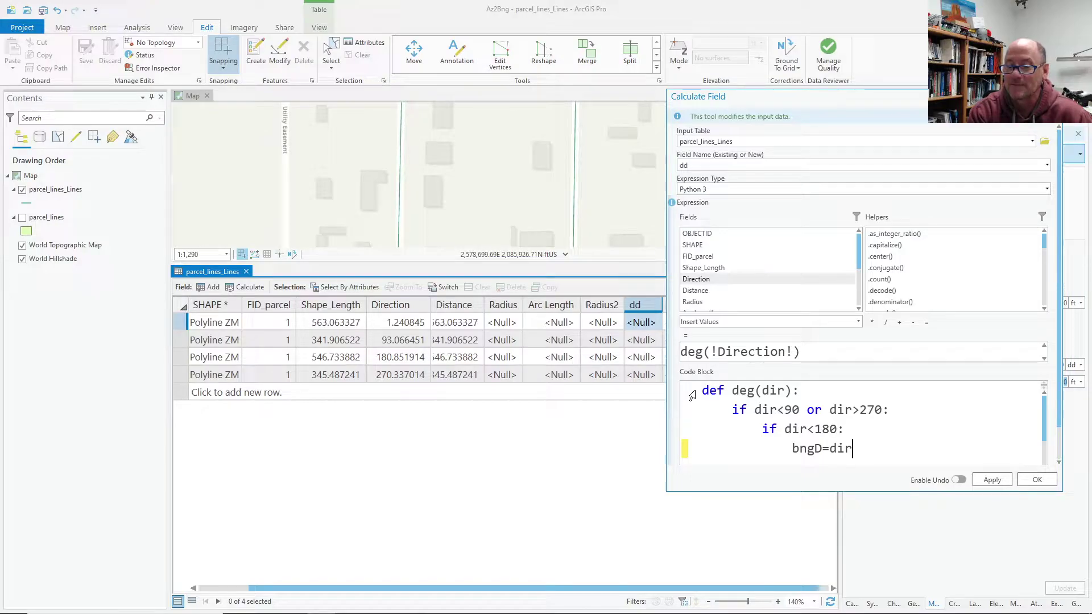
key("Return")
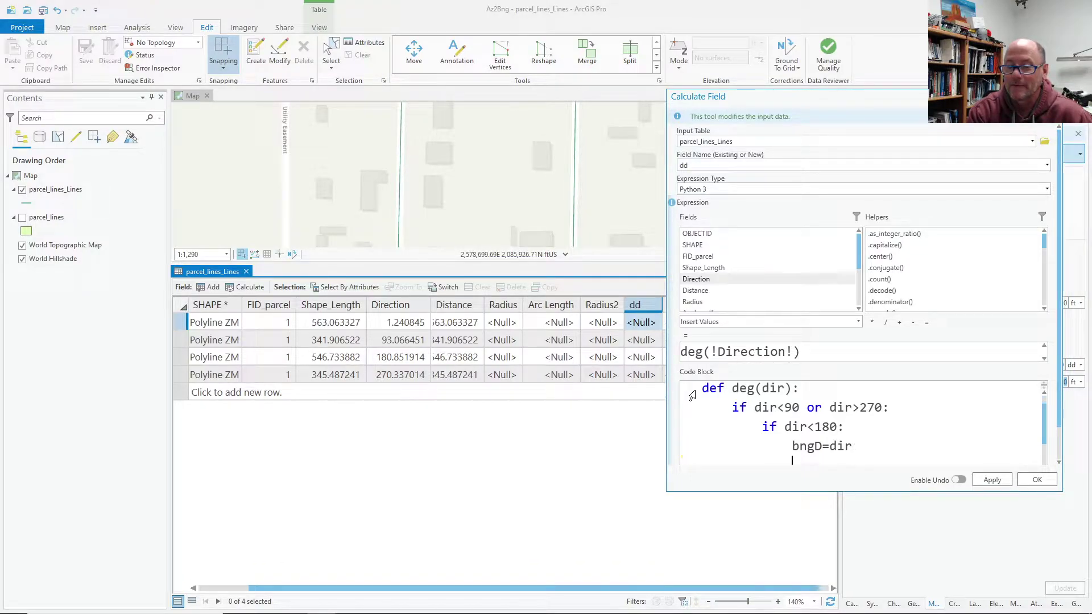
Step: Add an else branch to the nested dir<180 condition and give it the assignment bndD=360-dir
key("BackSpace")
key("BackSpace")
key("BackSpace")
key("BackSpace")
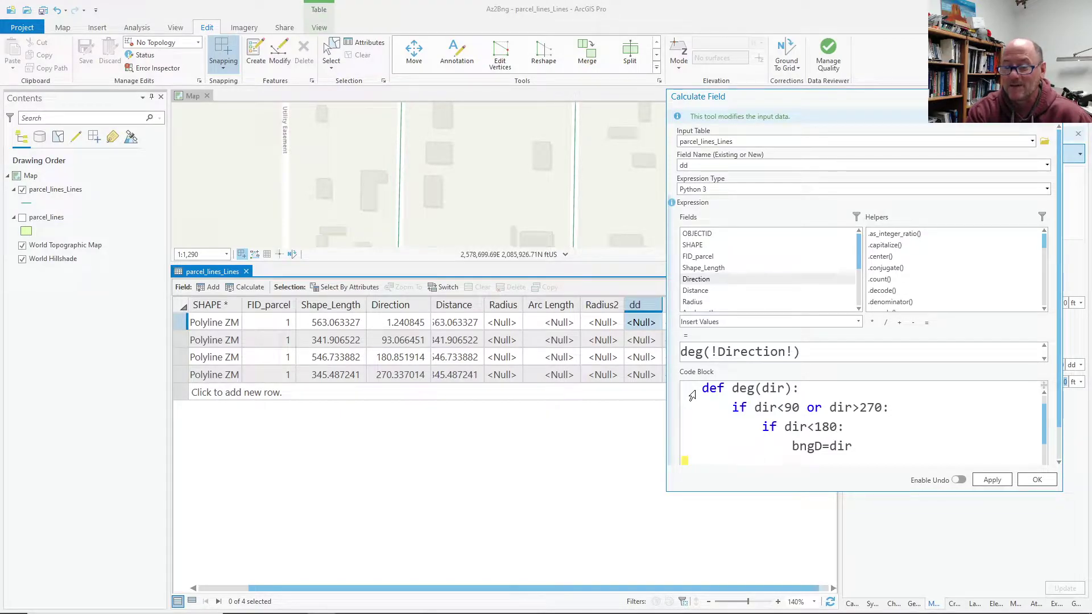
type("els")
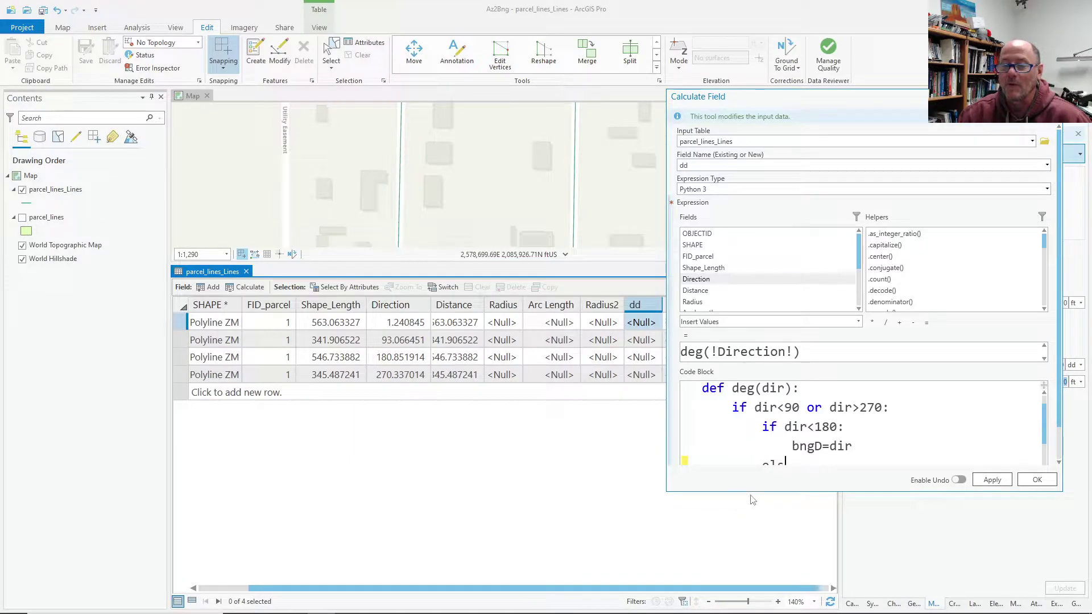
type("e:")
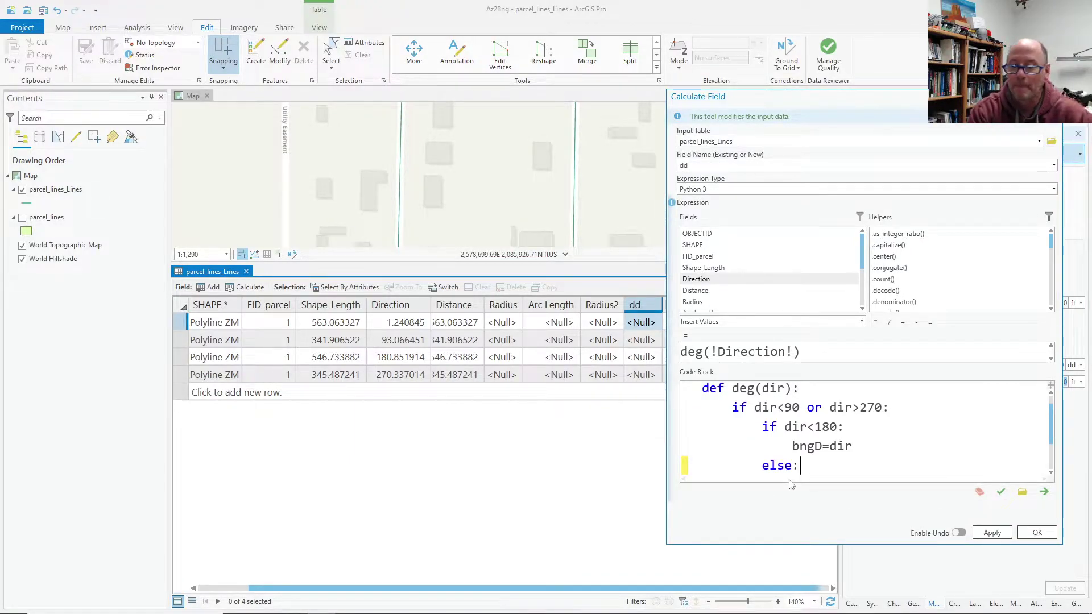
key("Return")
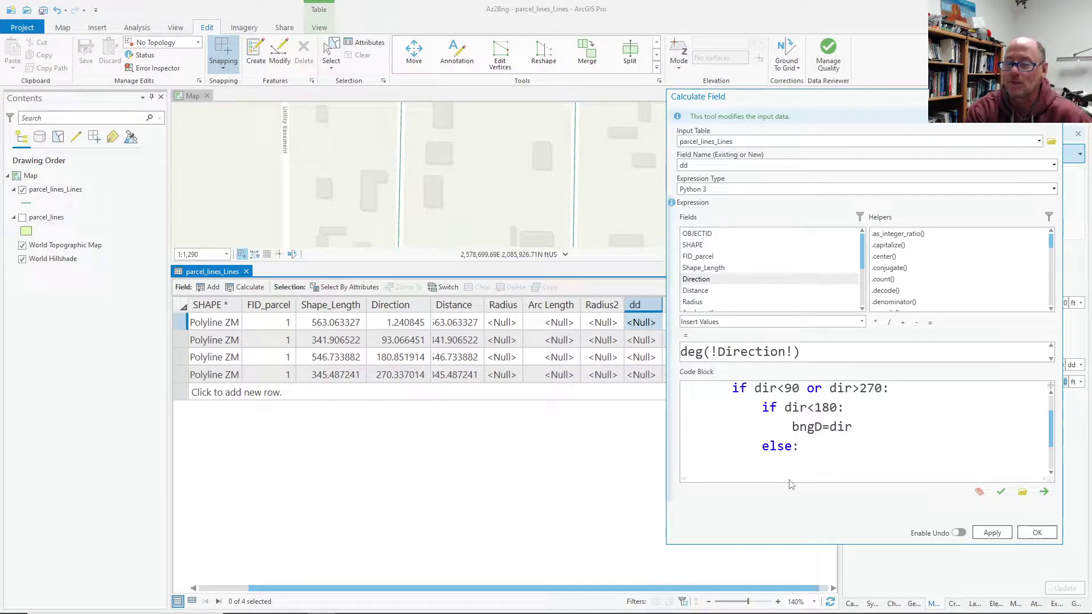
type("bndD=")
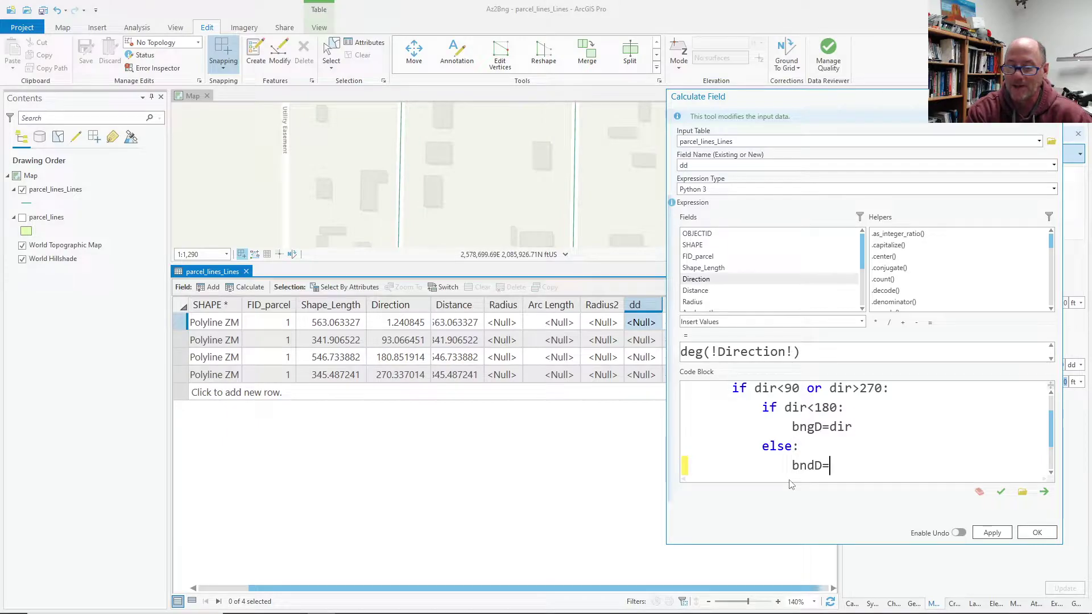
type("3")
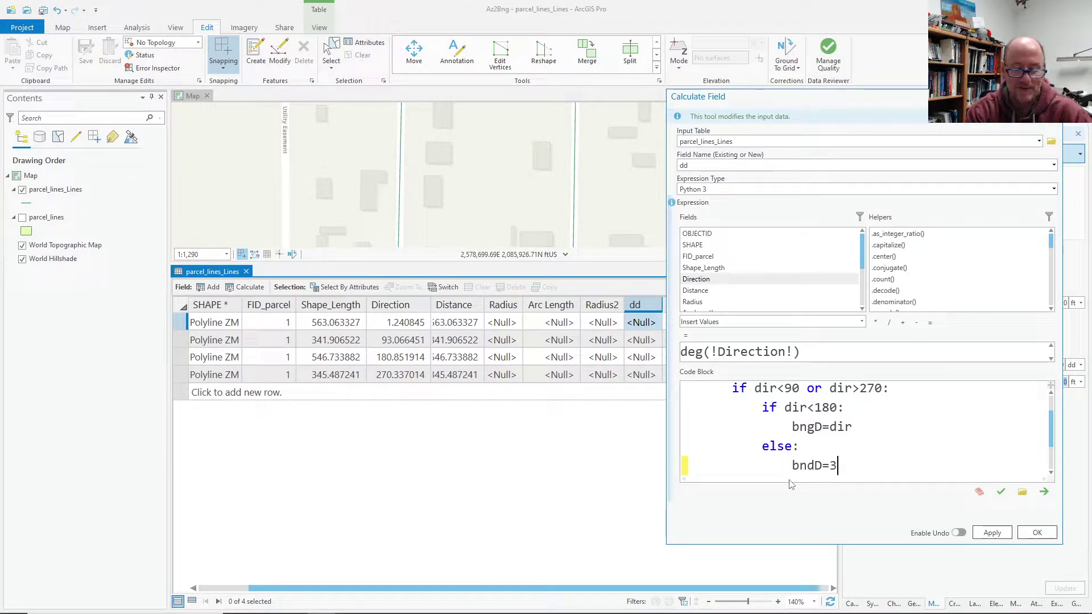
type("60-dir")
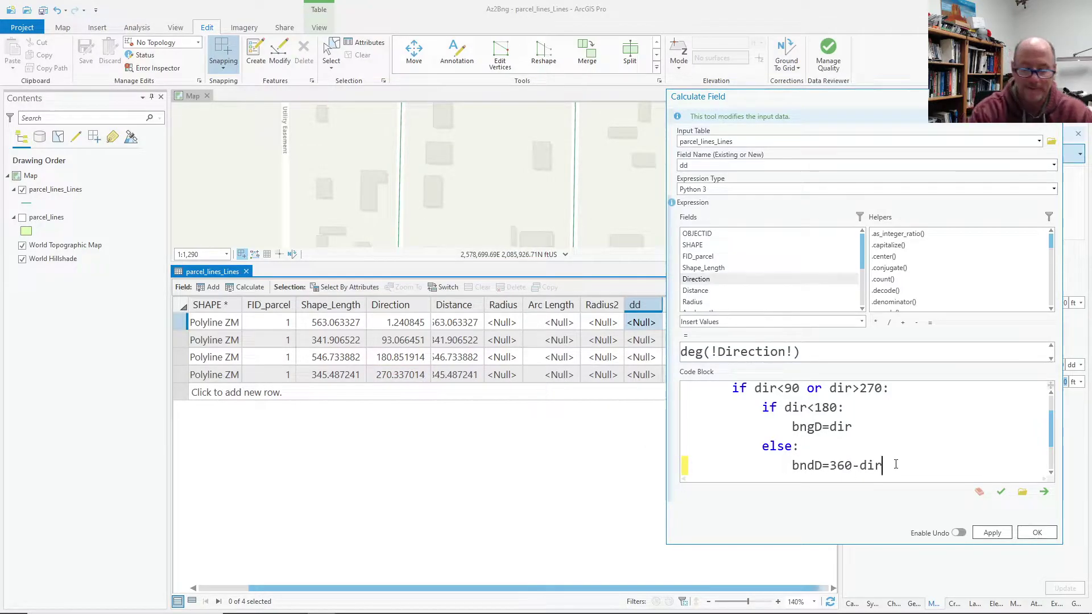
Step: Add an outer else: line to the deg function, aligned with the if dir<90 or dir>270: condition
key("Return")
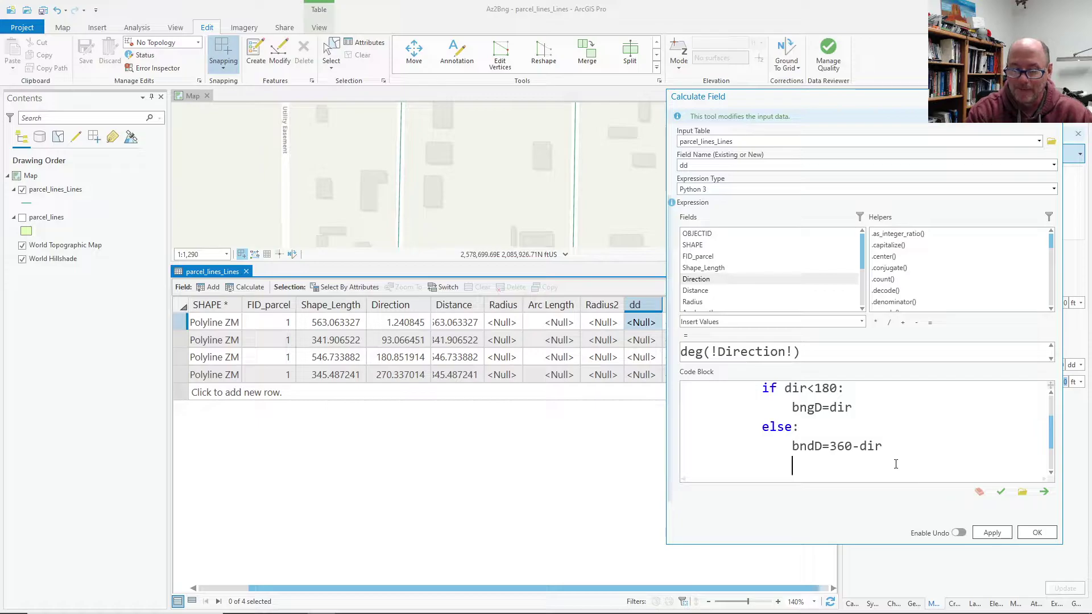
key("BackSpace")
key("BackSpace")
key("BackSpace")
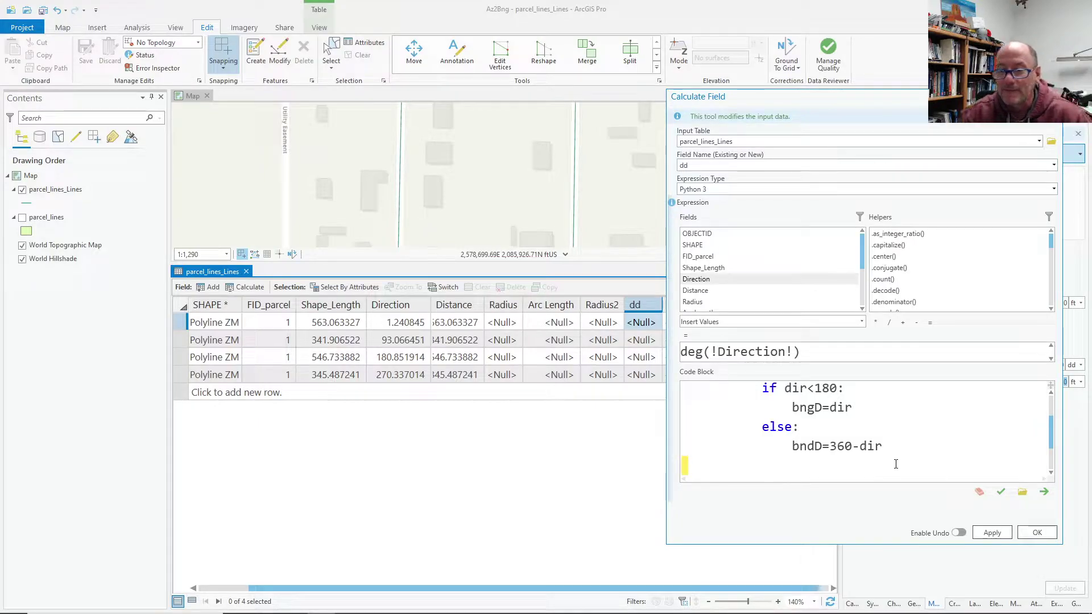
scroll(751, 434, "up", 1)
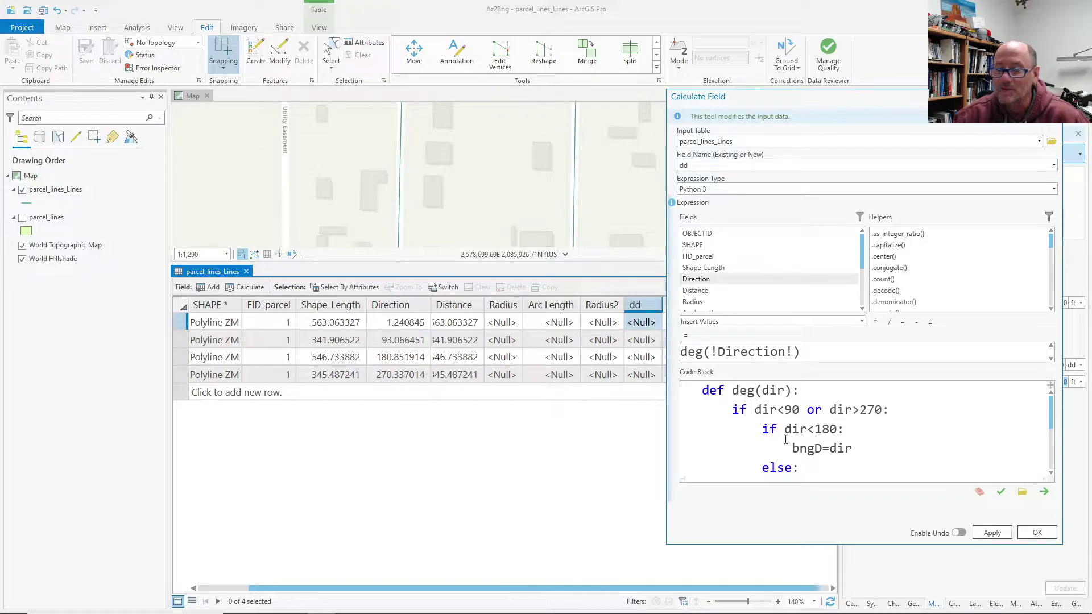
scroll(785, 437, "down", 2)
scroll(786, 431, "up", 2)
scroll(788, 431, "down", 2)
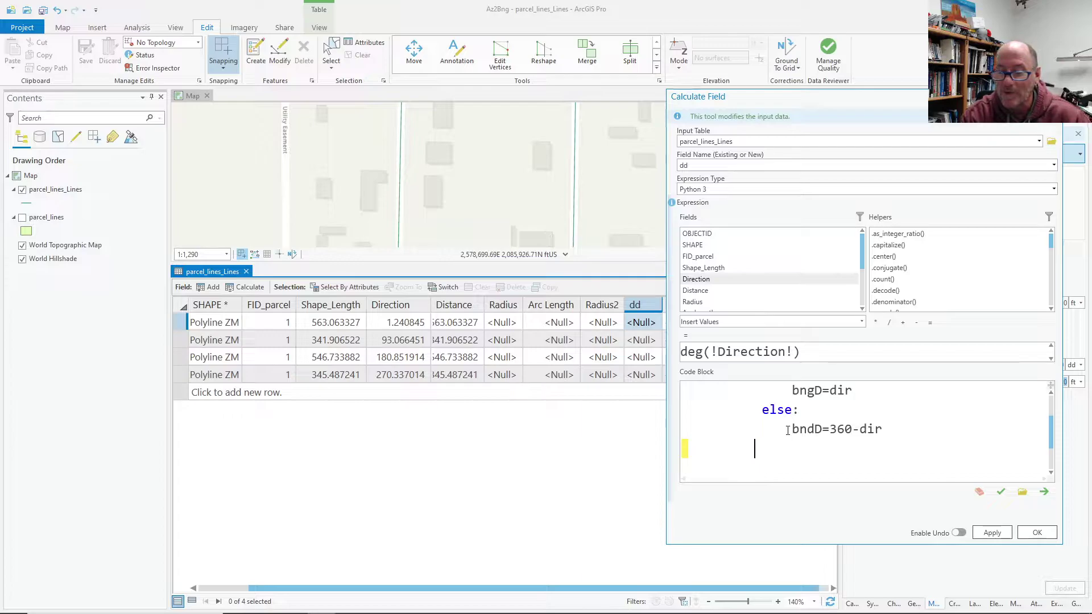
scroll(786, 446, "up", 2)
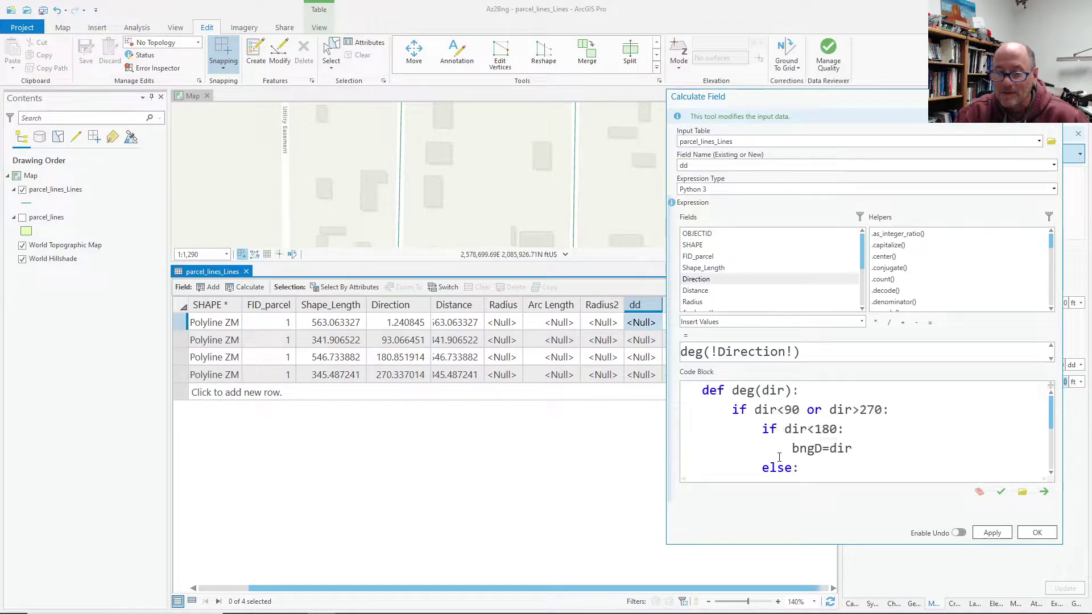
scroll(735, 426, "down", 2)
scroll(736, 420, "up", 2)
scroll(743, 443, "down", 2)
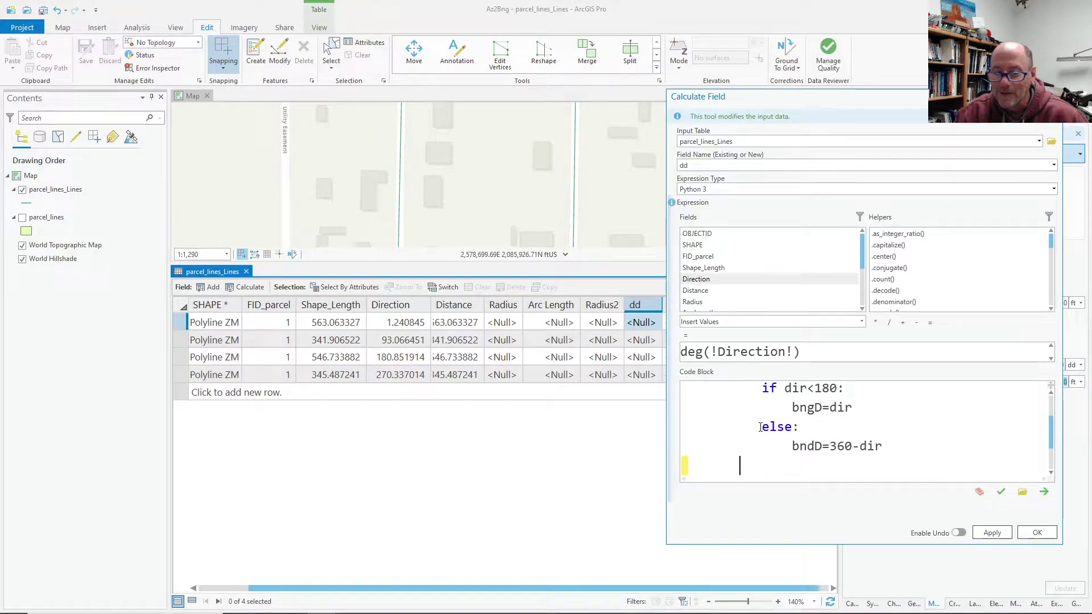
scroll(759, 429, "down", 5, "ctrl")
scroll(746, 430, "up", 2)
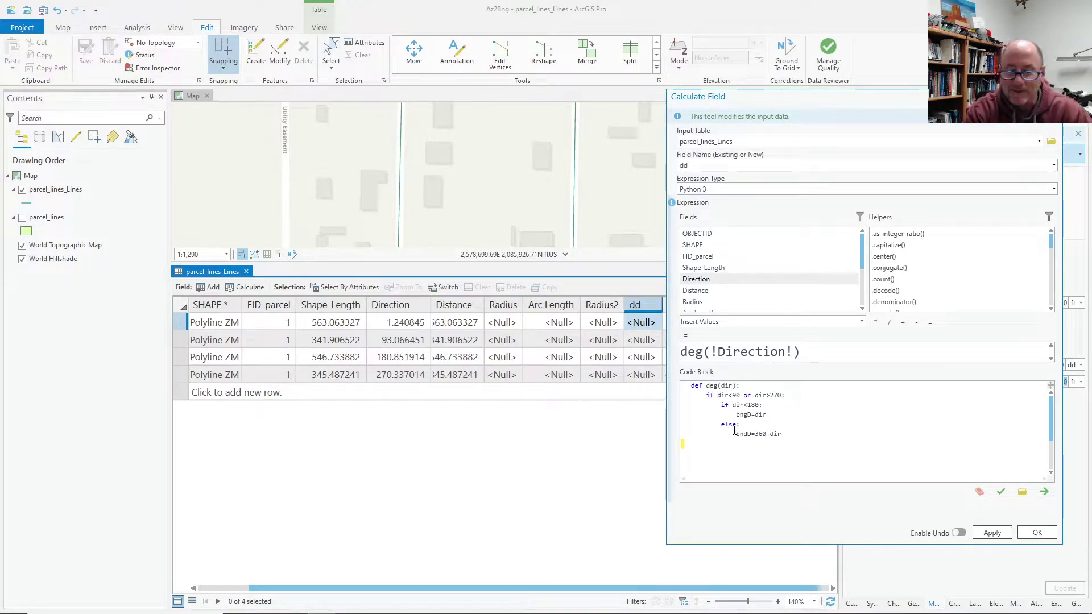
type("else:")
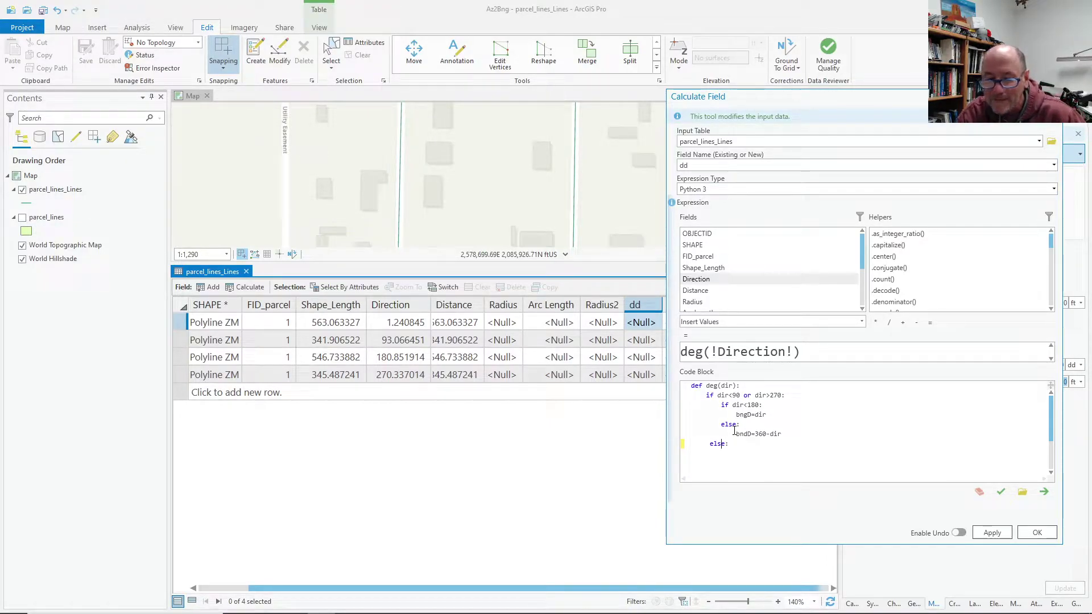
key("Home")
key("BackSpace")
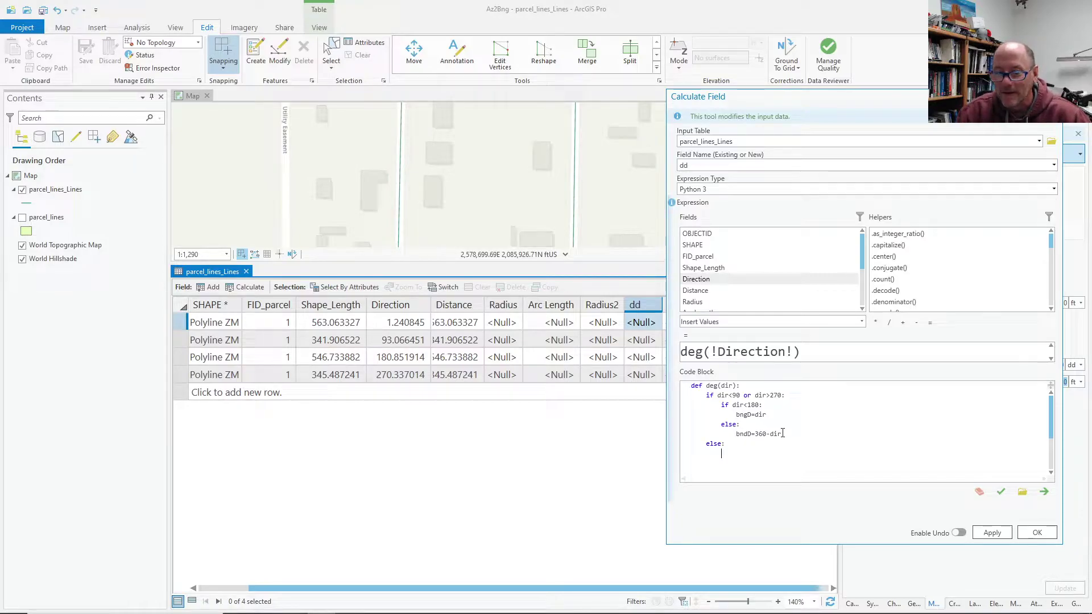
Step: Copy the nested dir<180 if/else block from the northern-quadrant branch into the outer else branch
left_click_drag(782, 435, 722, 407)
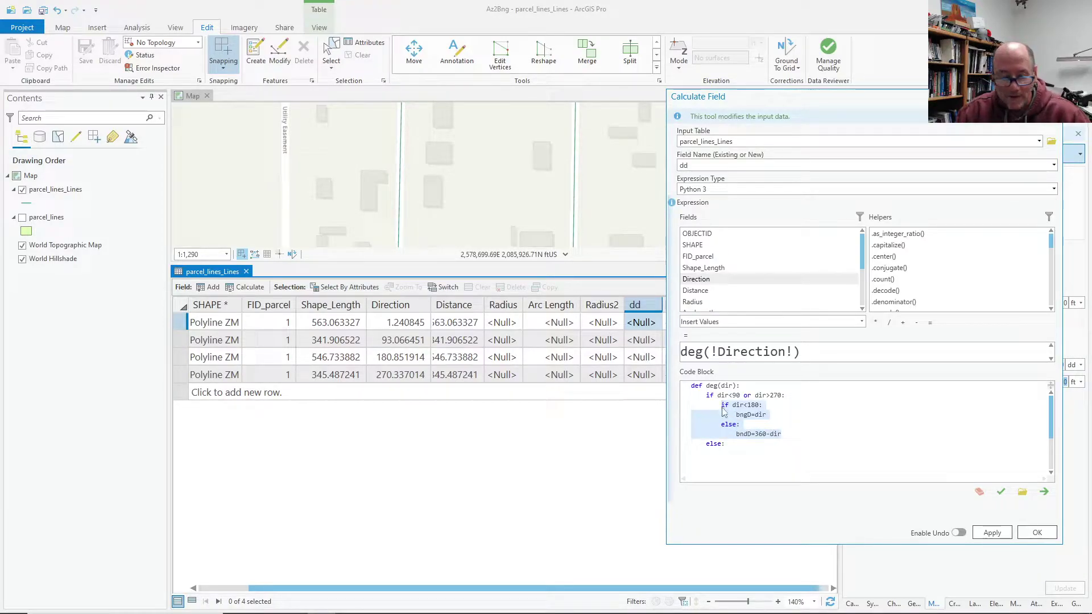
key("ctrl+c")
left_click(730, 453)
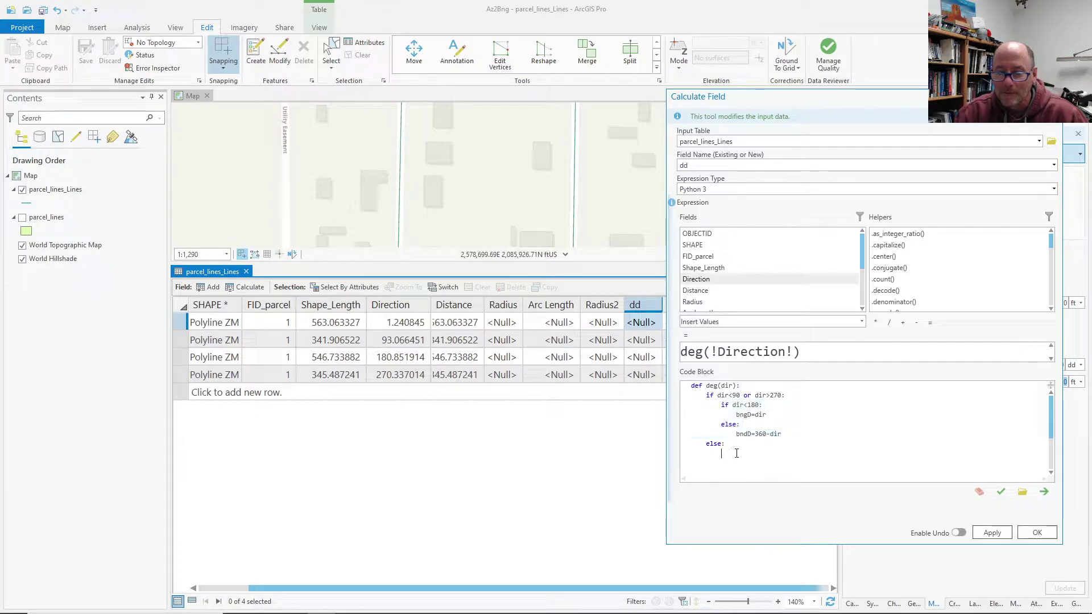
key("ctrl+v")
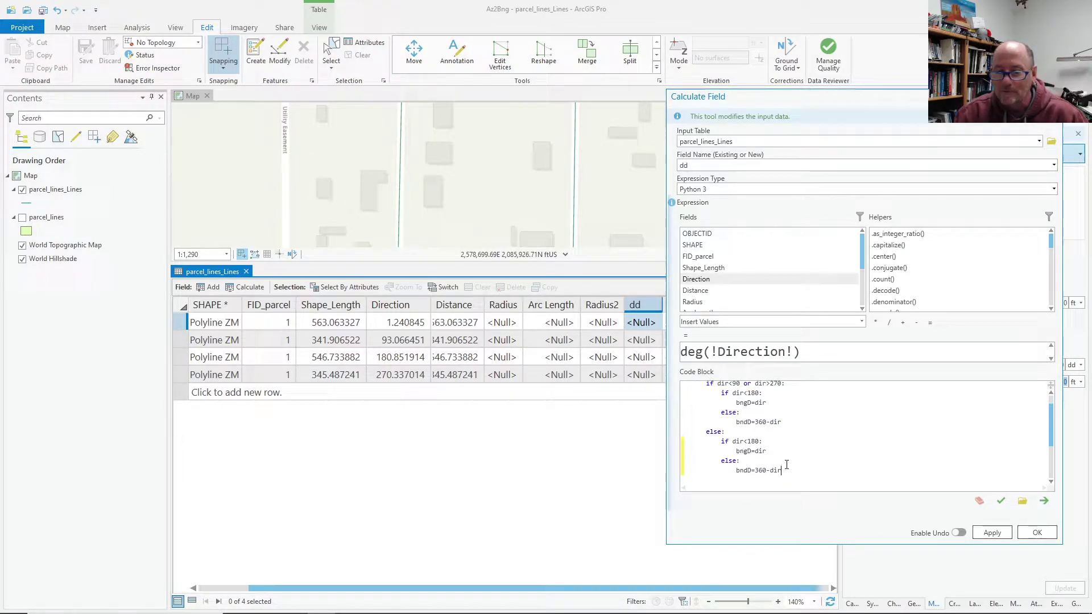
Step: Adapt the copied block for the southern quadrants, using bngD=180-dir under dir<180 and dir-180 as the else assignment's value
scroll(786, 466, "up", 5, "ctrl")
scroll(810, 434, "down", 3)
scroll(809, 437, "up", 3)
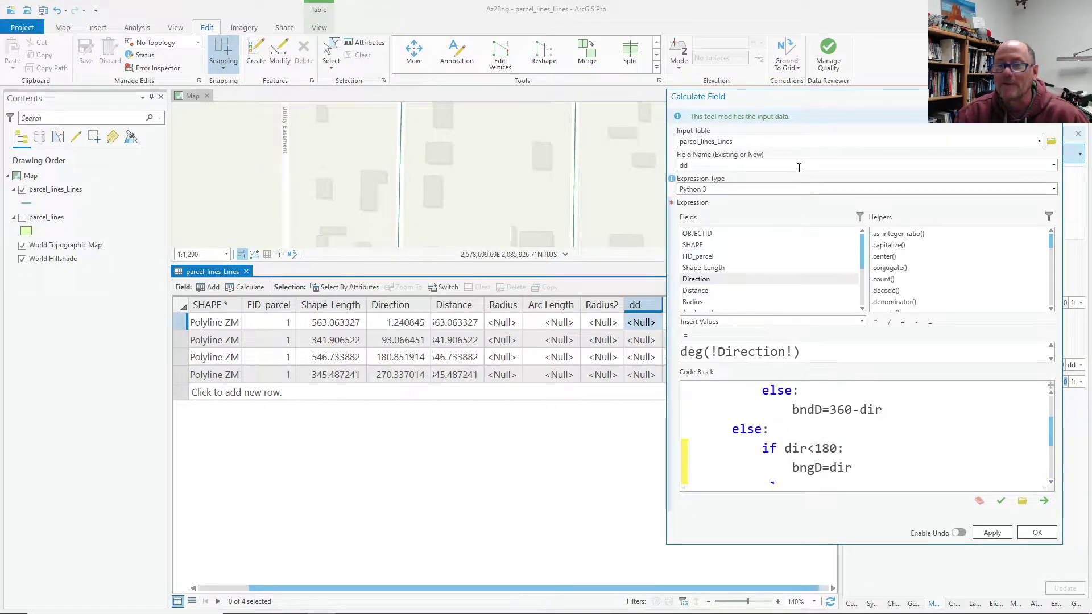
scroll(797, 188, "down", 3)
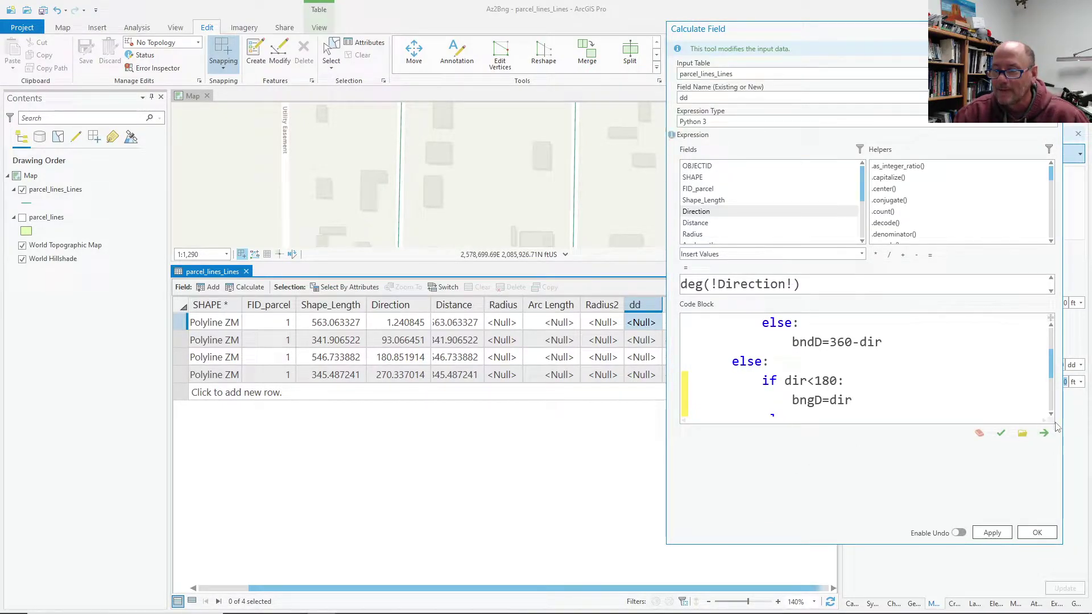
left_click_drag(1051, 369, 1051, 388)
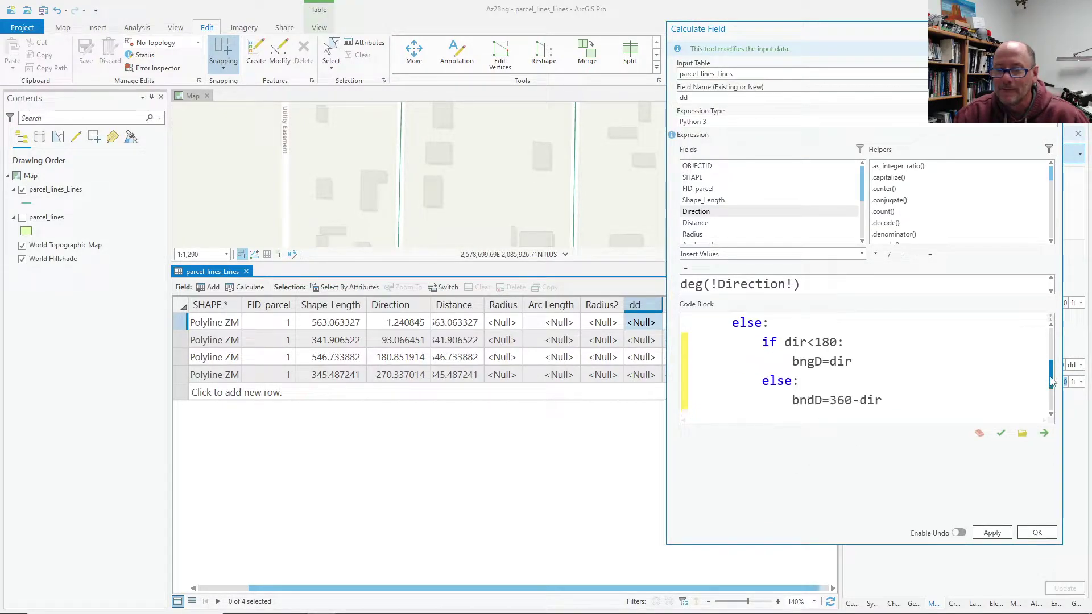
left_click(809, 343)
type("<")
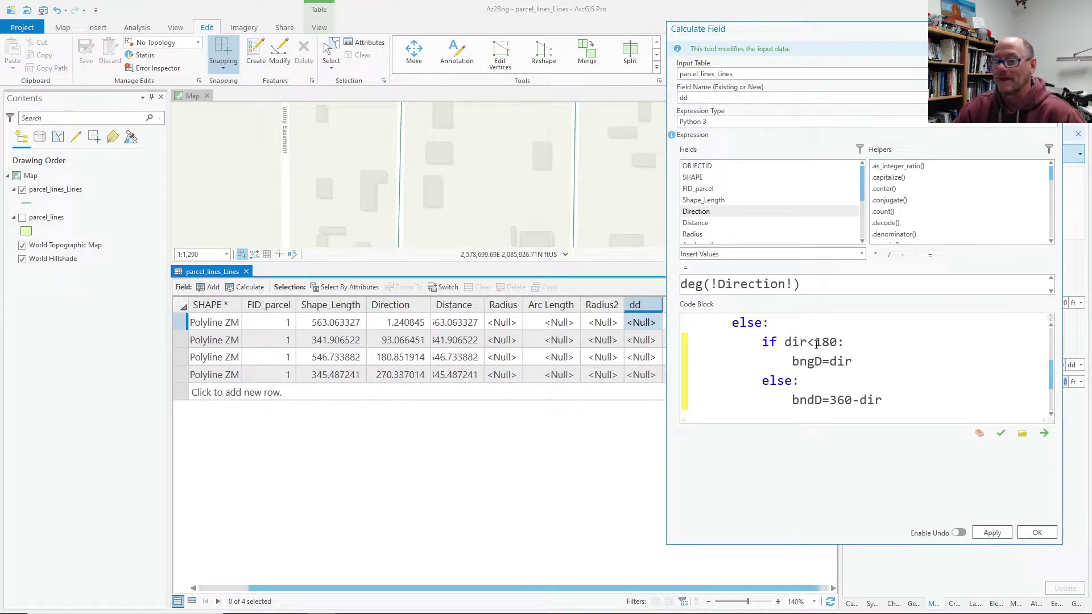
left_click(811, 343)
type("<")
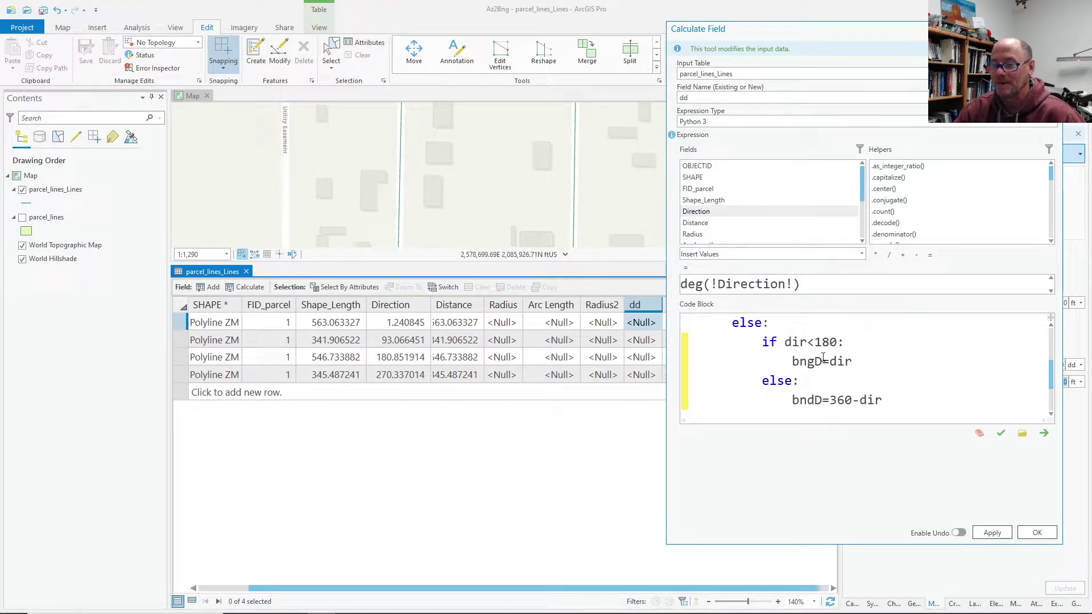
left_click_drag(851, 361, 834, 365)
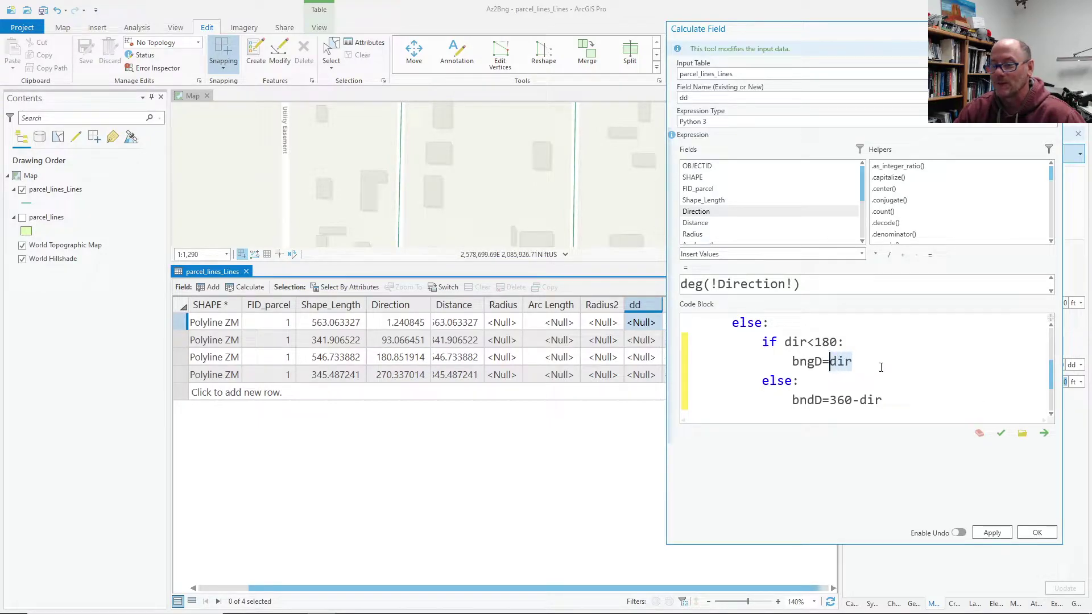
type("180")
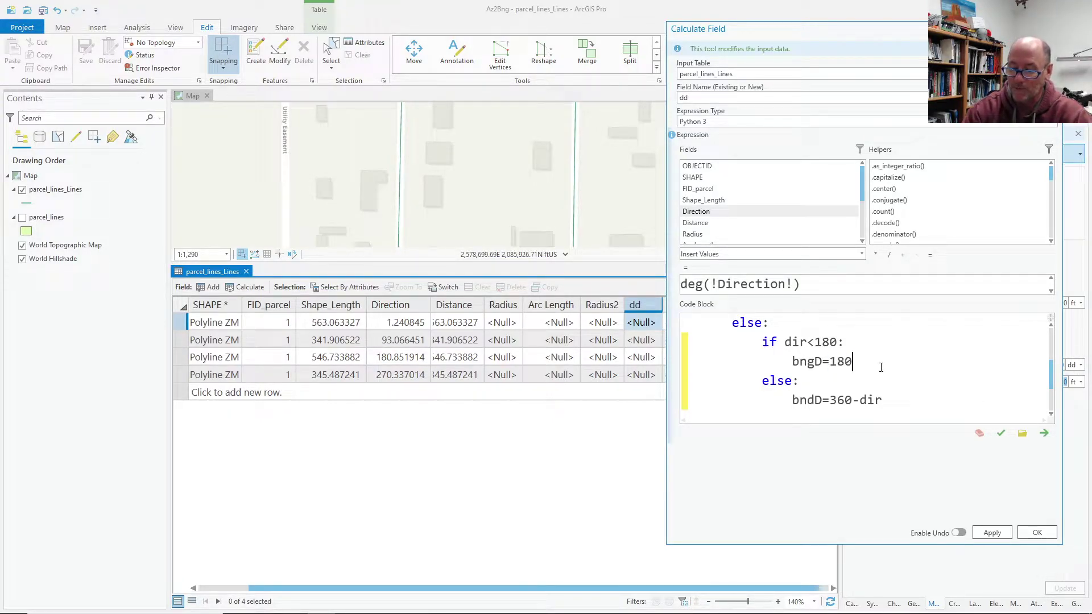
type("-dir")
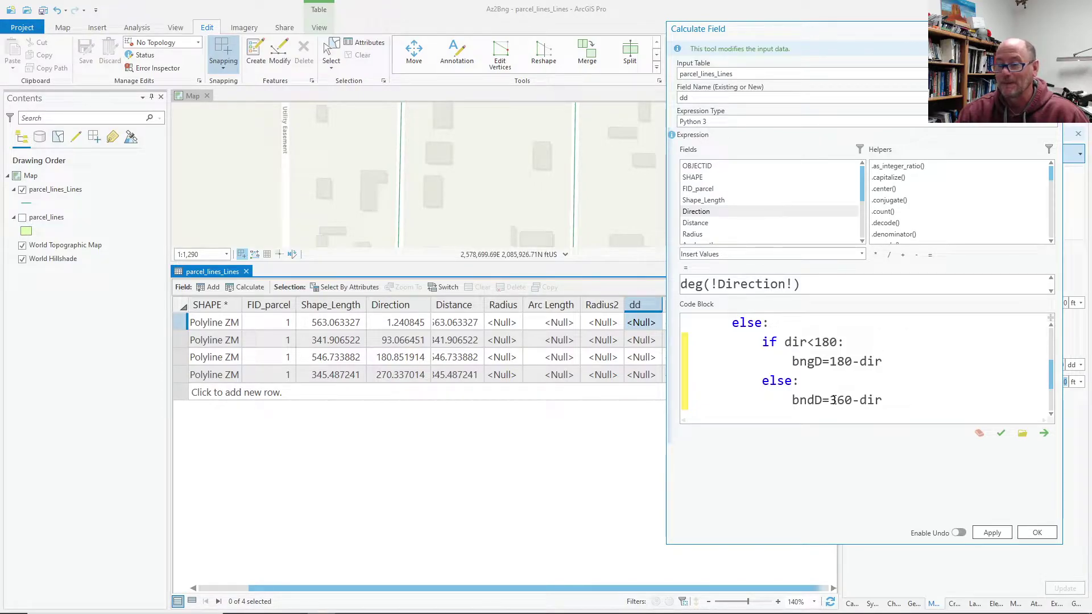
left_click_drag(831, 399, 884, 398)
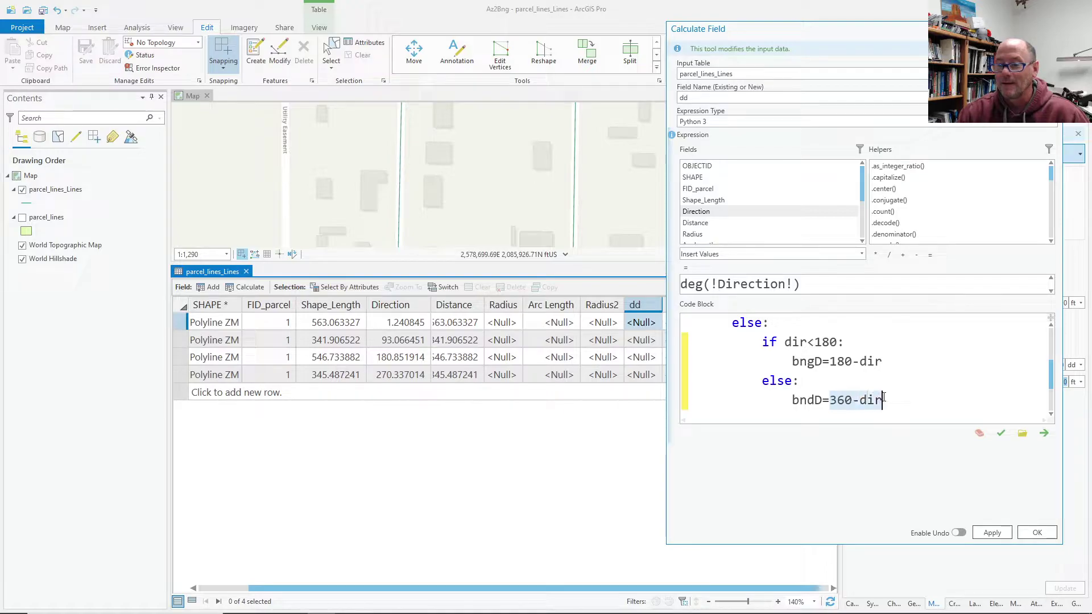
type("dir-180")
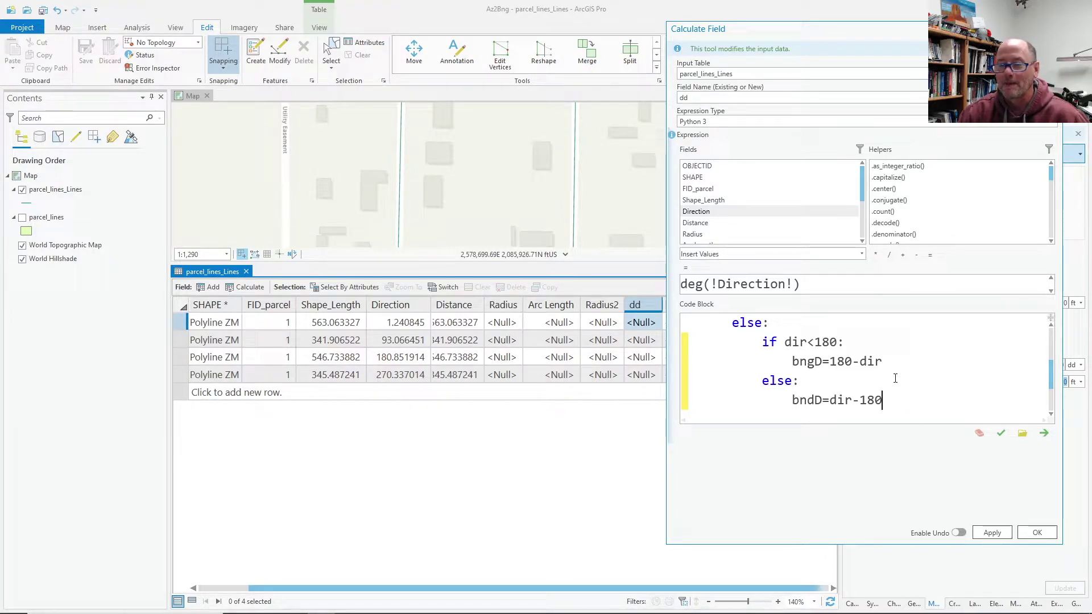
Step: End the deg function with the line return bngD, indented level with the outer if and else
key("Return")
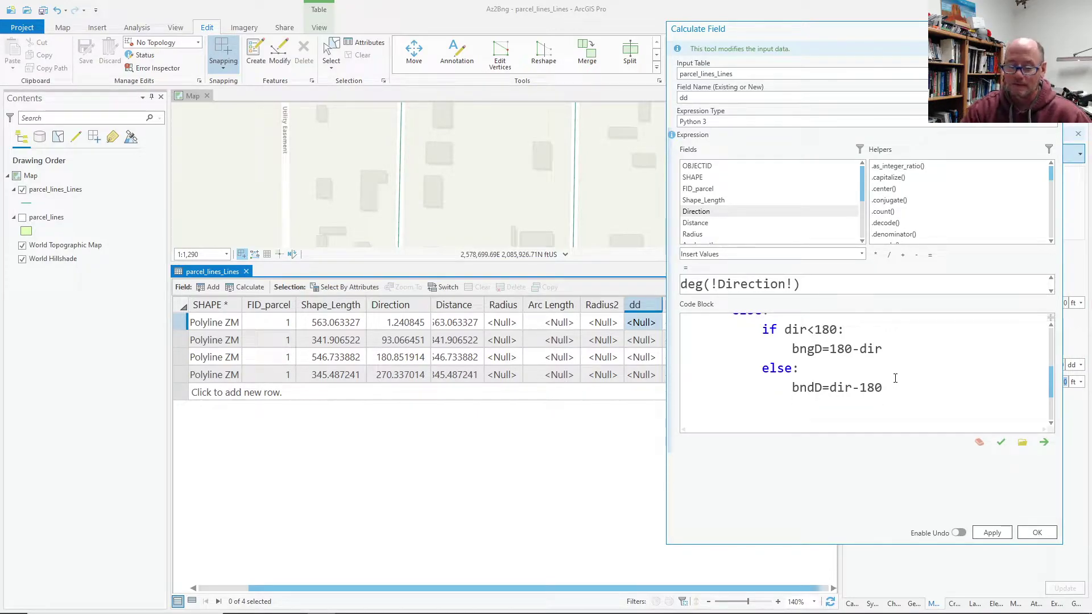
key("BackSpace")
key("BackSpace")
key("BackSpace")
key("BackSpace")
key("BackSpace")
key("BackSpace")
key("BackSpace")
scroll(824, 352, "down", 6)
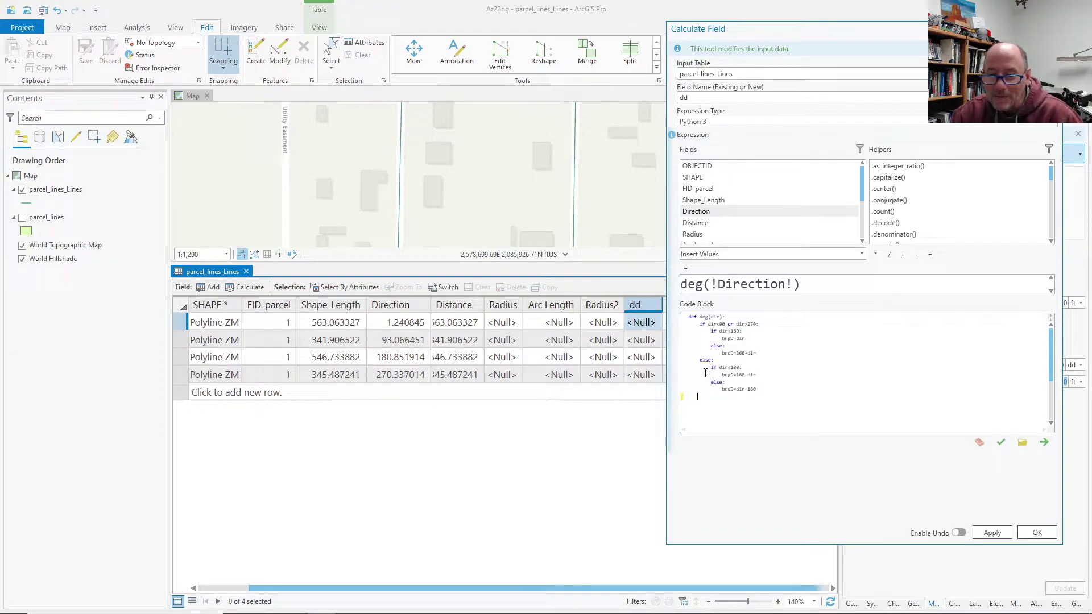
scroll(698, 395, "up", 5)
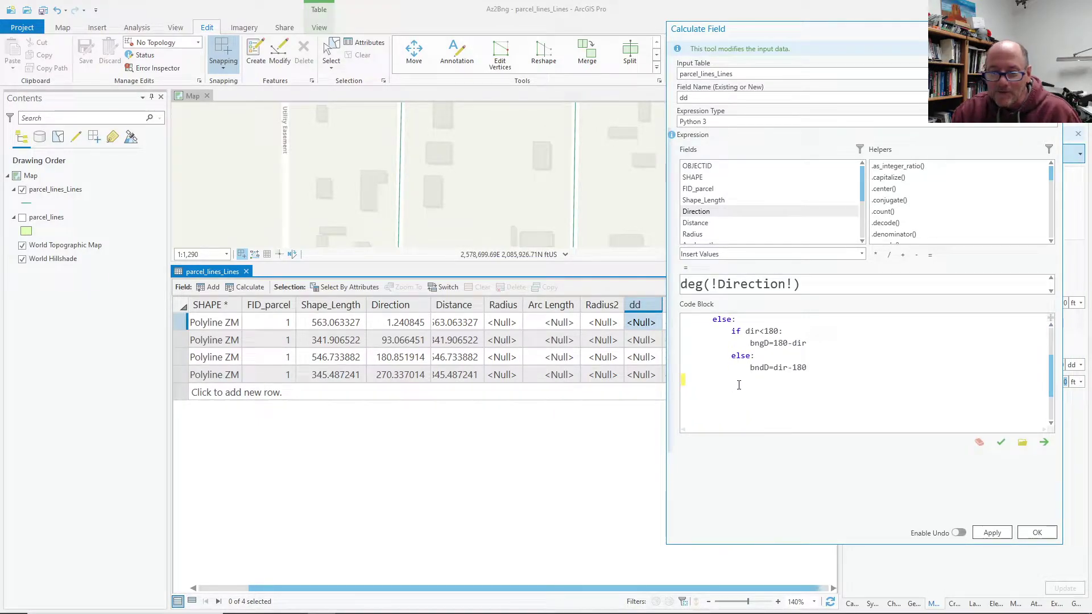
type("urn")
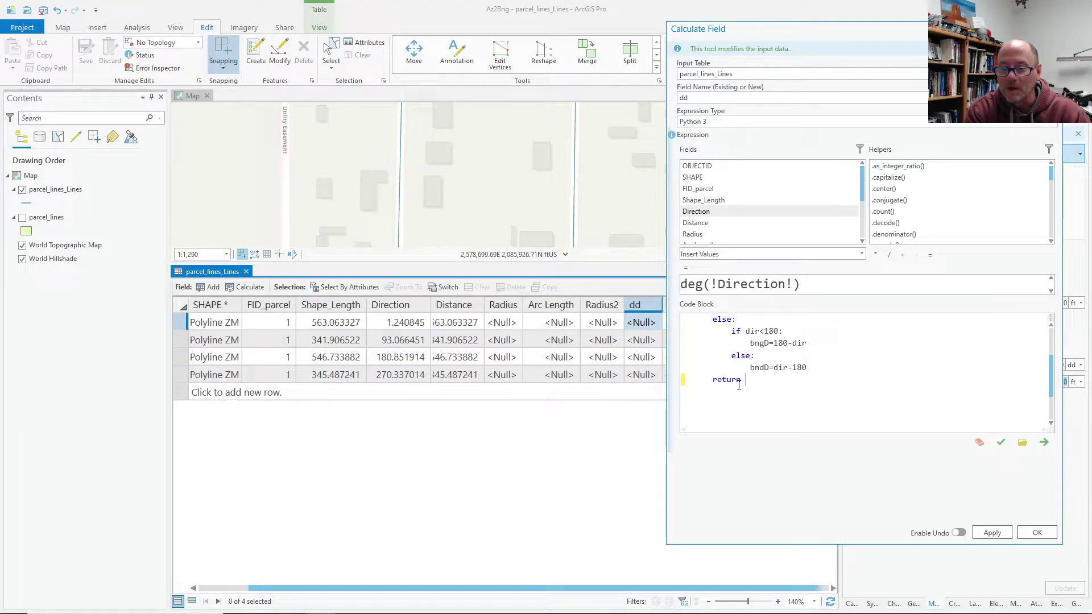
type(" n")
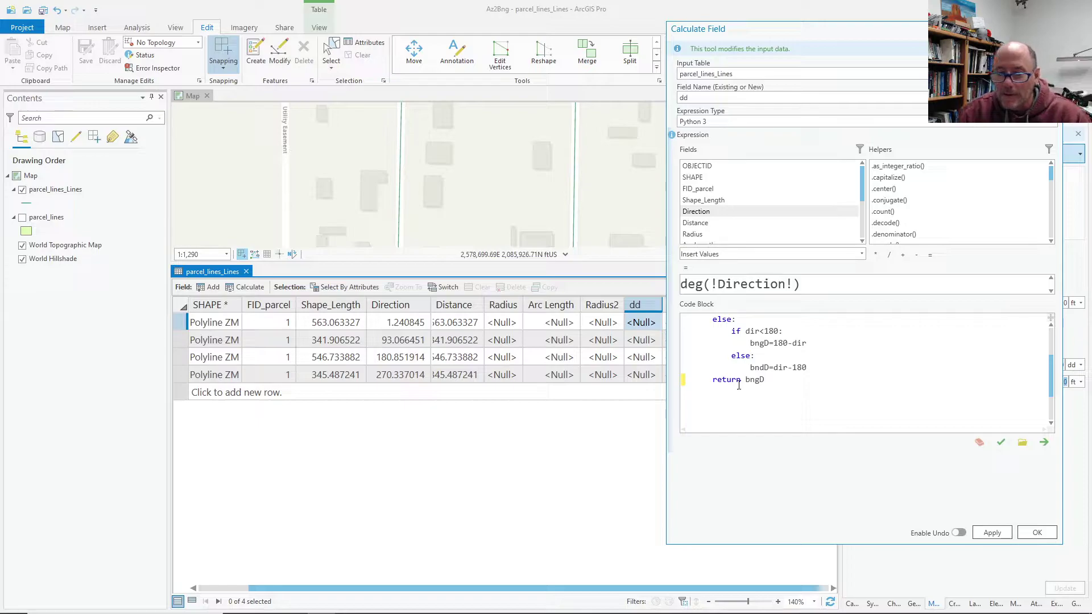
Step: Correct the misspelled variable to bngD in both inner else assignments of the deg function and validate the expression
left_click(765, 368)
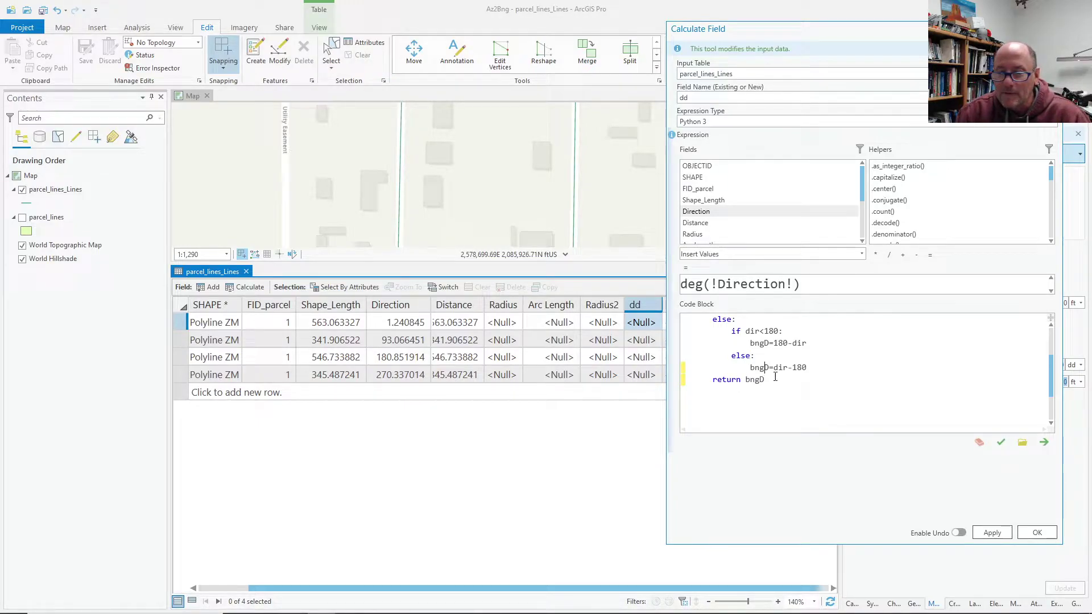
scroll(784, 369, "up", 2)
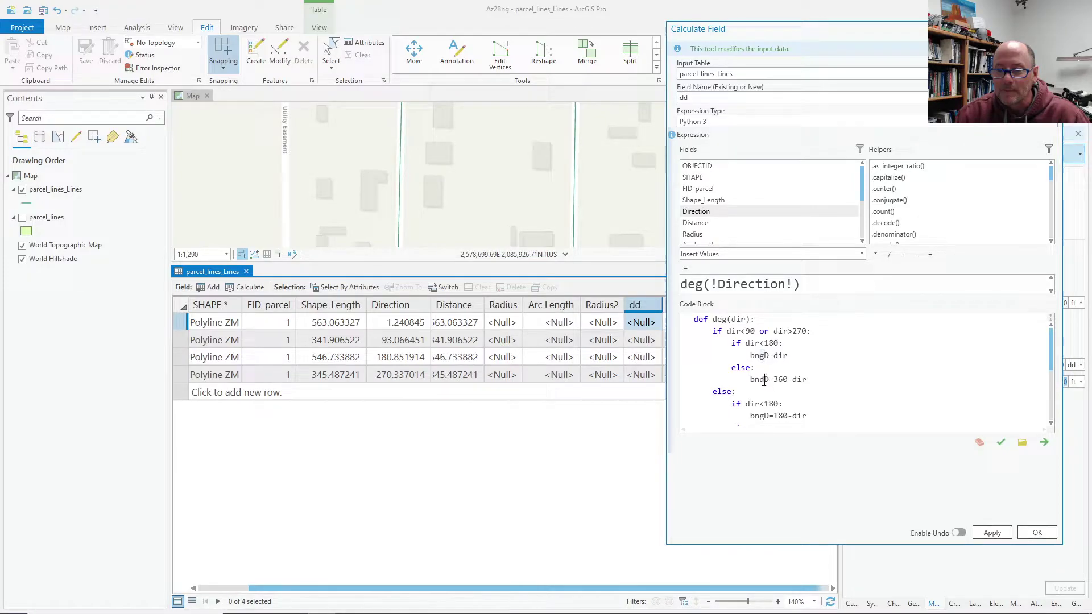
left_click(761, 379)
key("BackSpace")
type("g")
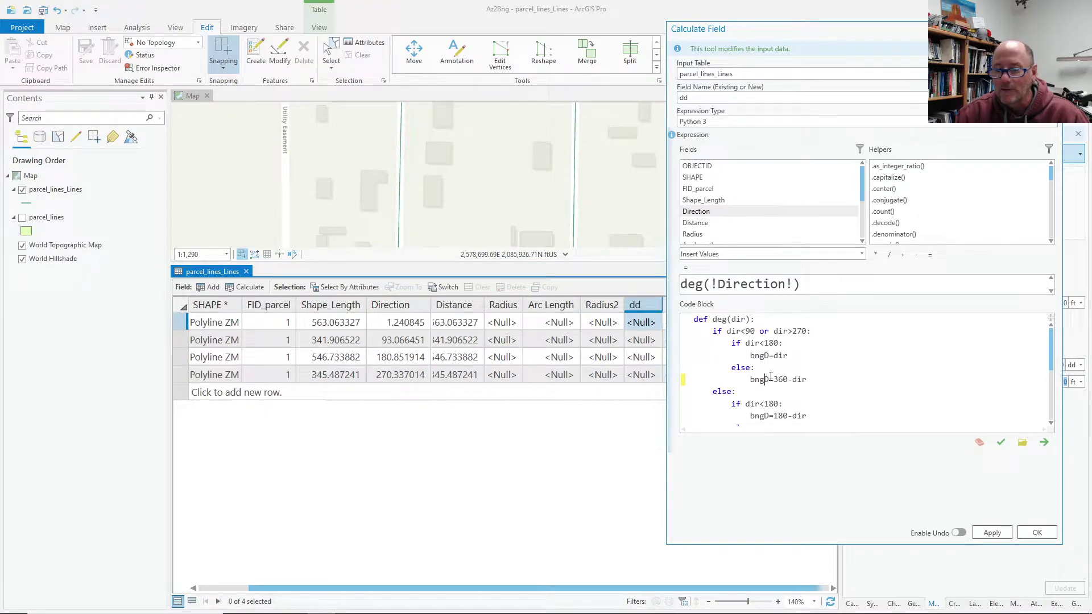
scroll(777, 370, "down", 3)
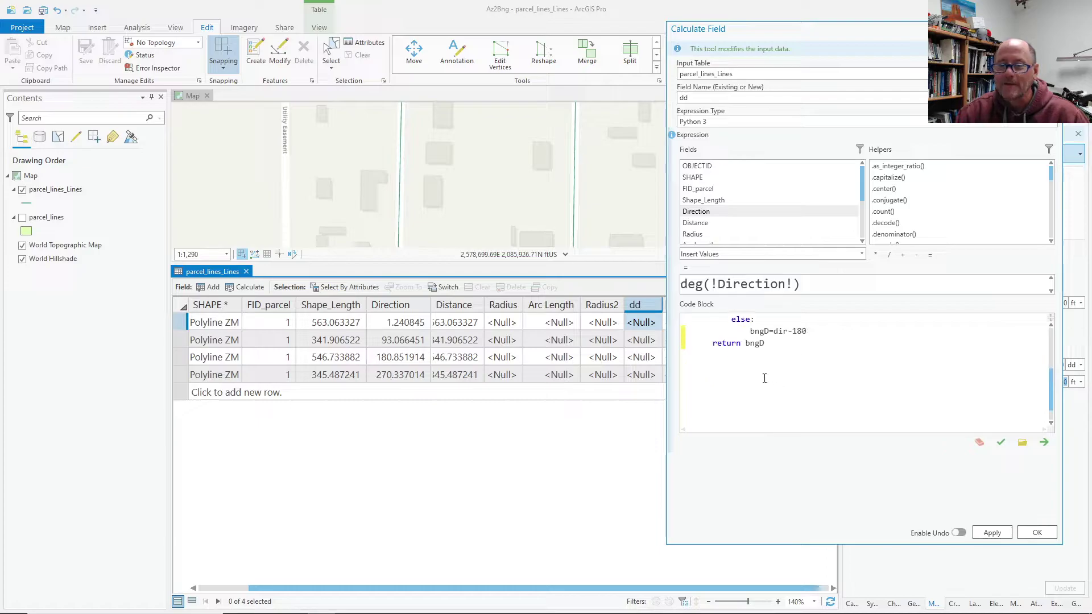
left_click(1000, 442)
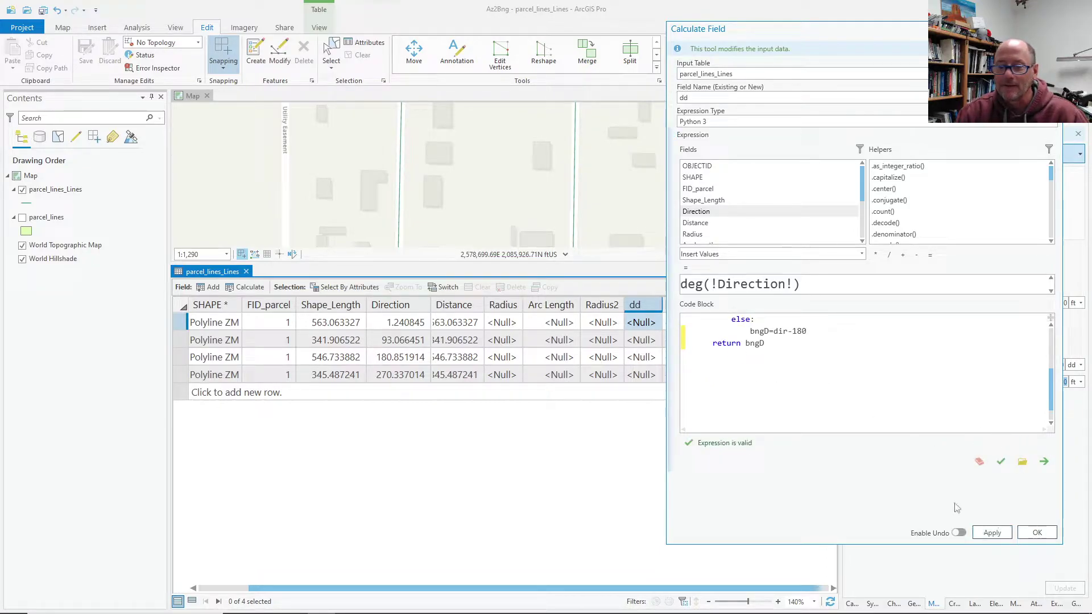
Step: Export the dd field expression to the Az2Bng folder, overwriting the existing bngD.cal file
scroll(807, 392, "up", 3)
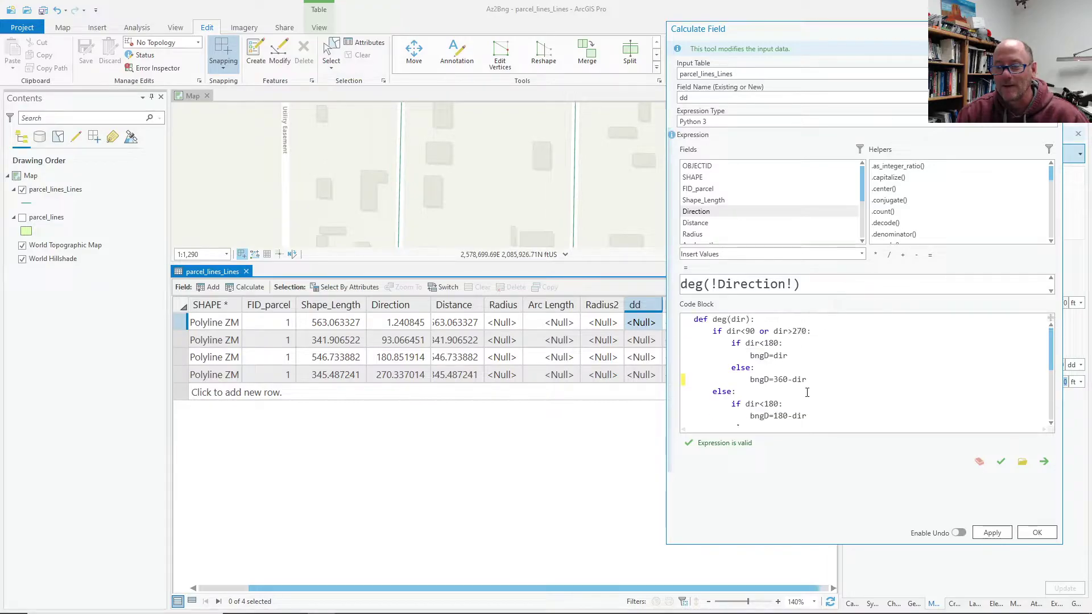
left_click(1045, 462)
double_click(621, 188)
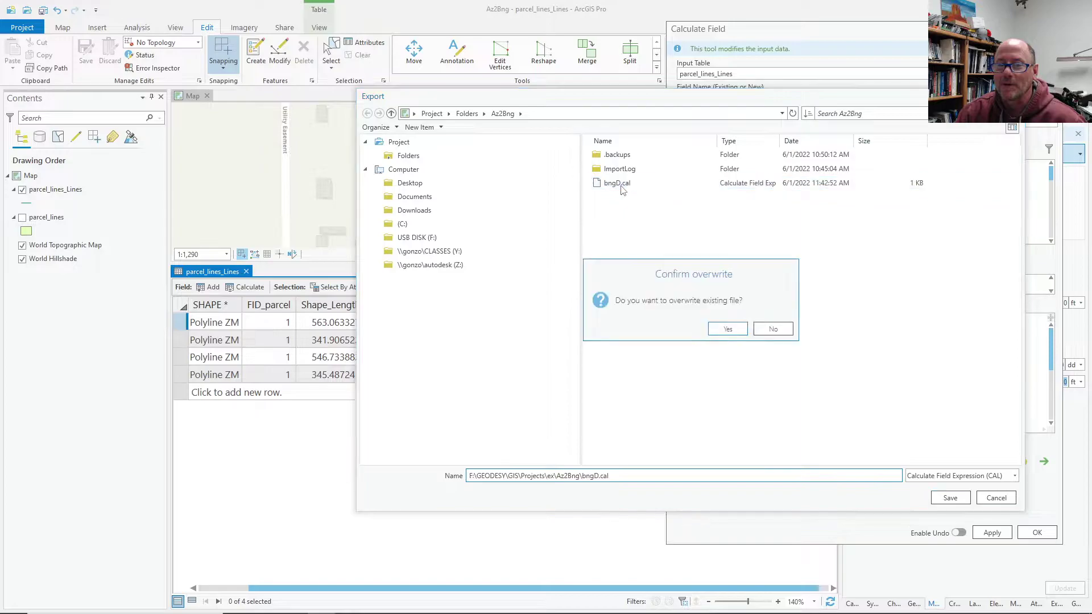
left_click(730, 329)
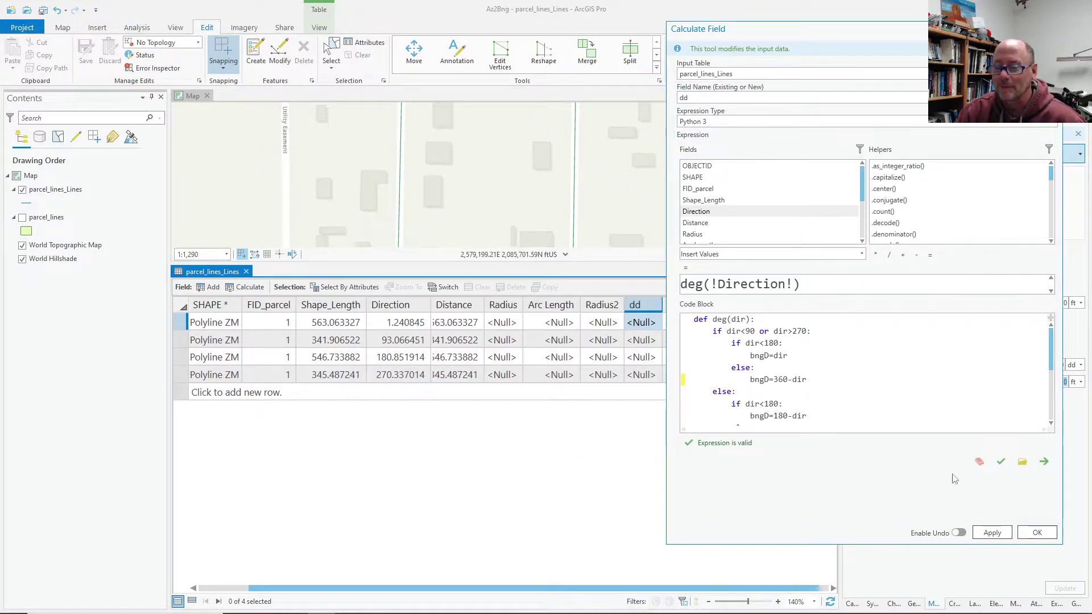
Step: Run the calculation on the dd field and widen the dd column so its full values can be read
left_click(999, 536)
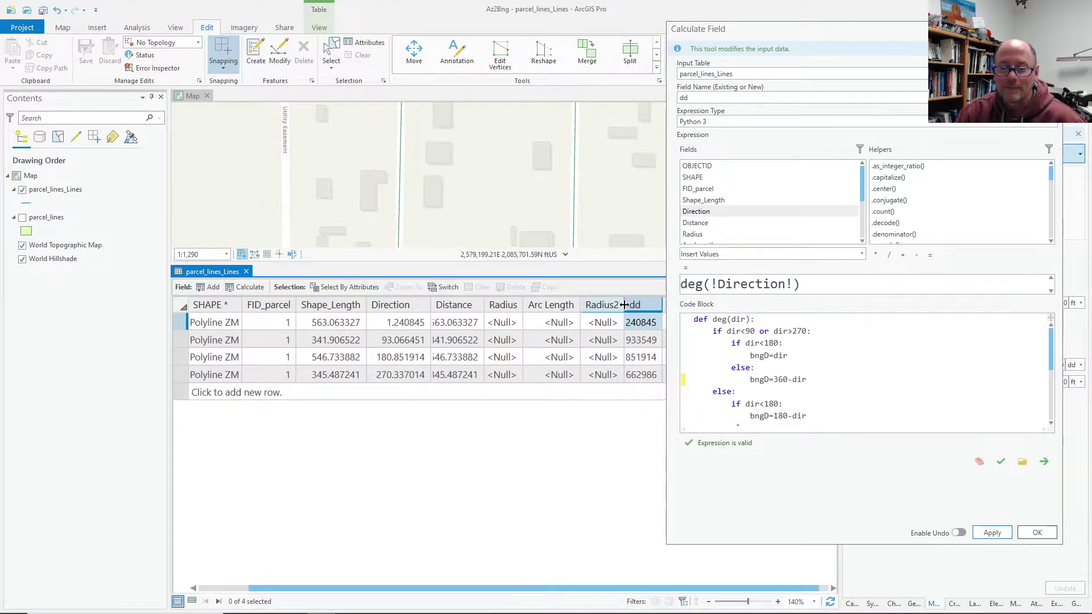
left_click_drag(736, 30, 852, 49)
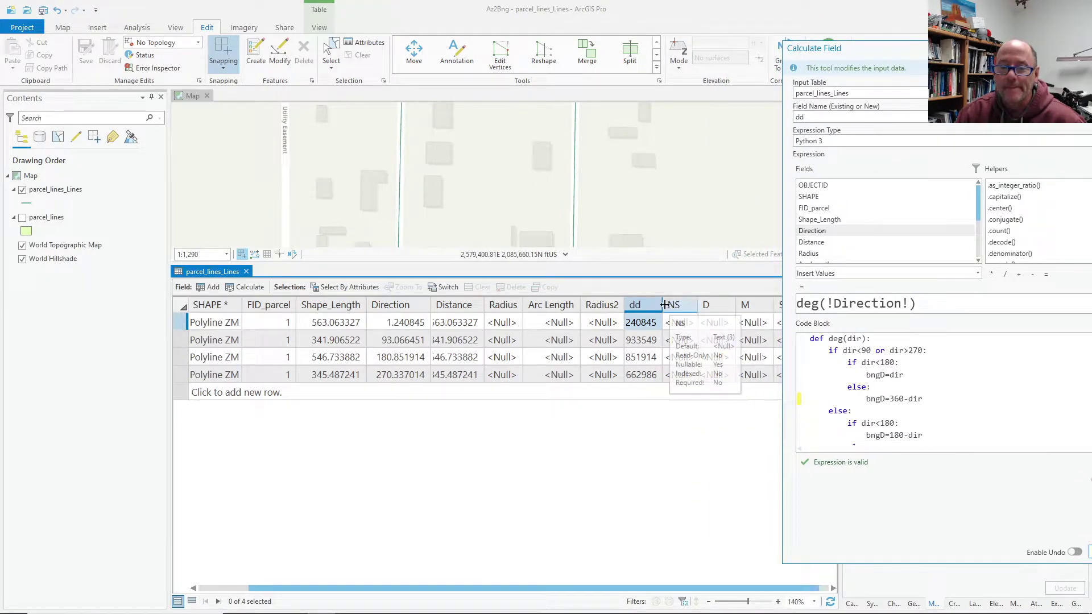
left_click_drag(662, 305, 686, 307)
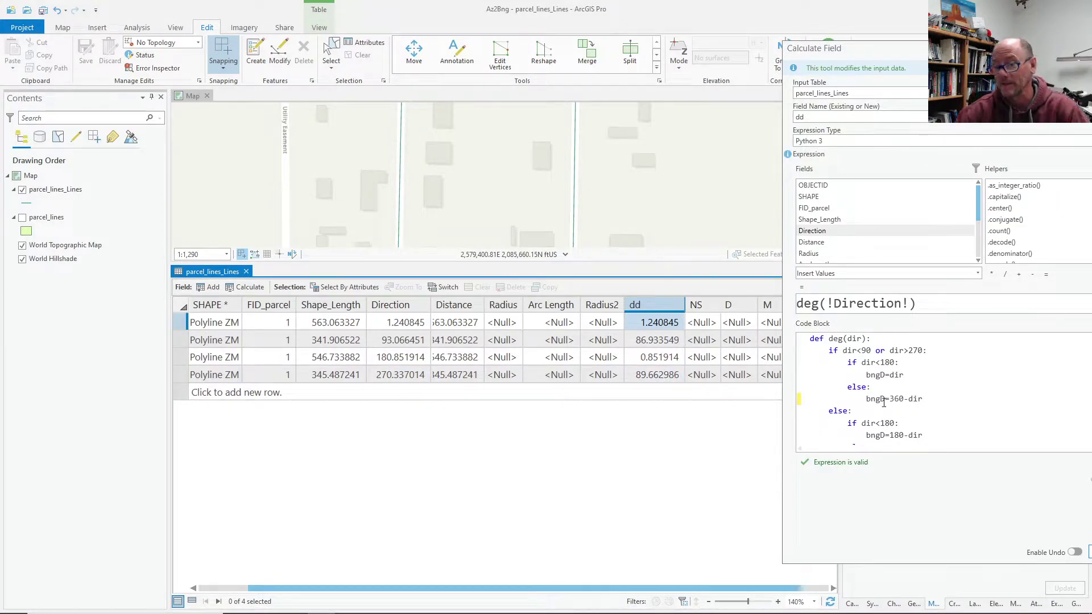
Step: Move the Calculate Field dialog clear of the new table columns and set NS as the field to calculate
left_click_drag(872, 50, 288, 63)
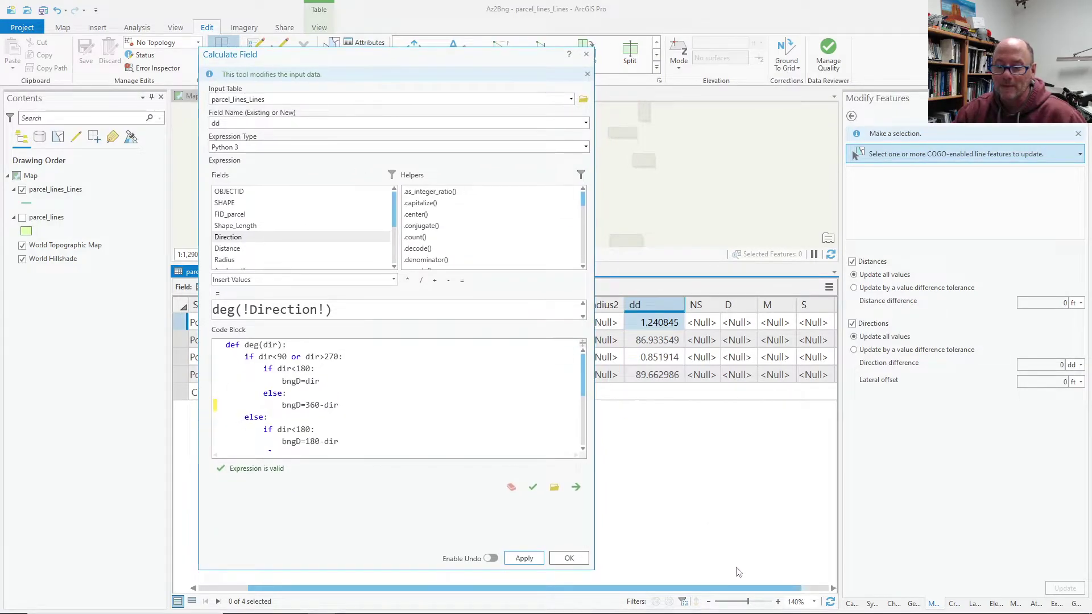
left_click_drag(751, 592, 778, 592)
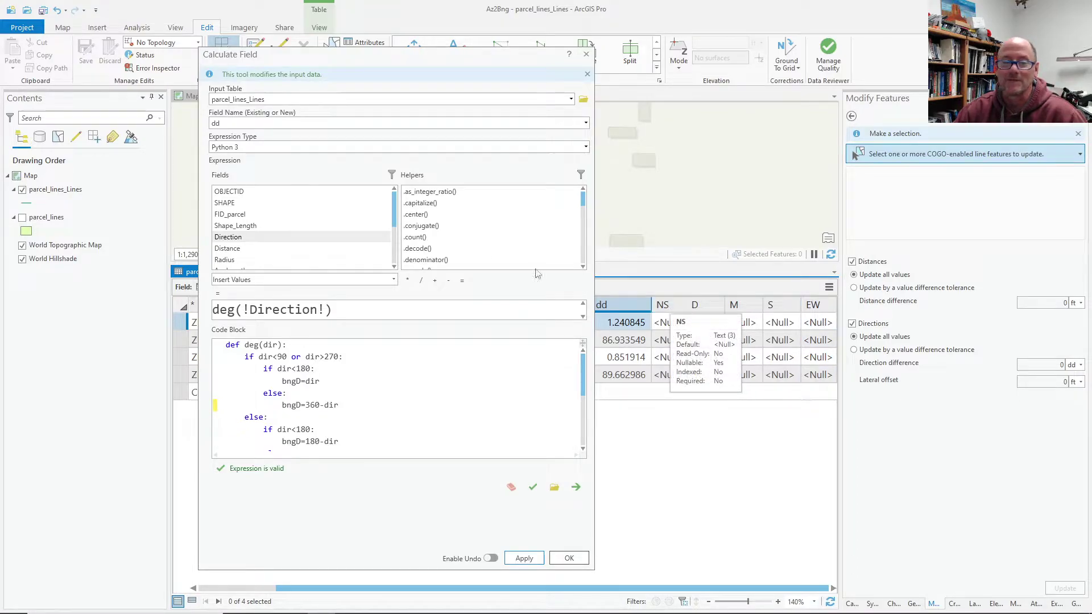
left_click(586, 124)
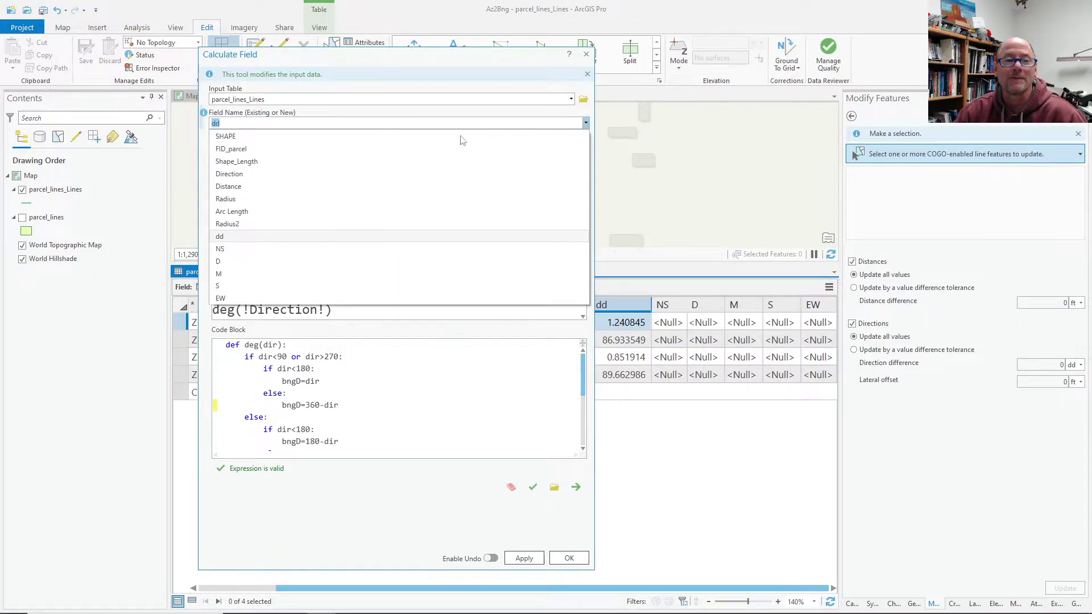
left_click(280, 248)
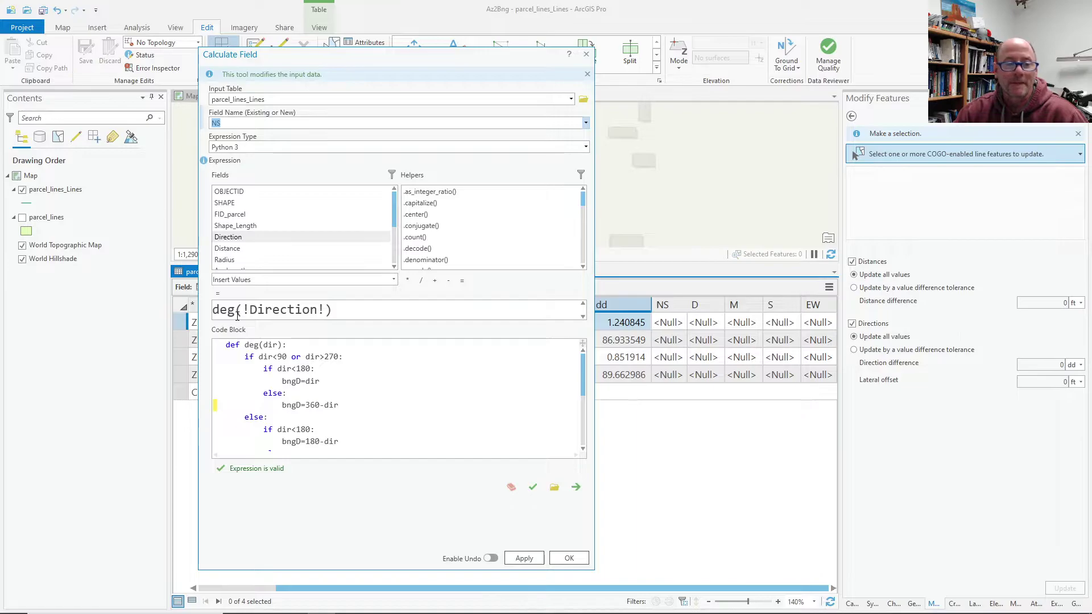
Step: Replace !Direction! with the dd field in the expression so it reads deg(!dd!)
left_click_drag(234, 311, 216, 315)
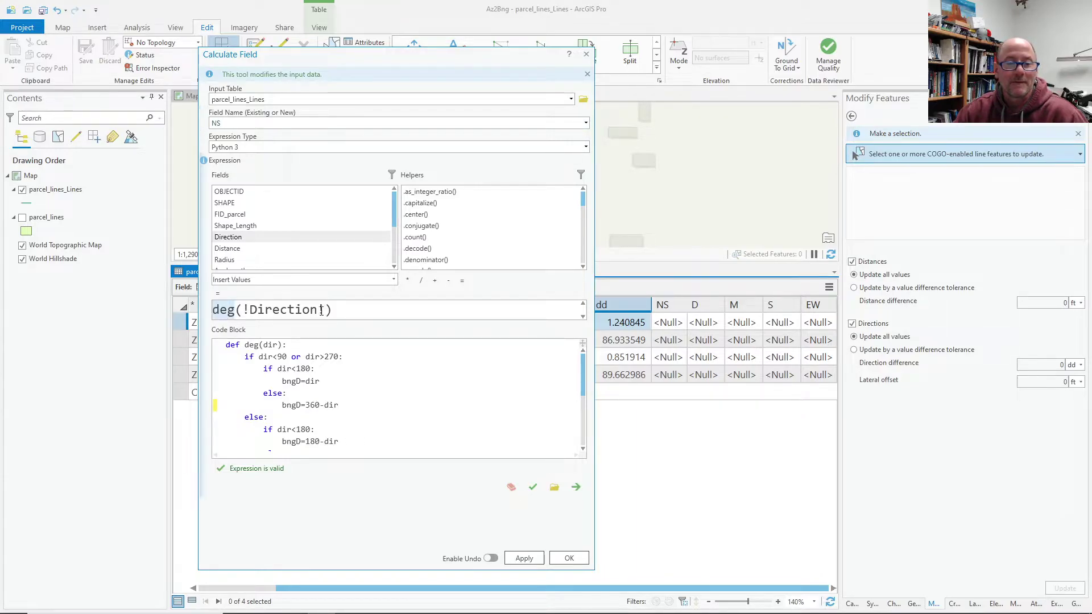
left_click_drag(324, 310, 244, 311)
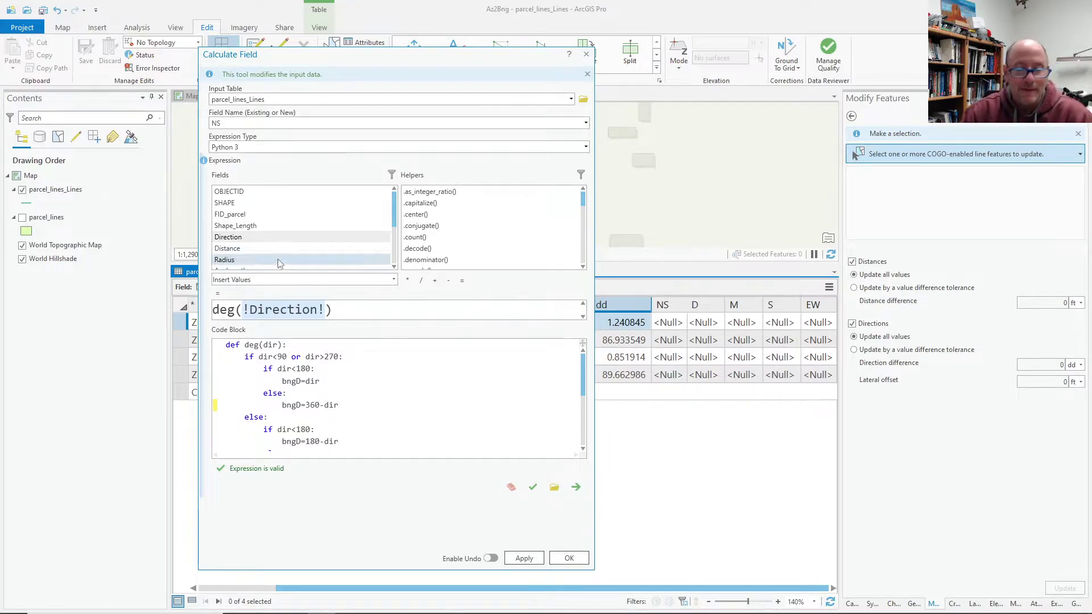
key("Delete")
scroll(287, 240, "down", 3)
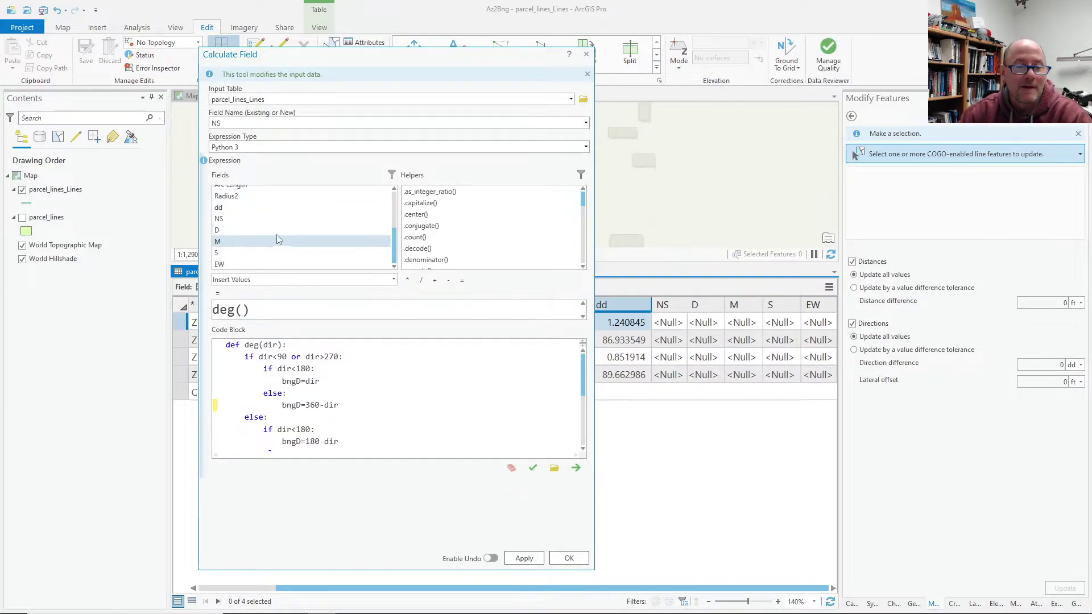
left_click(232, 212)
double_click(232, 212)
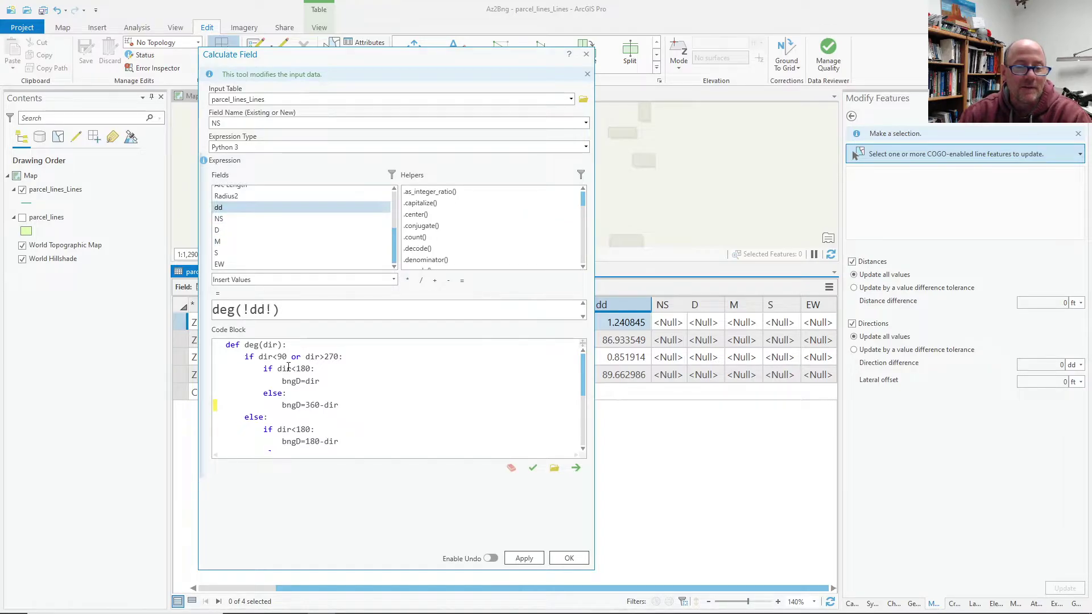
Step: Rename the parameter in the deg function's definition line to bng
left_click(278, 344)
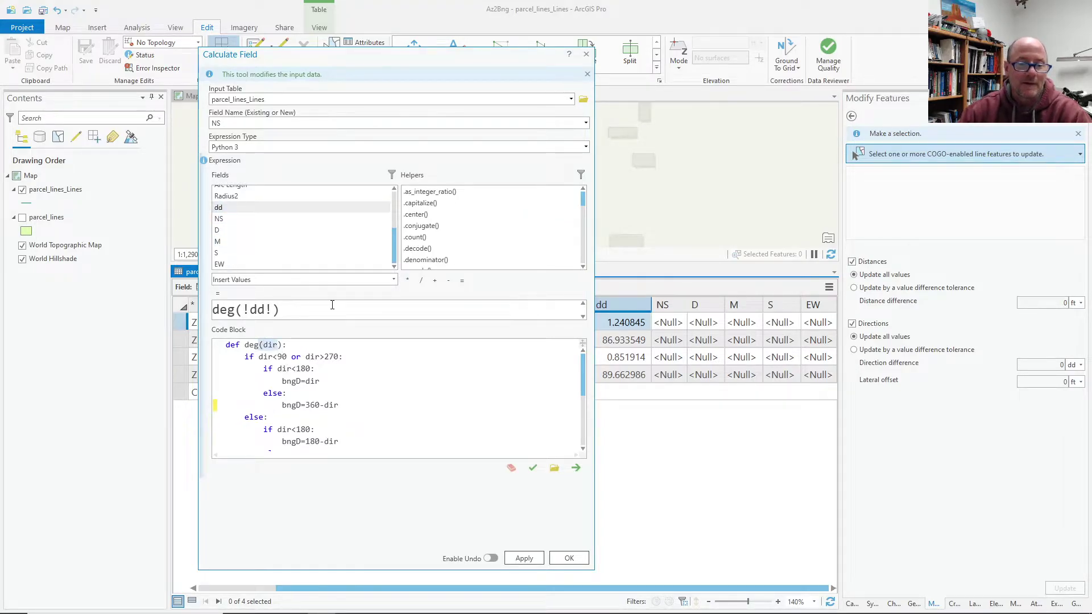
key("Right")
key("Right")
key("Right")
key("Right")
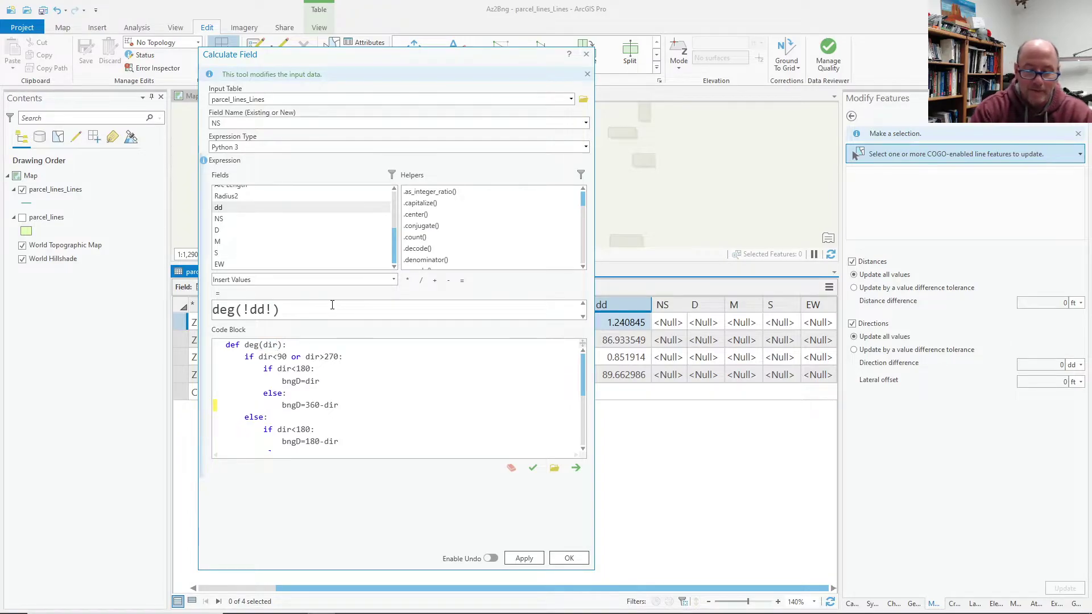
key("BackSpace")
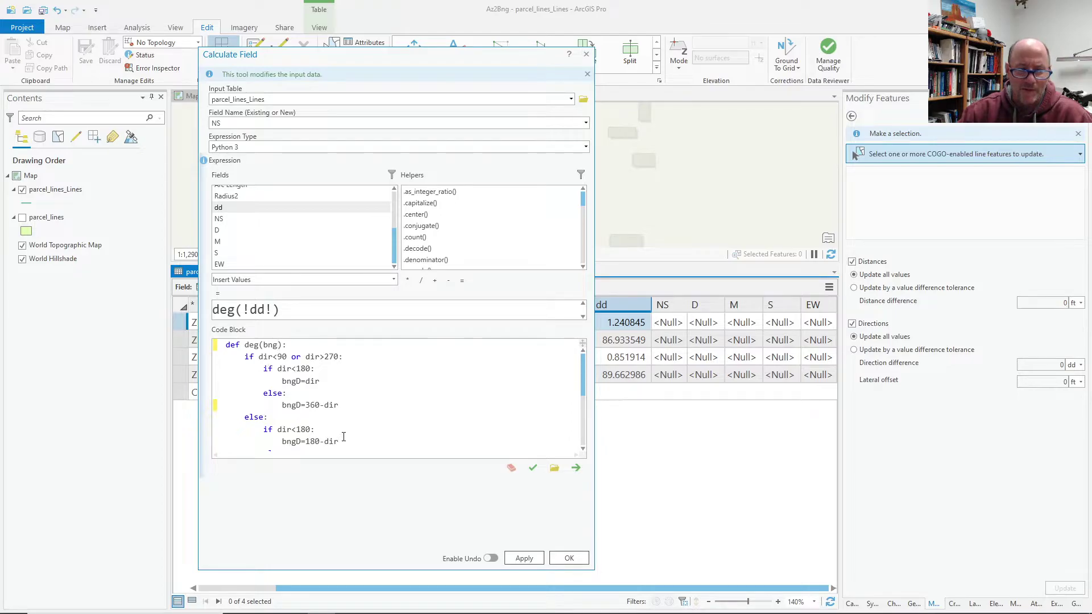
Step: Delete the old body of the deg function, keeping only the definition line and the first if keyword
scroll(343, 438, "down", 3)
scroll(306, 384, "up", 2)
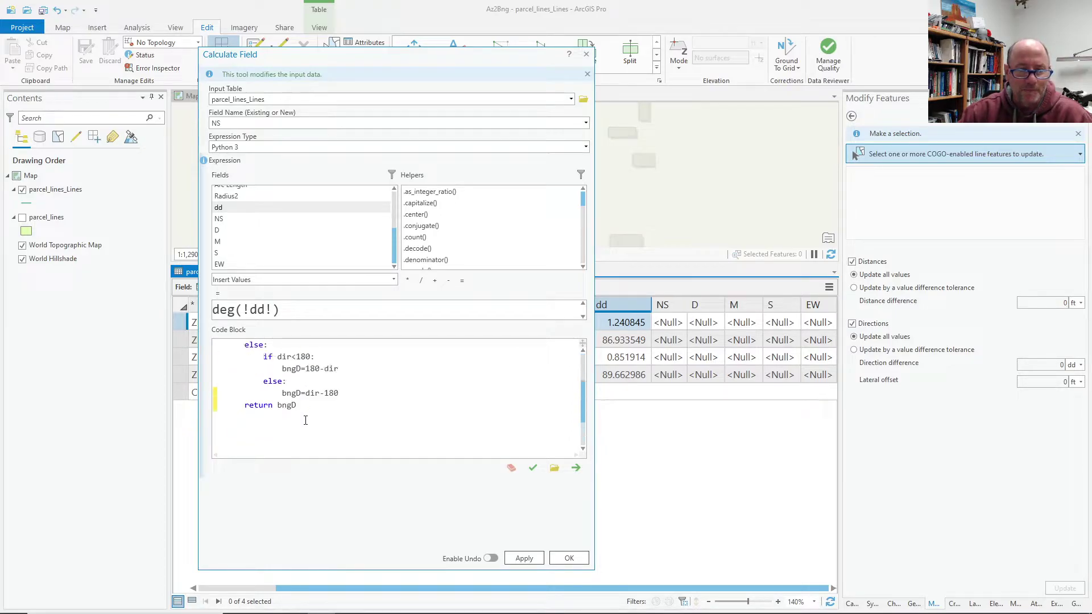
left_click_drag(239, 387, 259, 356)
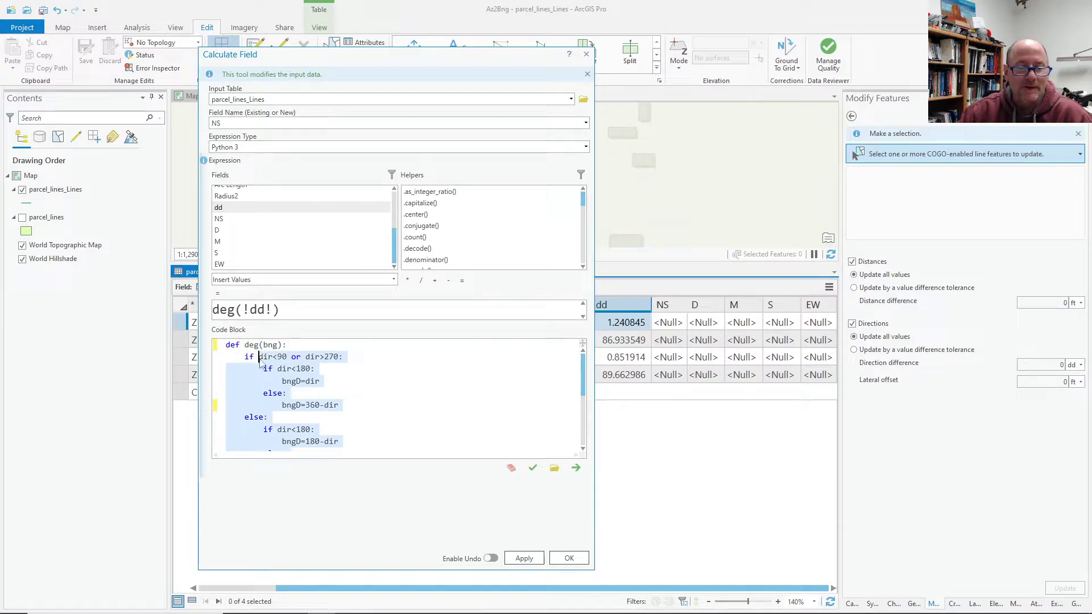
key("BackSpace")
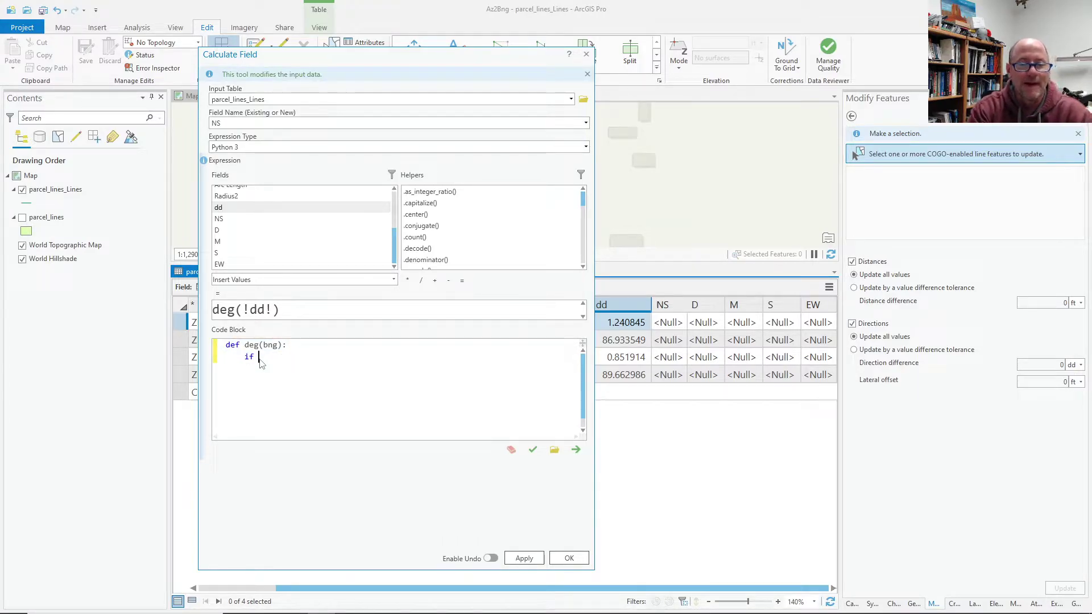
Step: Complete the if line of the deg function with the condition bng>270 or bng<90:
type("ng")
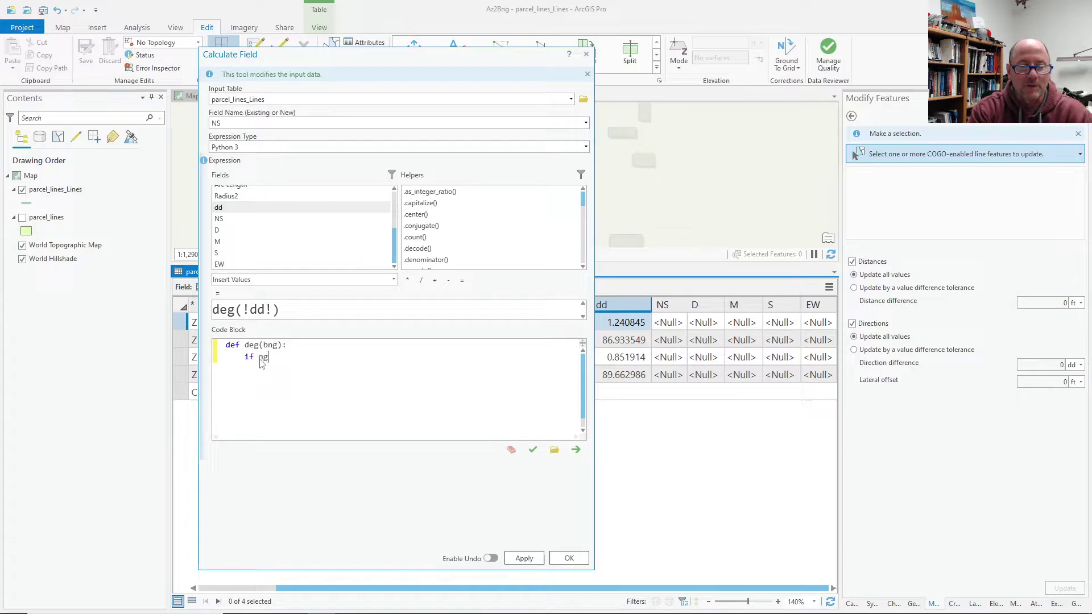
key("BackSpace")
key("BackSpace")
type("bng")
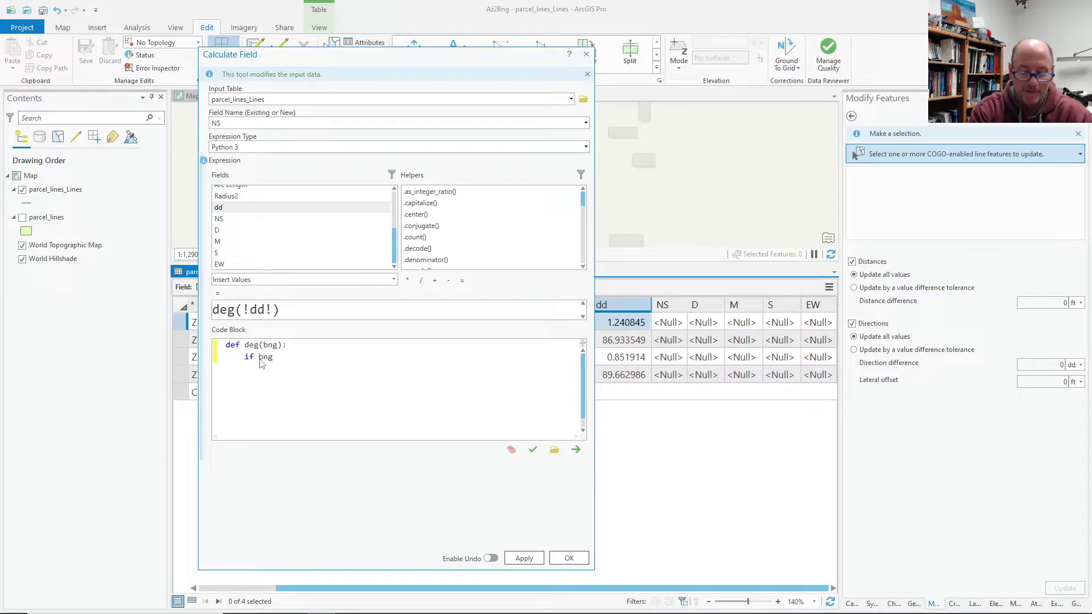
type("287")
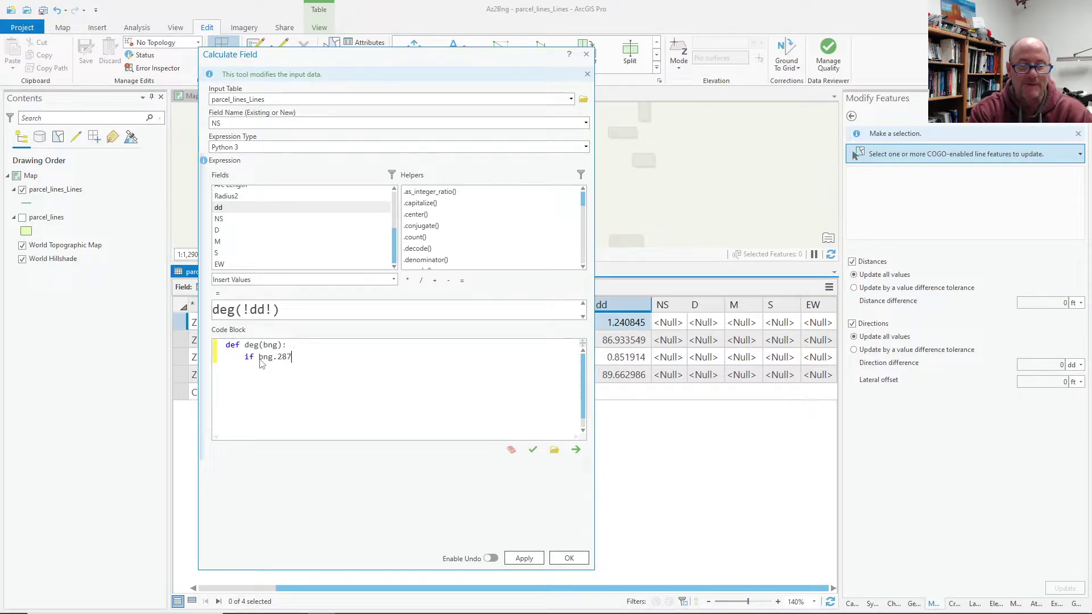
key("BackSpace")
key("BackSpace")
key("BackSpace")
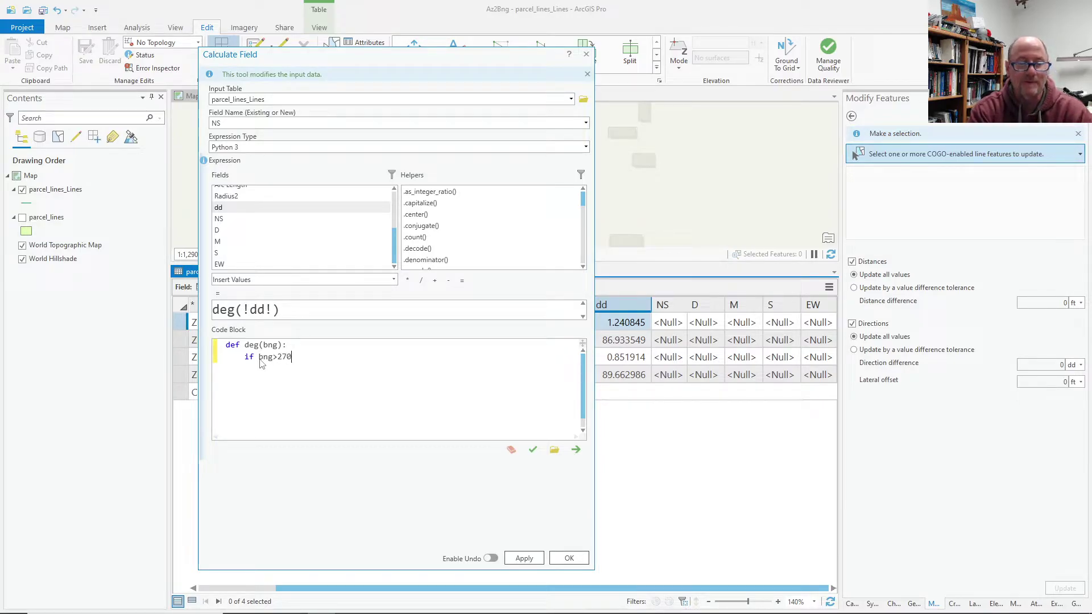
type("or")
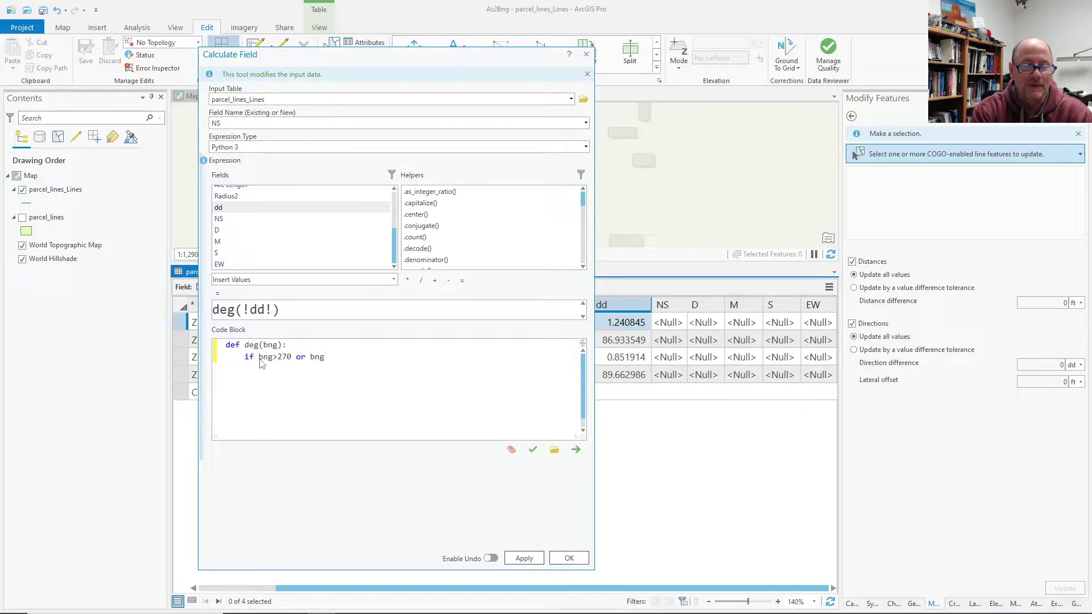
type("bng<")
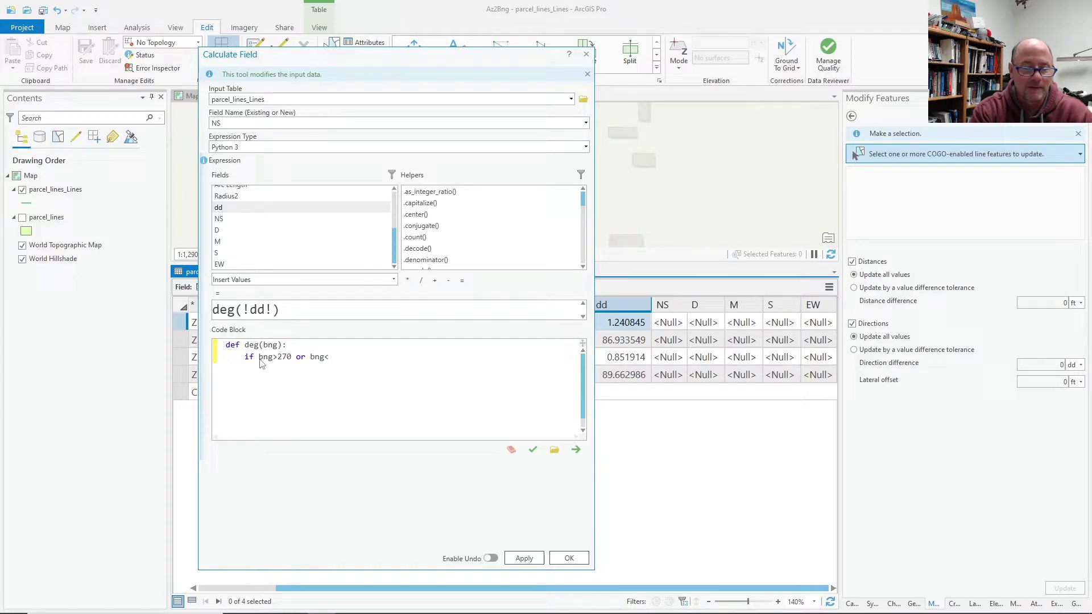
type("90")
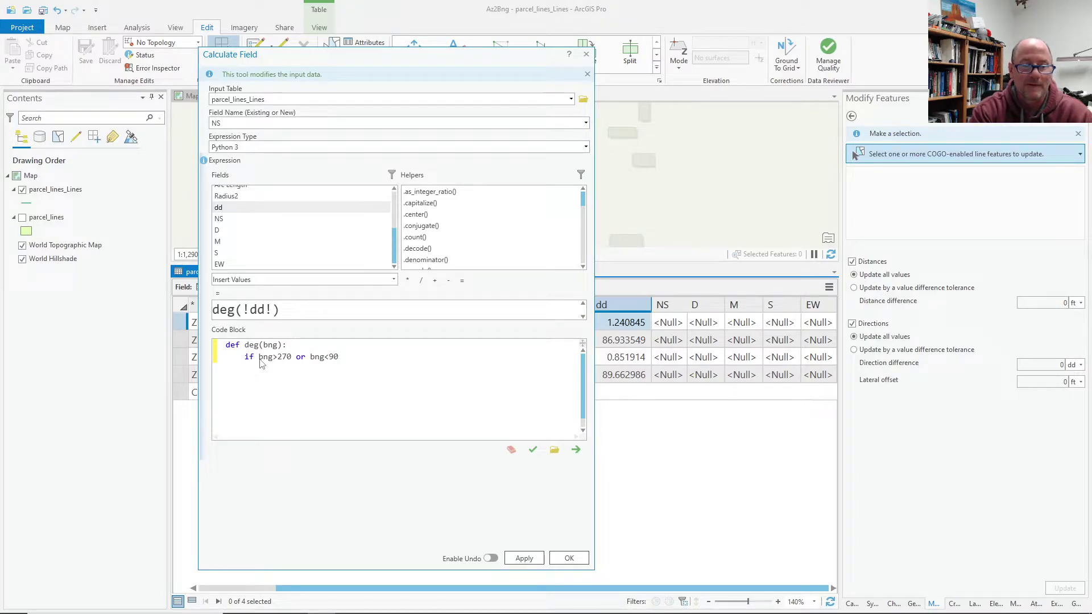
type(":")
Step: Make the function return "N" under the condition and "S" in an else branch, and validate the expression
key("Return")
type("return")
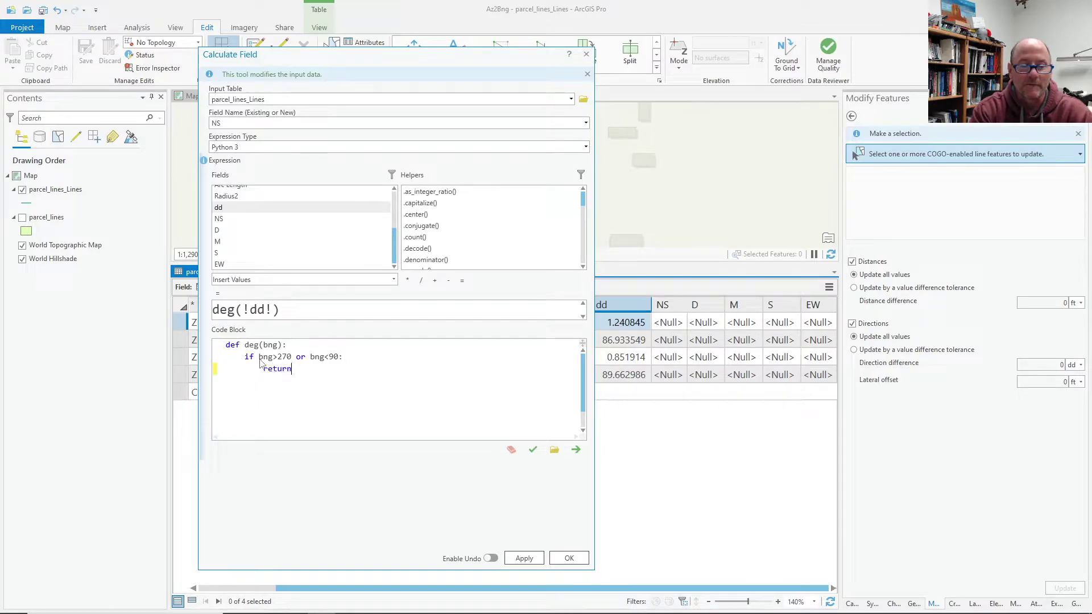
type(" \"N\"")
key("Return")
type("else:")
key("Return")
type("return \"S\"")
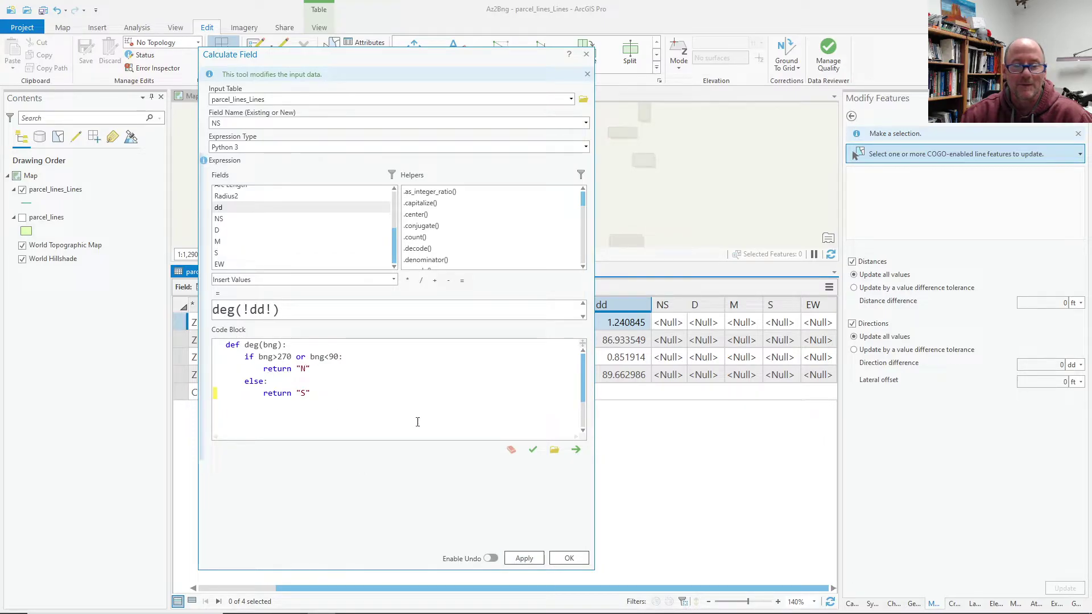
left_click(532, 450)
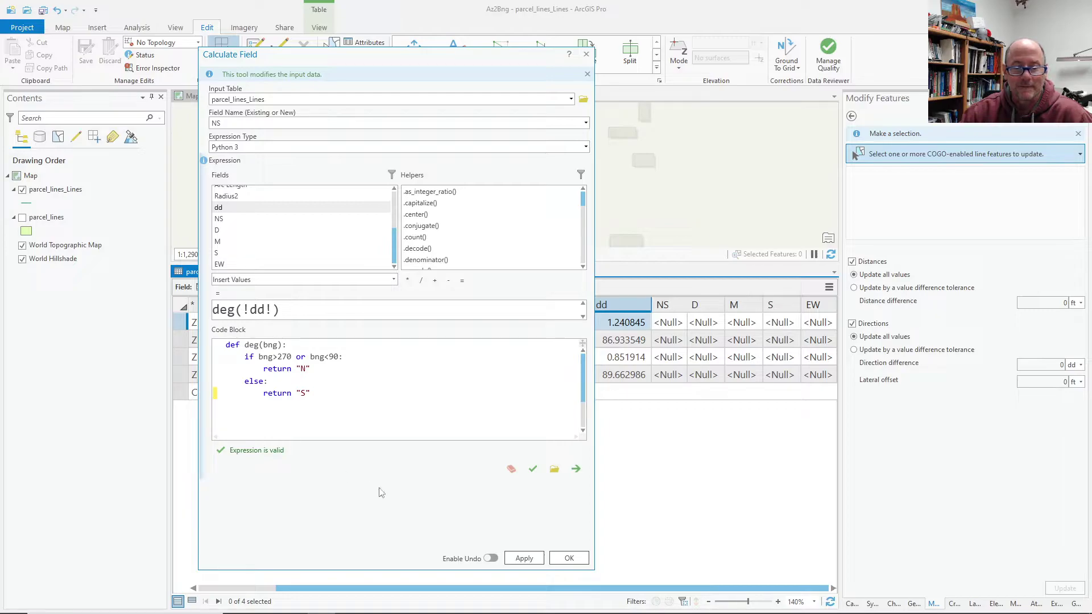
Step: Apply the NS calculation, change the deg function's argument in the expression from dd to the Direction field, and apply it again
left_click(522, 560)
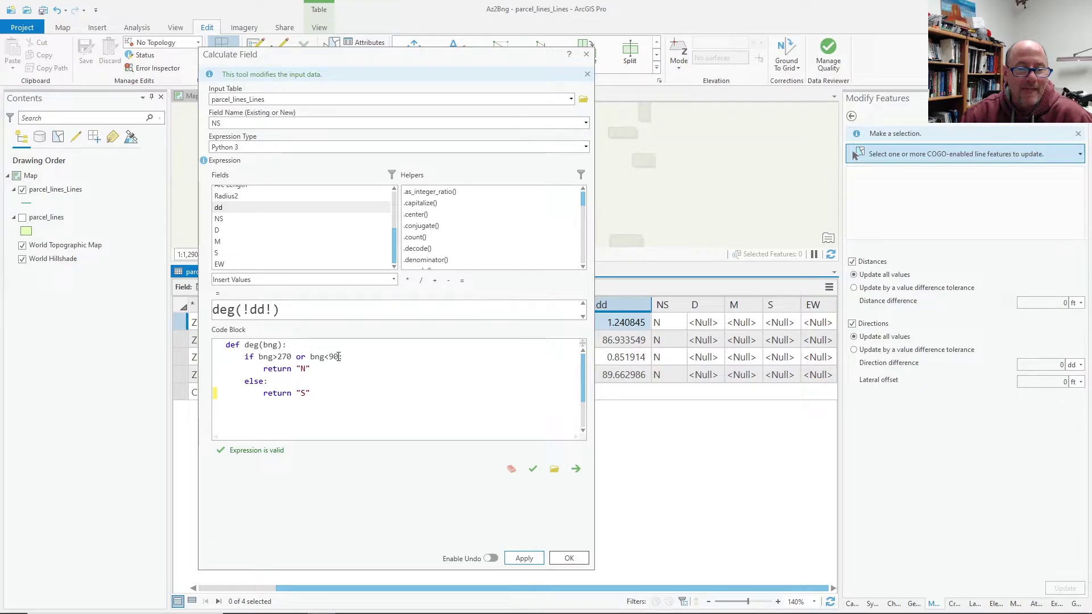
left_click(1001, 436)
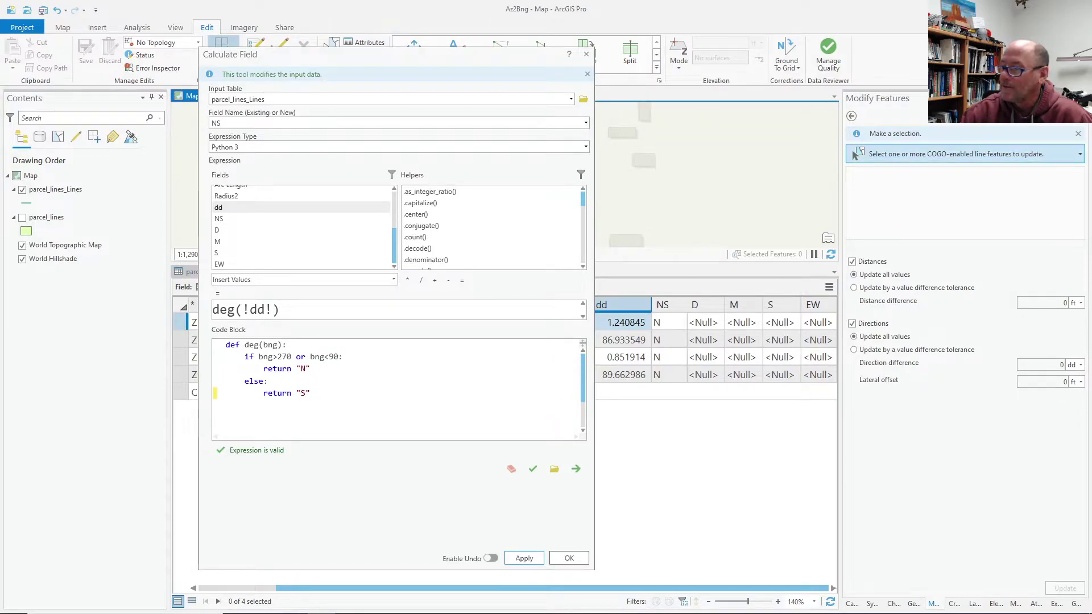
left_click_drag(272, 310, 242, 310)
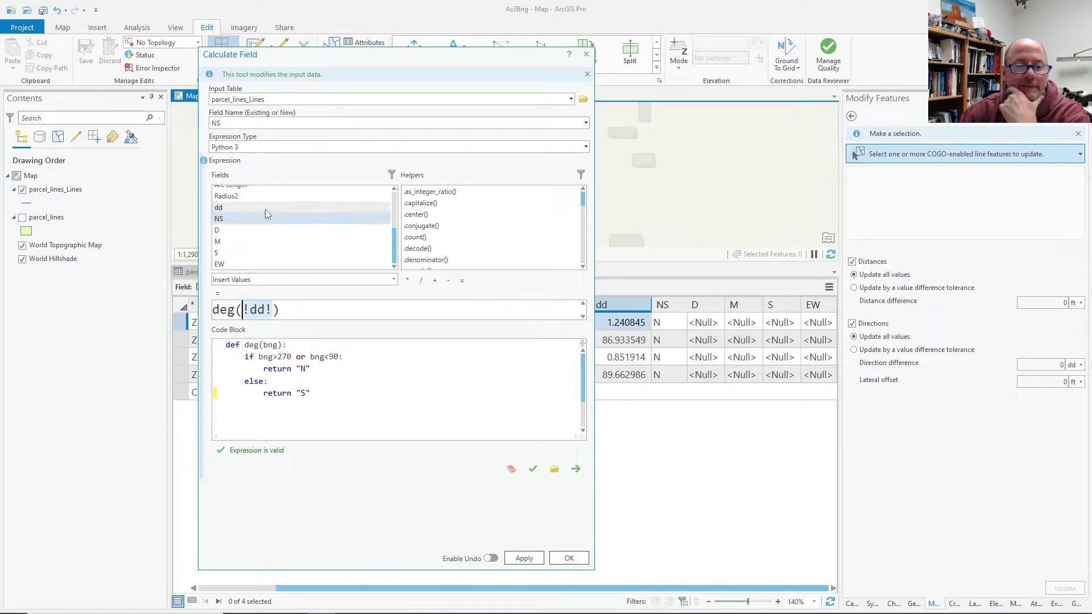
scroll(273, 239, "up", 1)
scroll(272, 239, "up", 1)
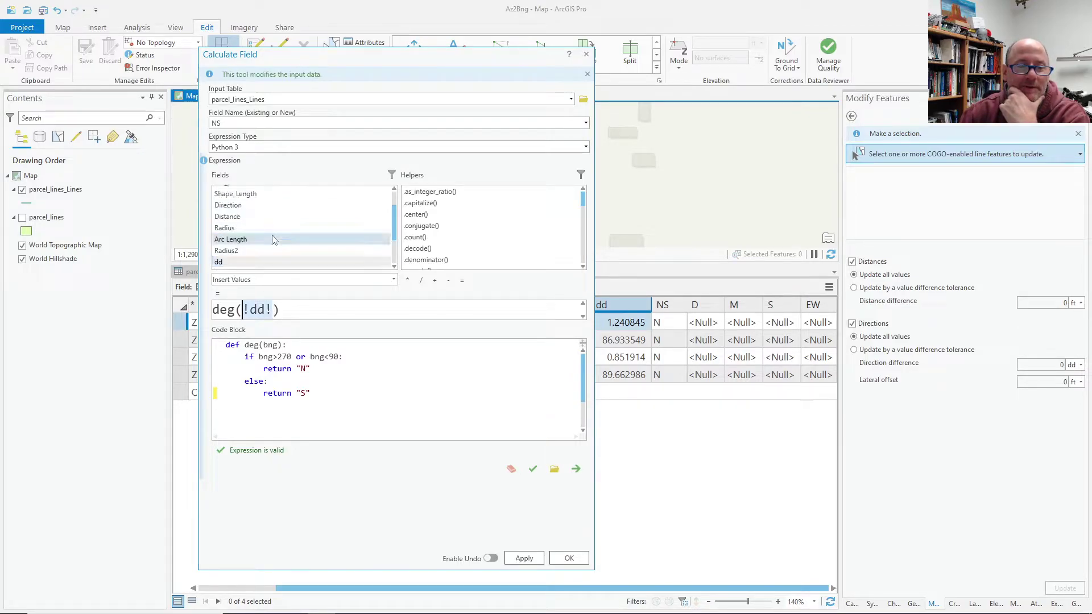
double_click(236, 206)
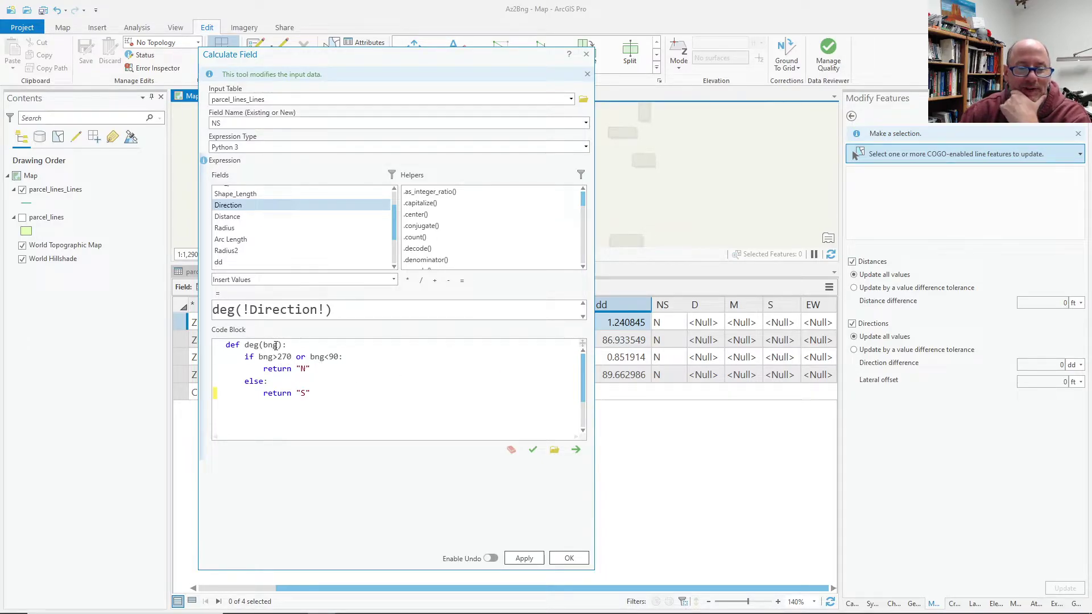
left_click_drag(279, 344, 263, 345)
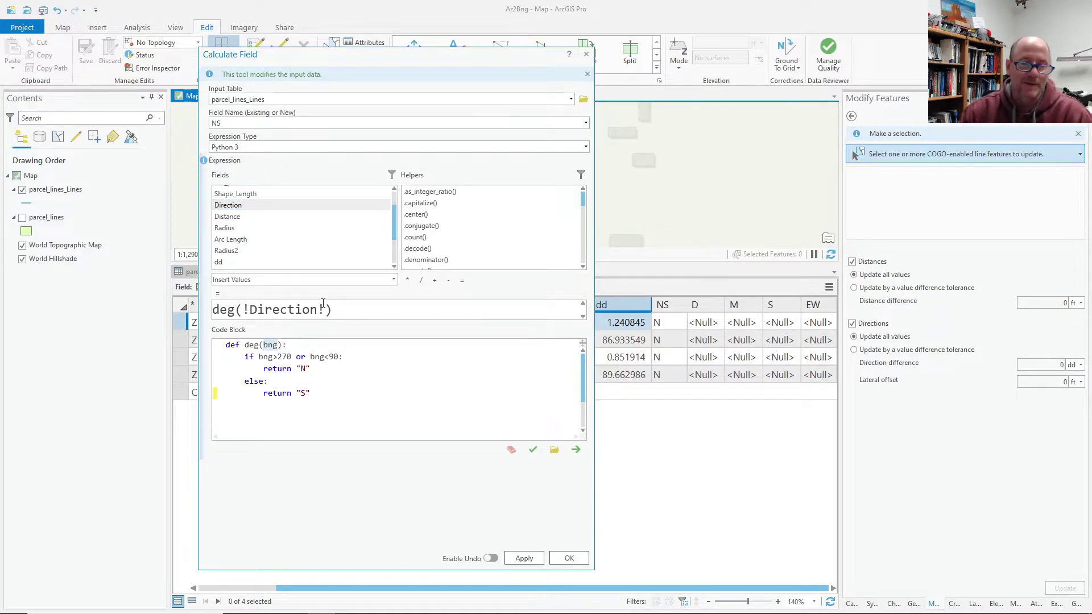
left_click(524, 558)
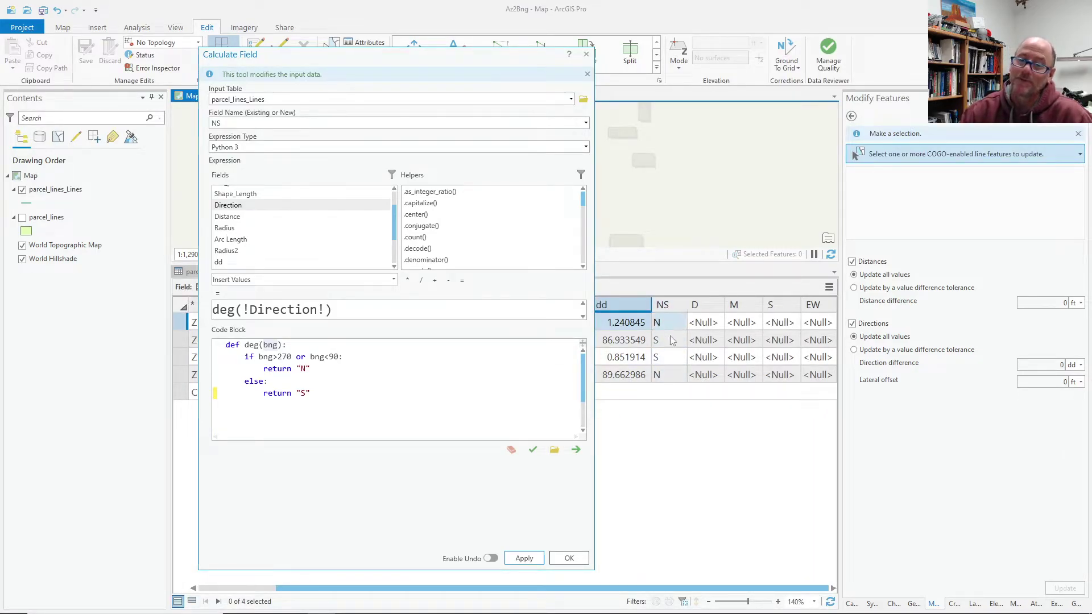
Step: Choose D as the field to calculate and rename the function called in the expression to ns
mouse_move(493, 64)
left_mouse_down()
mouse_move(418, 62)
mouse_move(437, 356)
mouse_move(635, 351)
mouse_move(618, 346)
mouse_move(616, 377)
mouse_move(629, 376)
mouse_move(622, 358)
mouse_move(620, 398)
mouse_move(515, 128)
mouse_move(453, 59)
mouse_move(494, 69)
left_mouse_up()
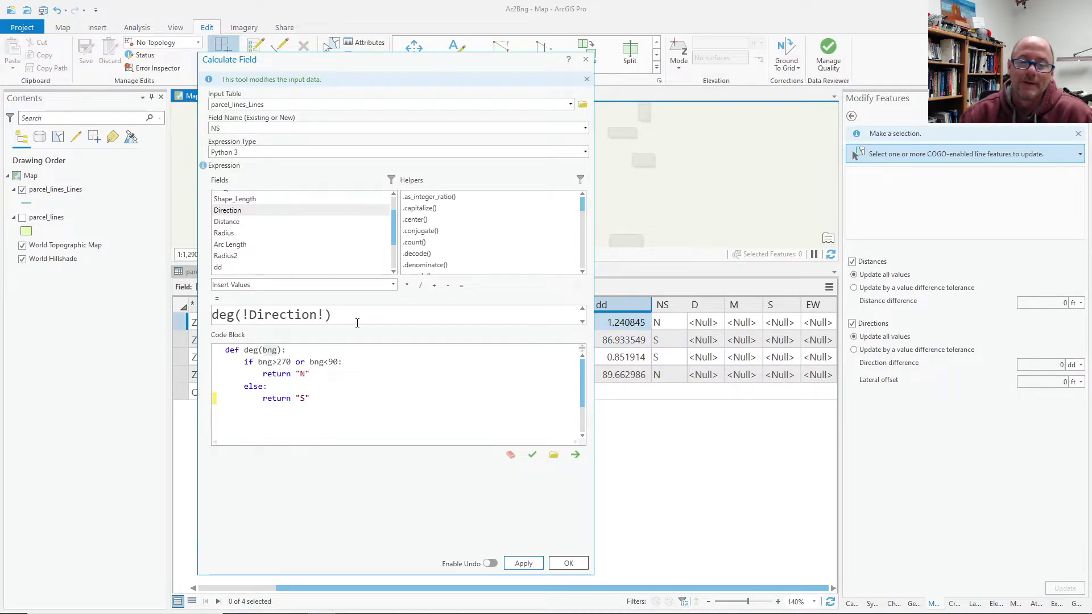
left_click(585, 128)
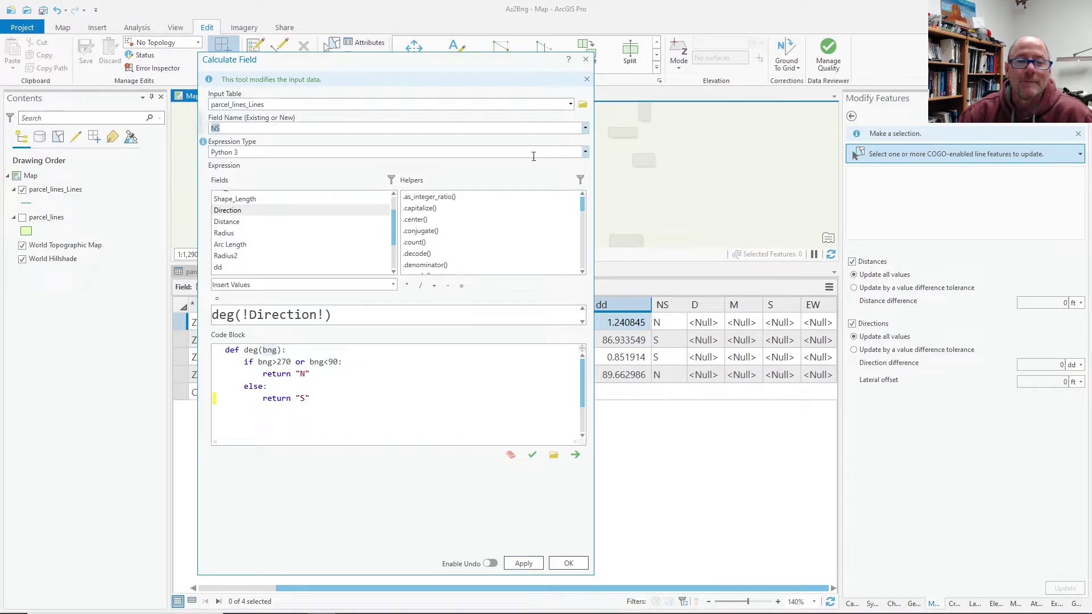
left_click(586, 128)
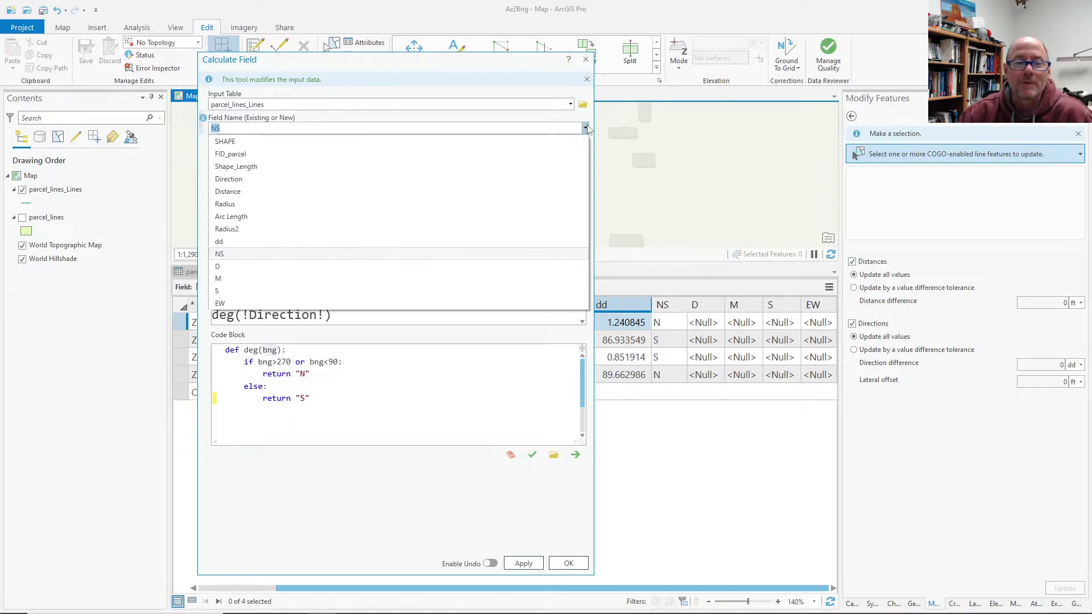
left_click(236, 269)
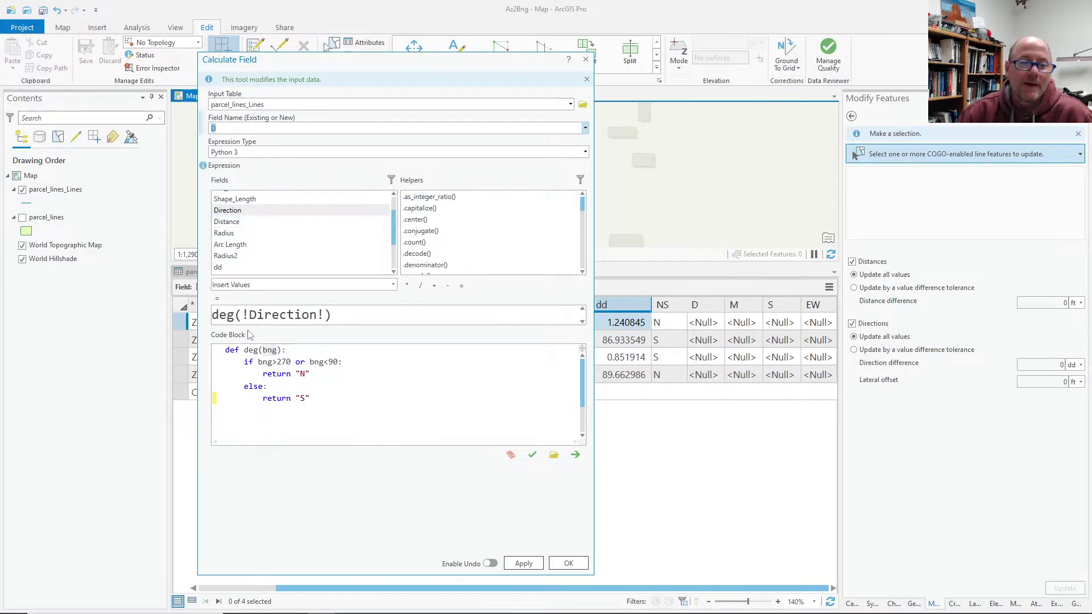
double_click(227, 315)
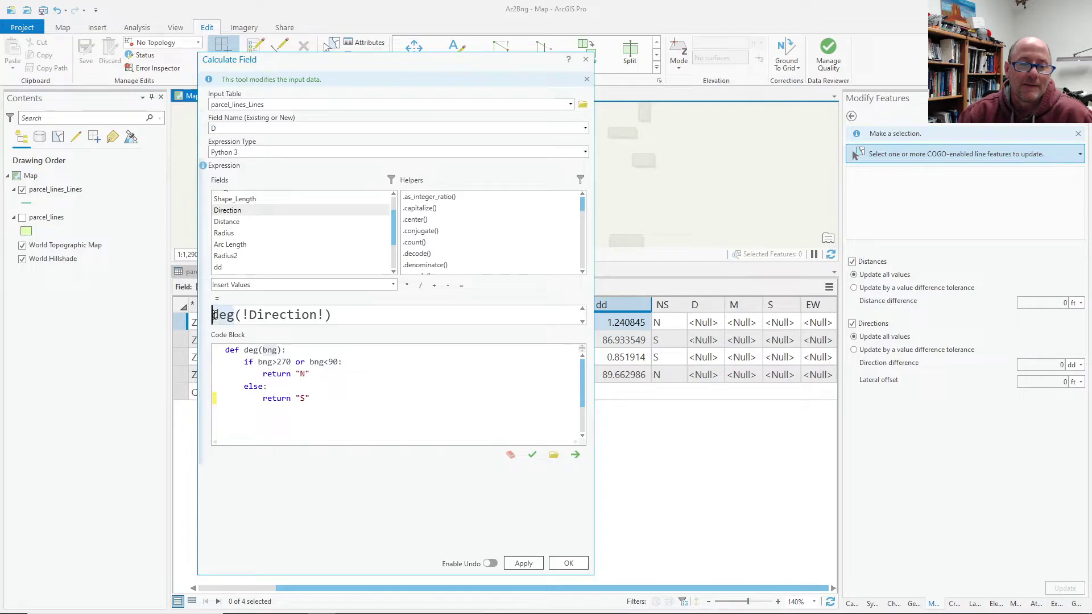
left_click(280, 214)
type("ns")
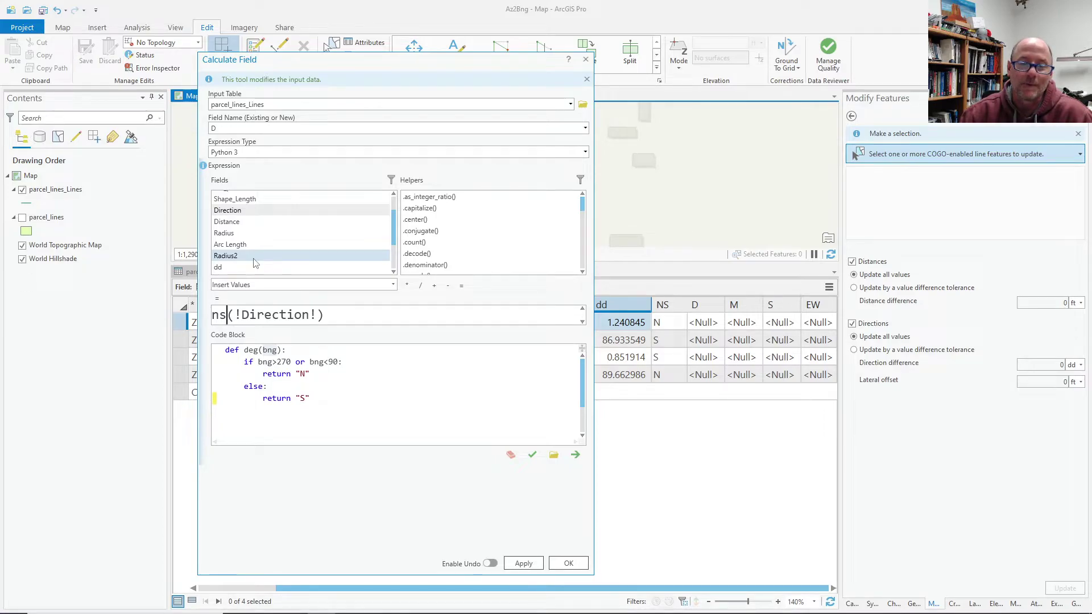
Step: Replace the Direction argument with the dd field so the expression reads ns(!dd!)
scroll(292, 251, "down", 1)
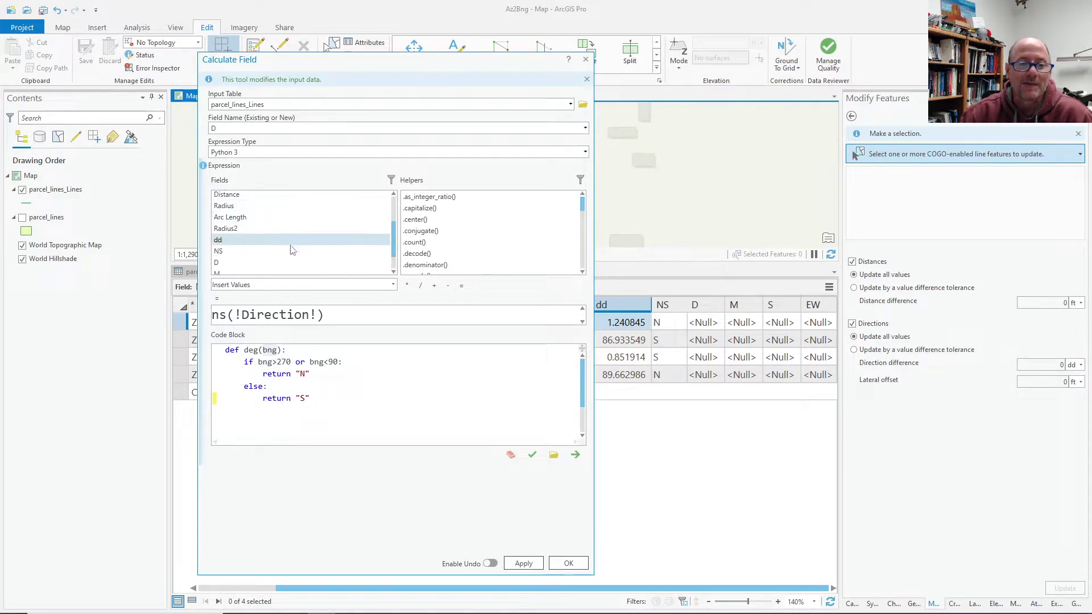
double_click(240, 240)
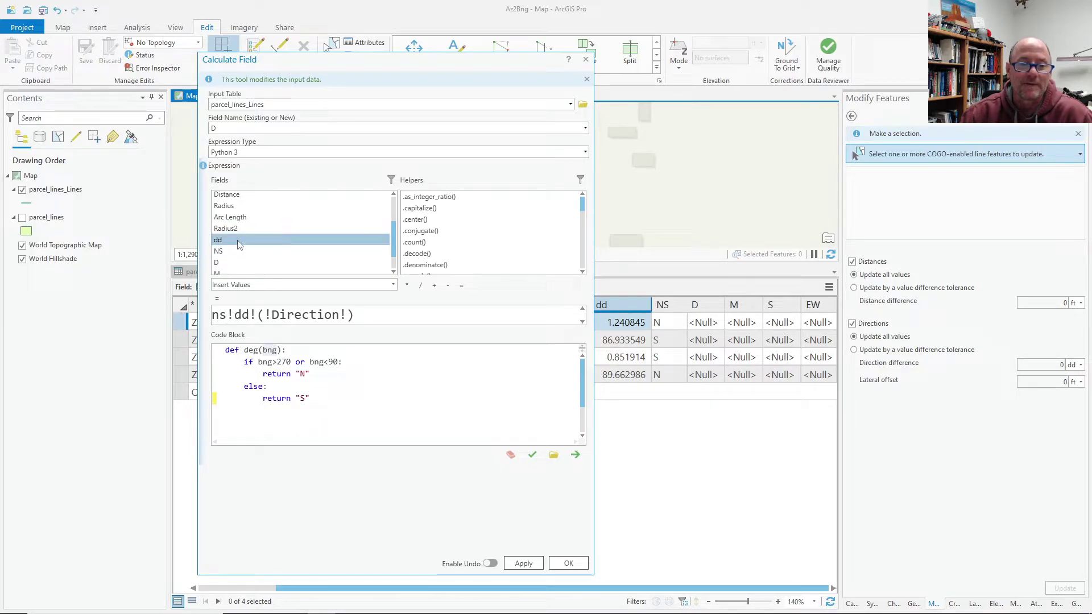
left_click(228, 315)
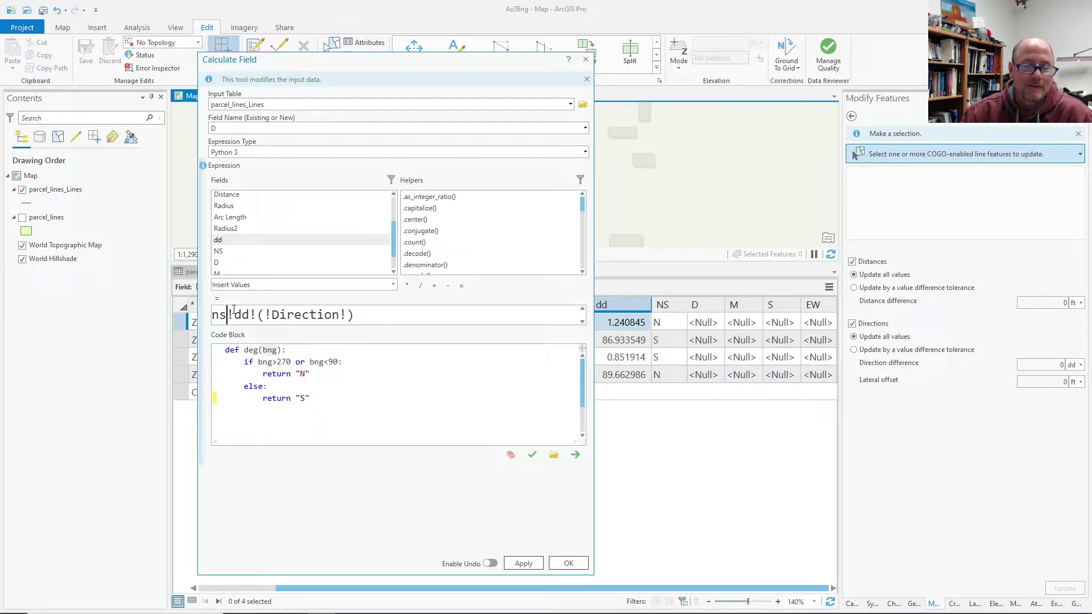
type("(")
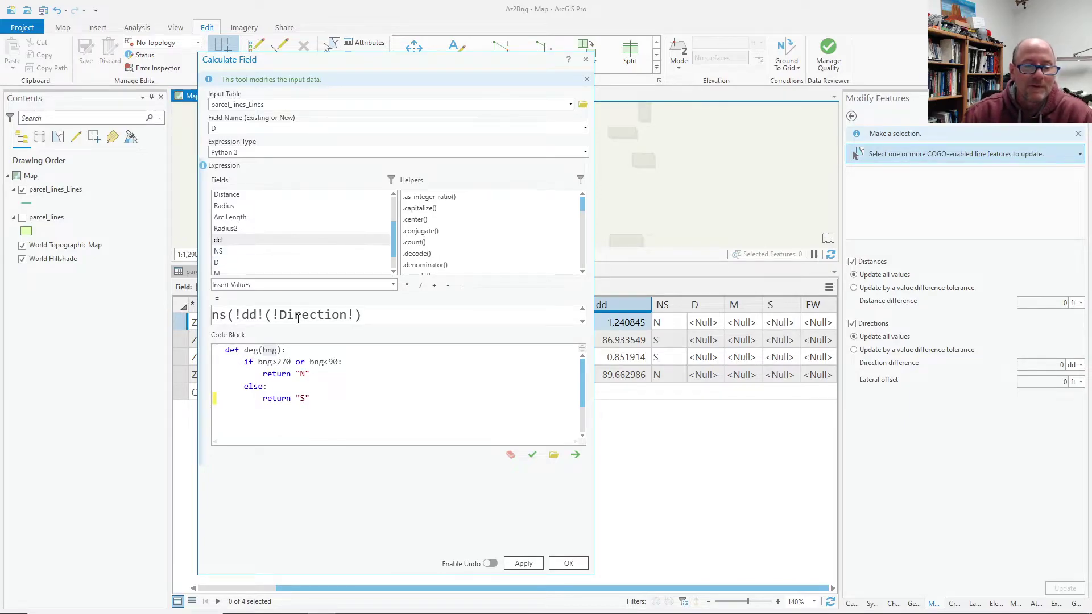
left_click_drag(352, 316, 264, 316)
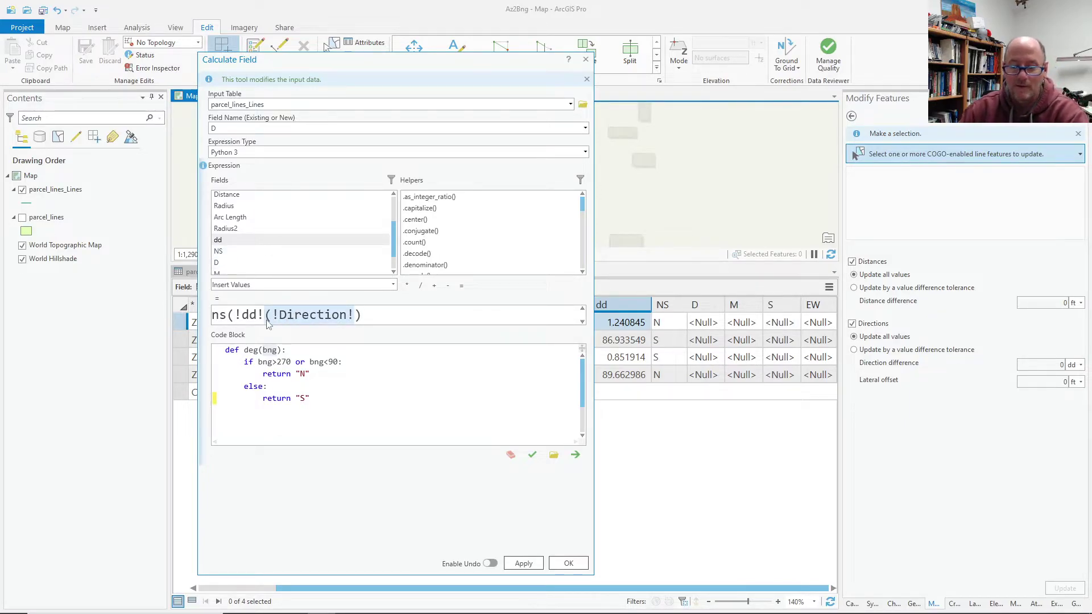
key("BackSpace")
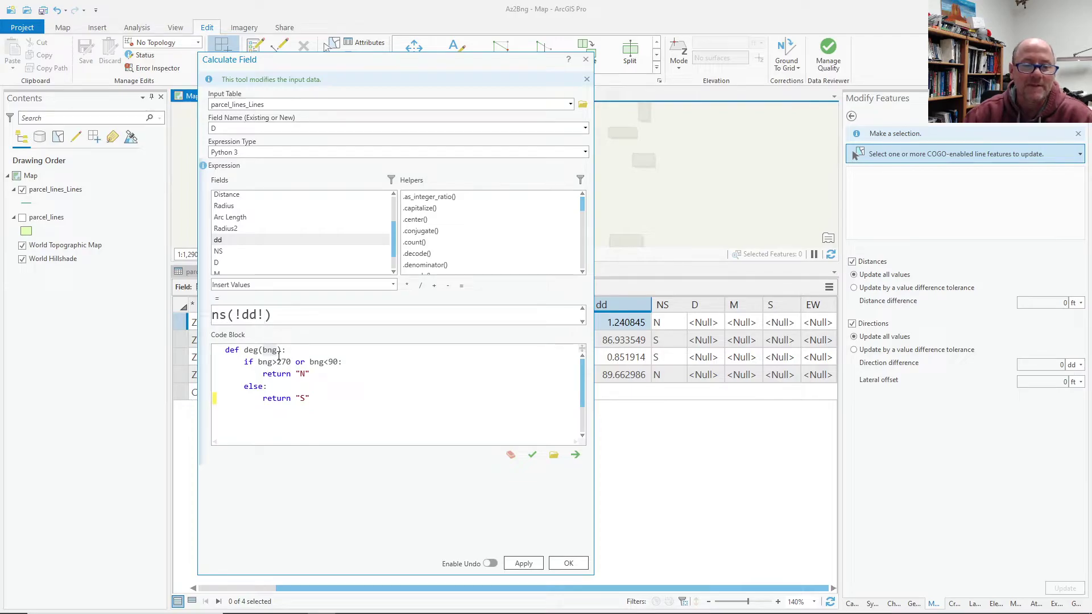
Step: Change the code block's definition line to def ns(dd):
double_click(250, 350)
type("ns")
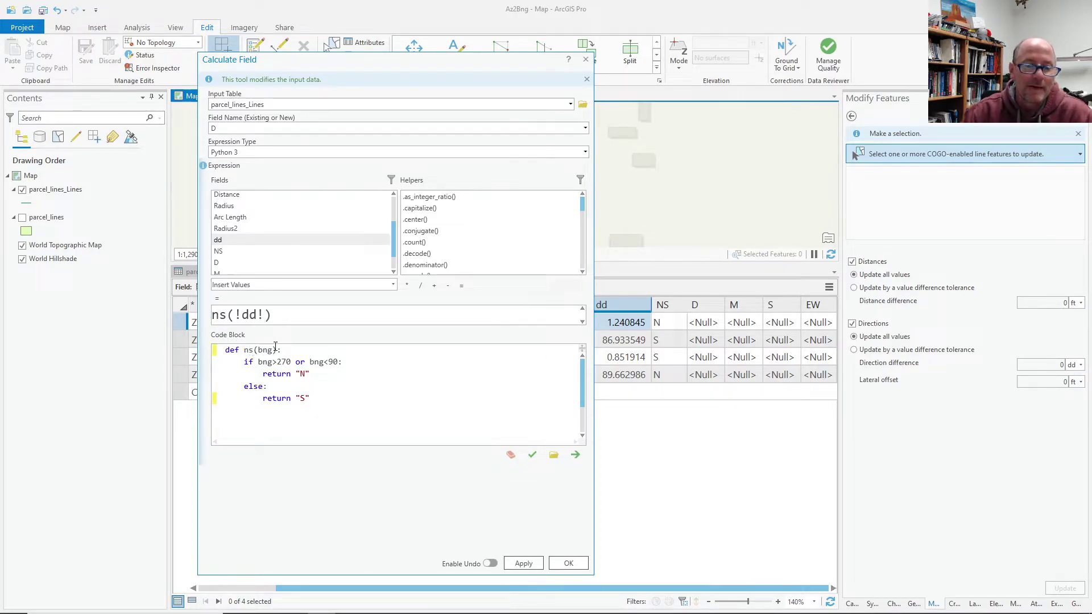
left_click_drag(273, 350, 257, 351)
type("dd")
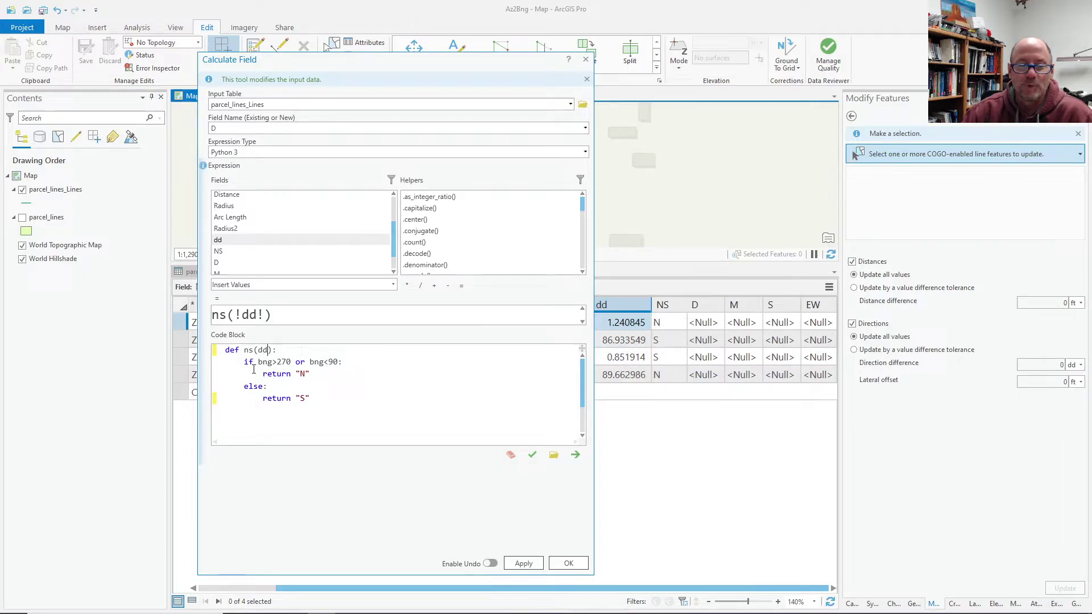
Step: Replace the if/else body of the ns function with the line bigD=math.trunc(dd)
left_click_drag(244, 362, 314, 403)
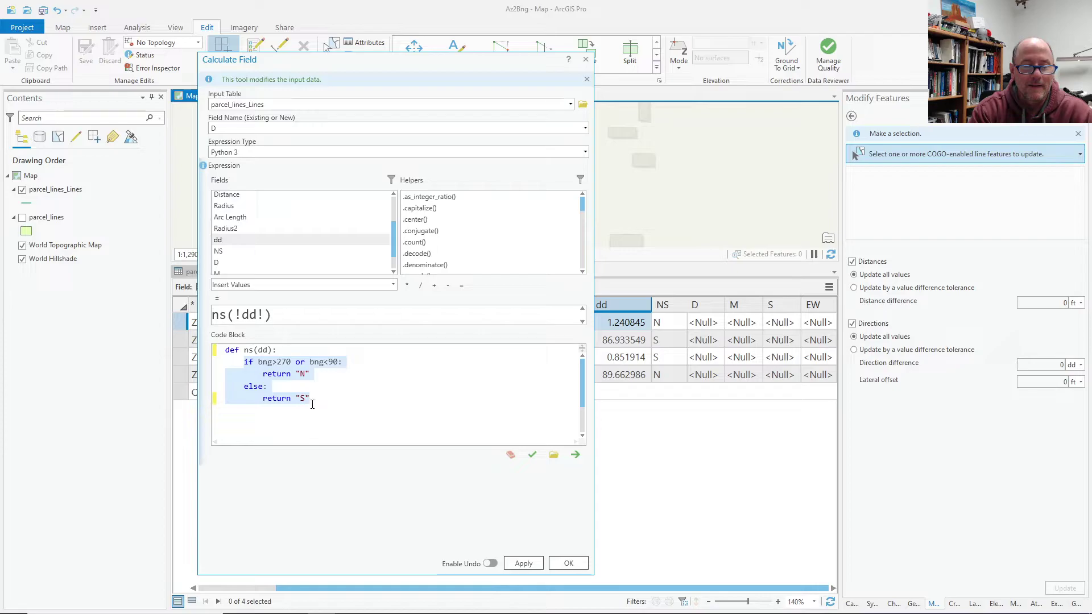
type("eturn")
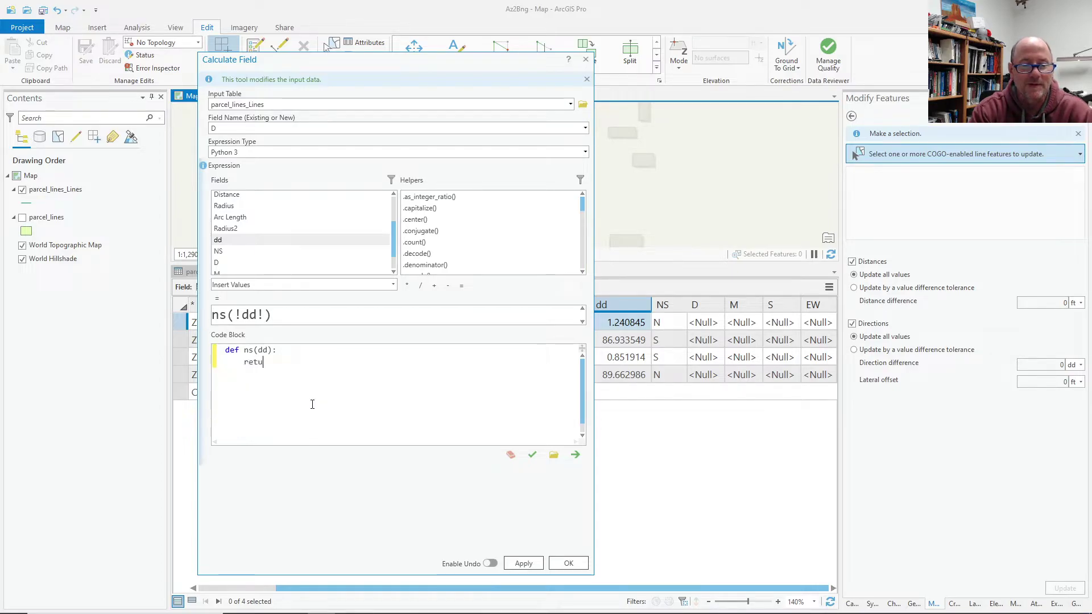
key("BackSpace")
key("BackSpace")
key("BackSpace")
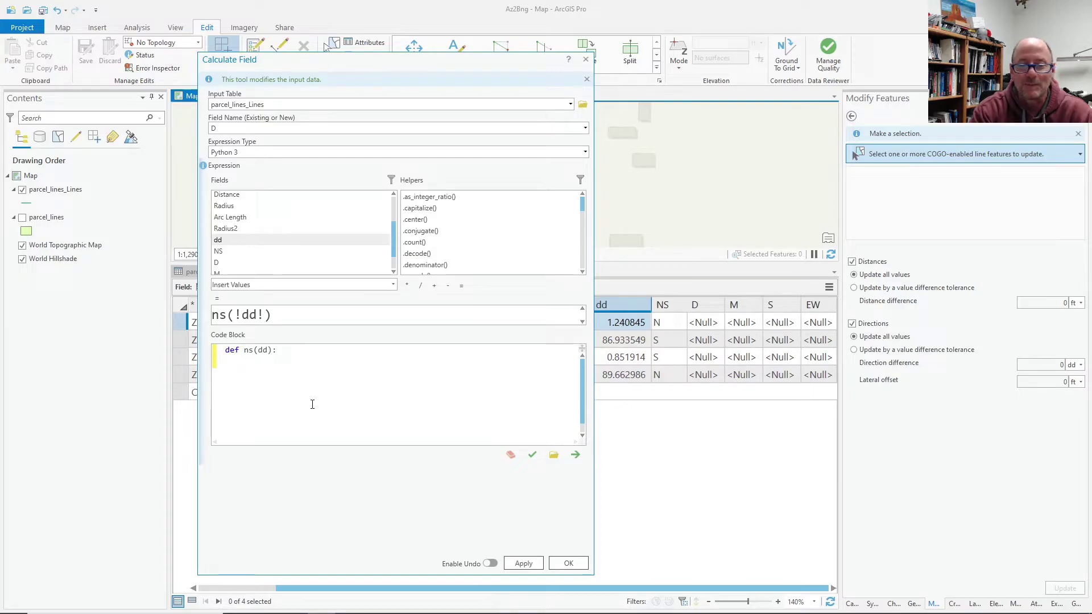
type("bigD=")
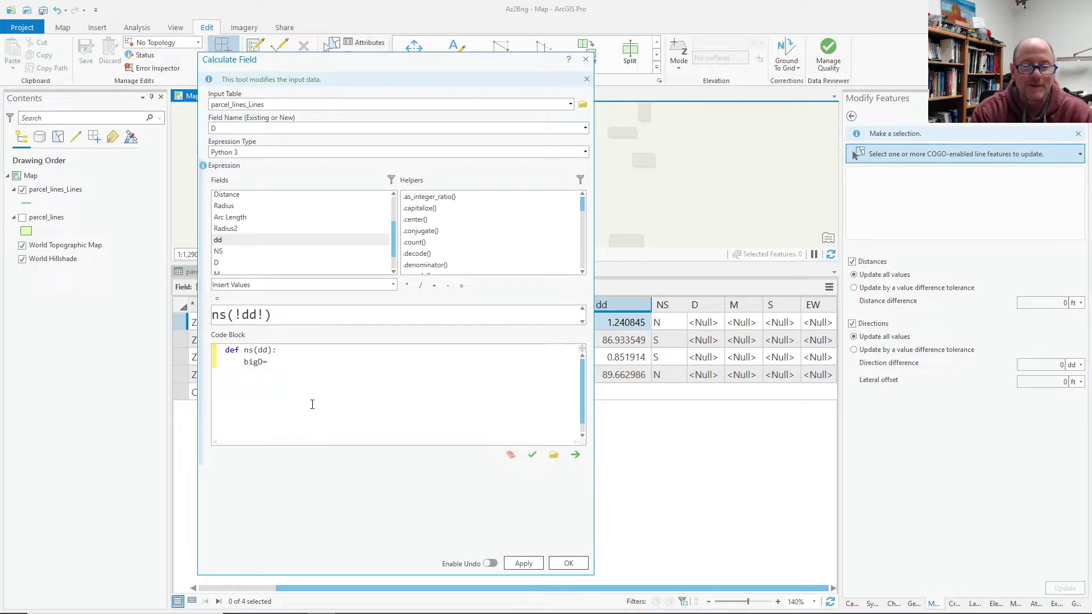
type("math.trunc")
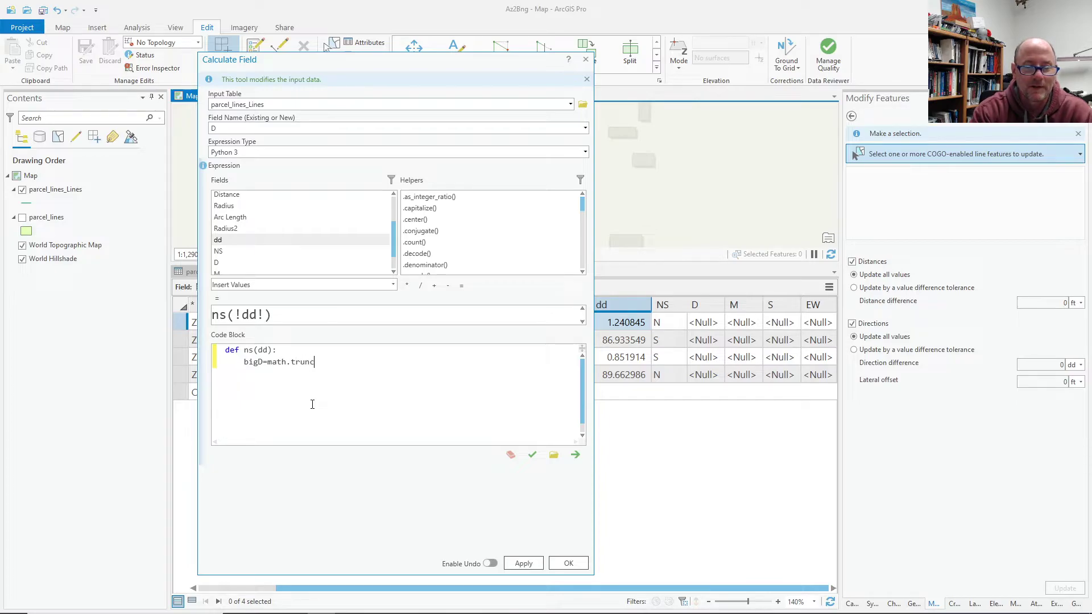
type("(dd")
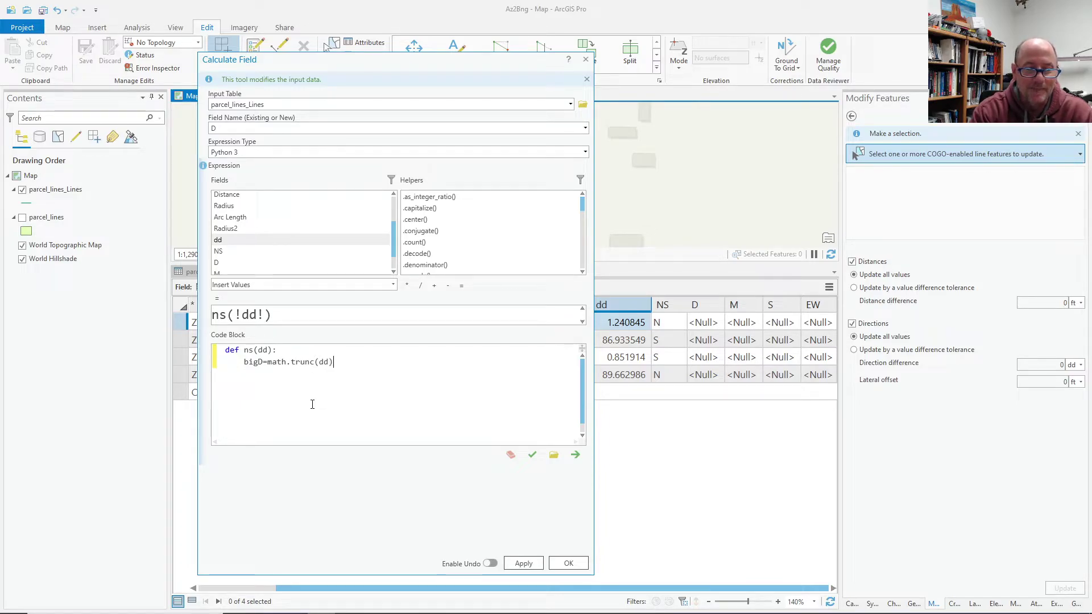
type(")")
Step: Make the ns function return bigD, then validate the expression and apply it to the D field
key("Return")
type("return bigD")
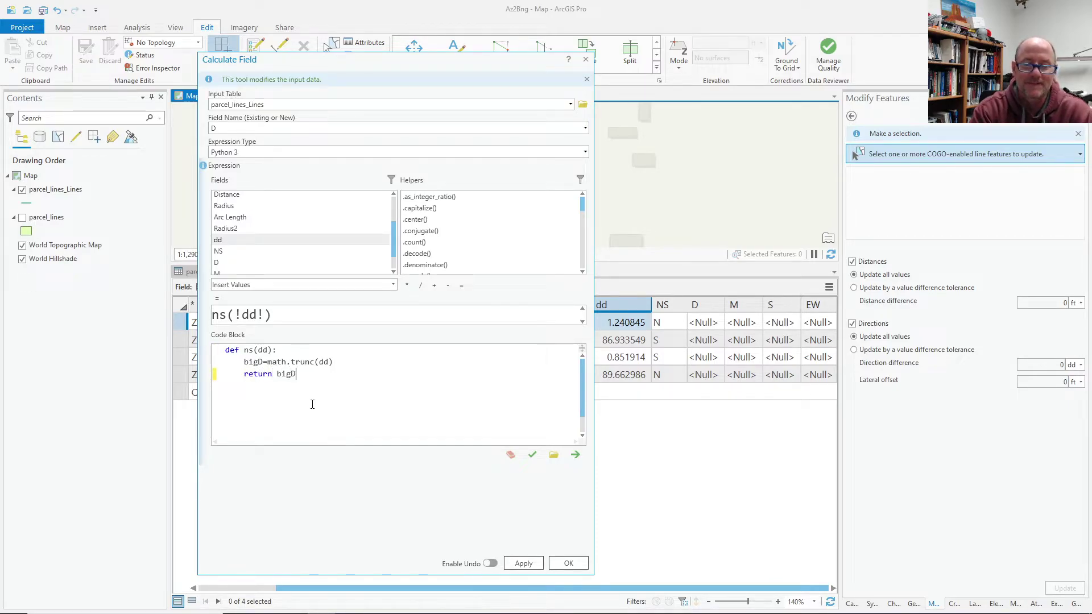
left_click(532, 455)
left_click(523, 563)
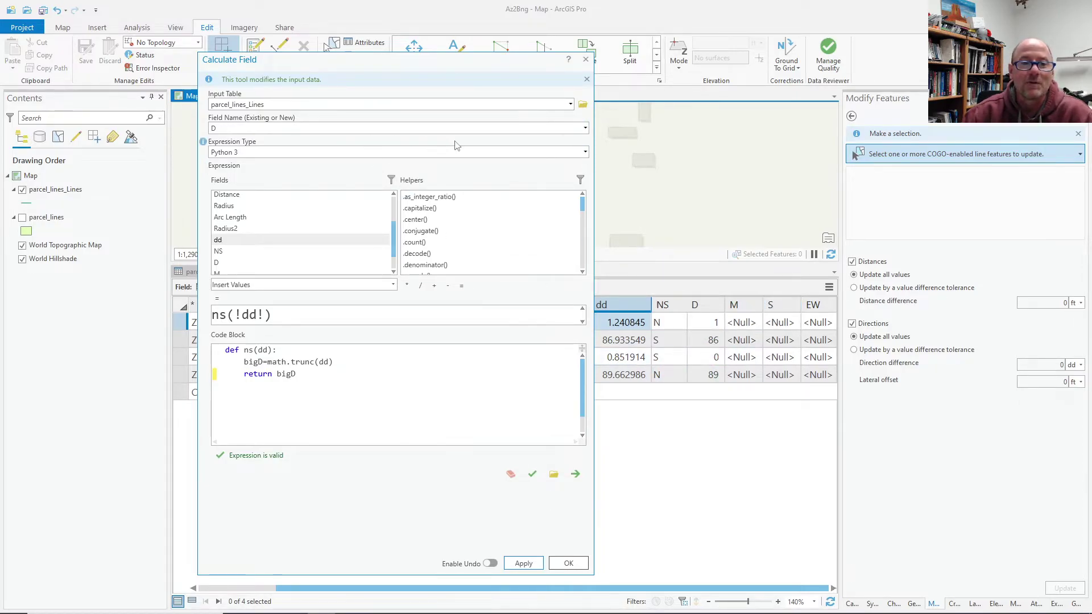
Step: Choose M as the field to calculate and change the expression to mins(!dd!,!D!)
left_click(586, 128)
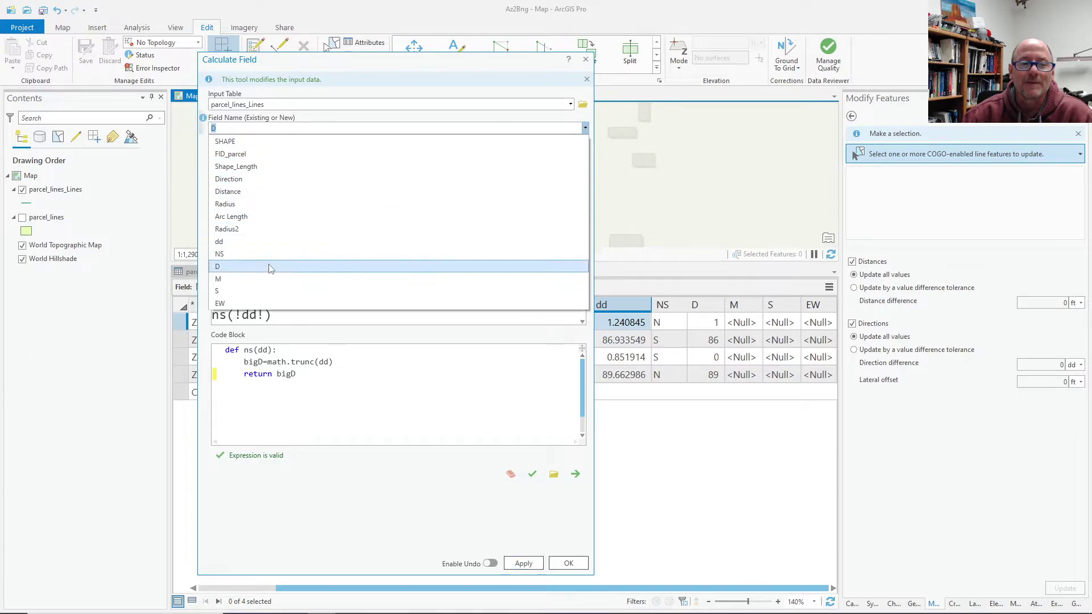
left_click(256, 279)
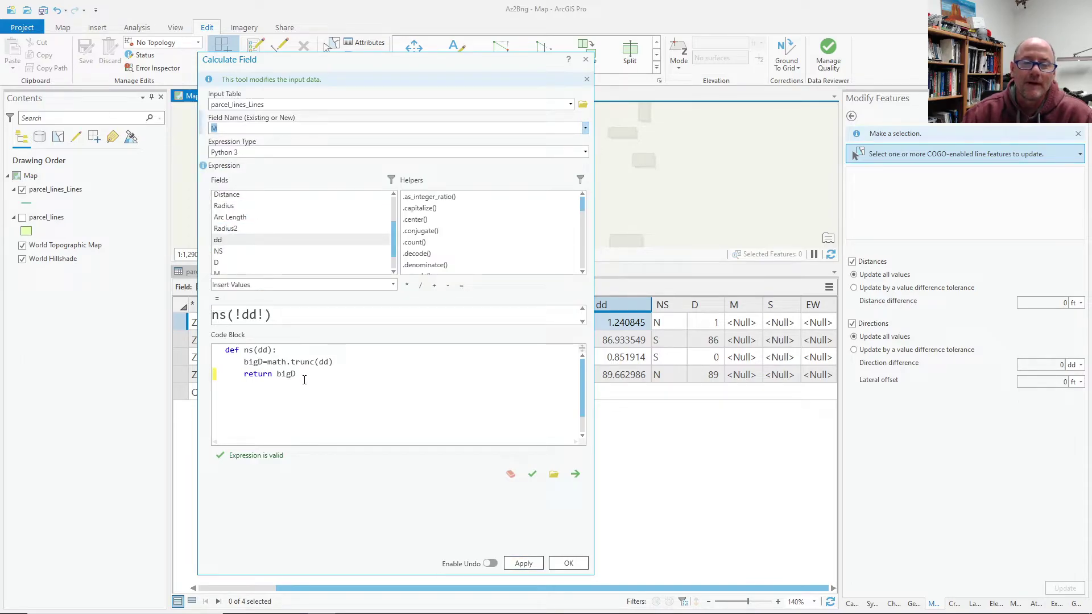
double_click(218, 315)
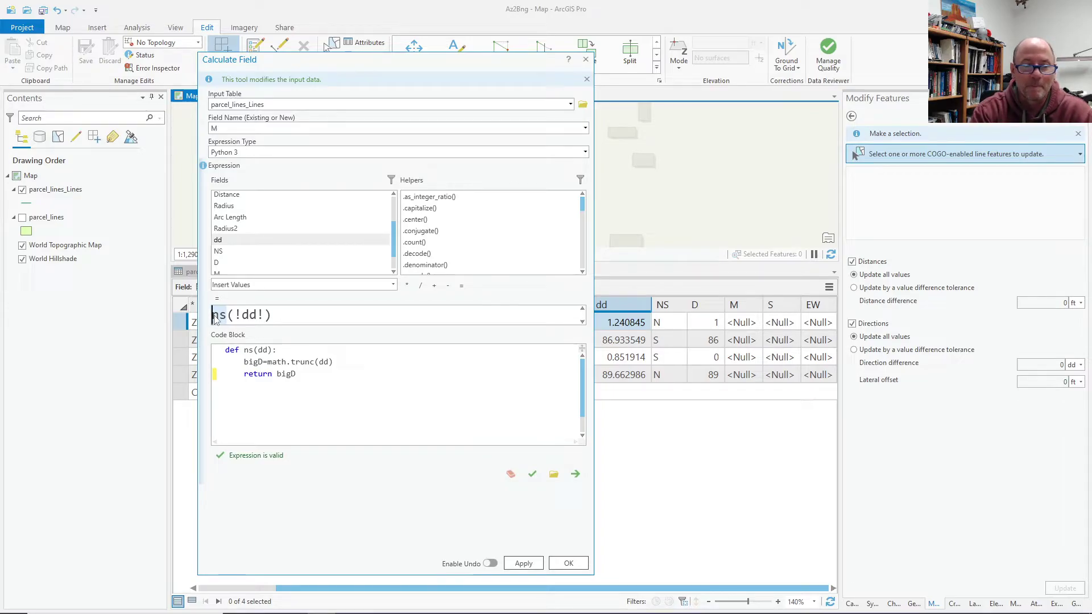
type("mins")
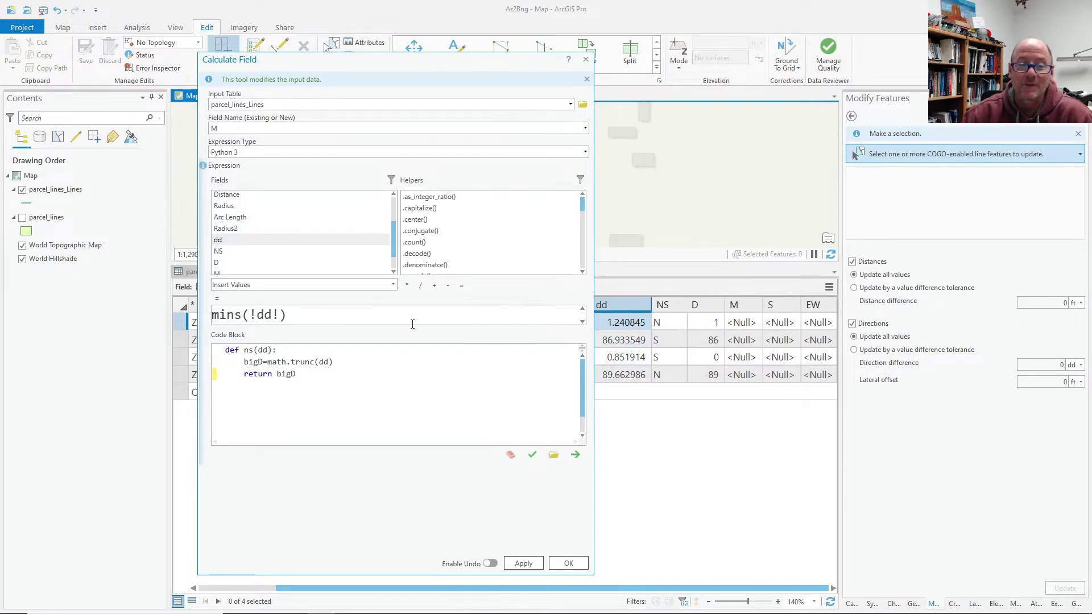
type(",")
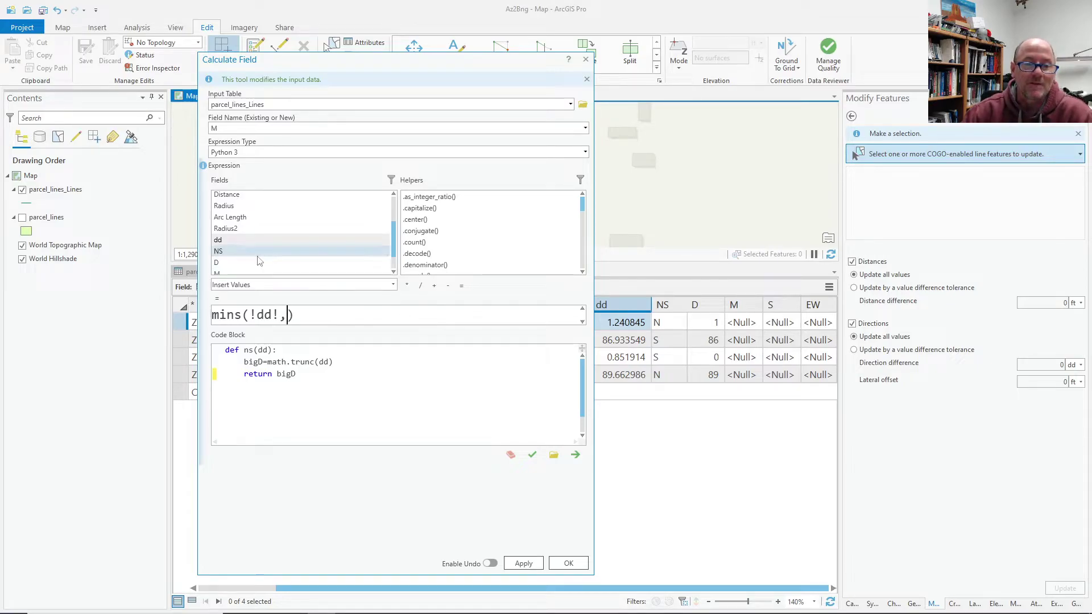
left_click(222, 265)
double_click(224, 265)
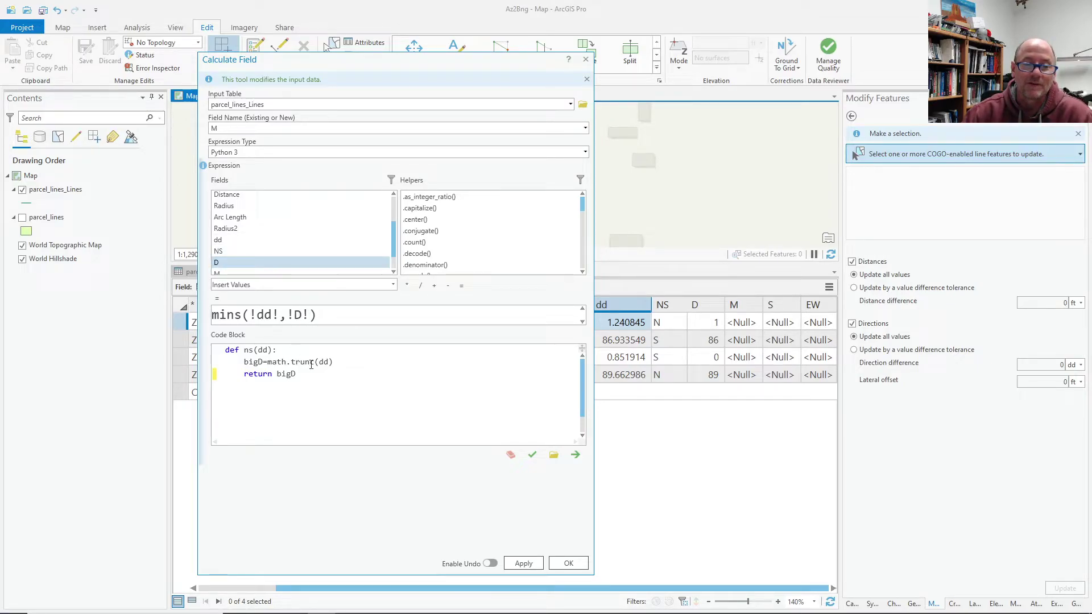
Step: Add D as a second parameter of the ns function and rename its bigD variable to bigM in the assignment line
left_click(270, 349)
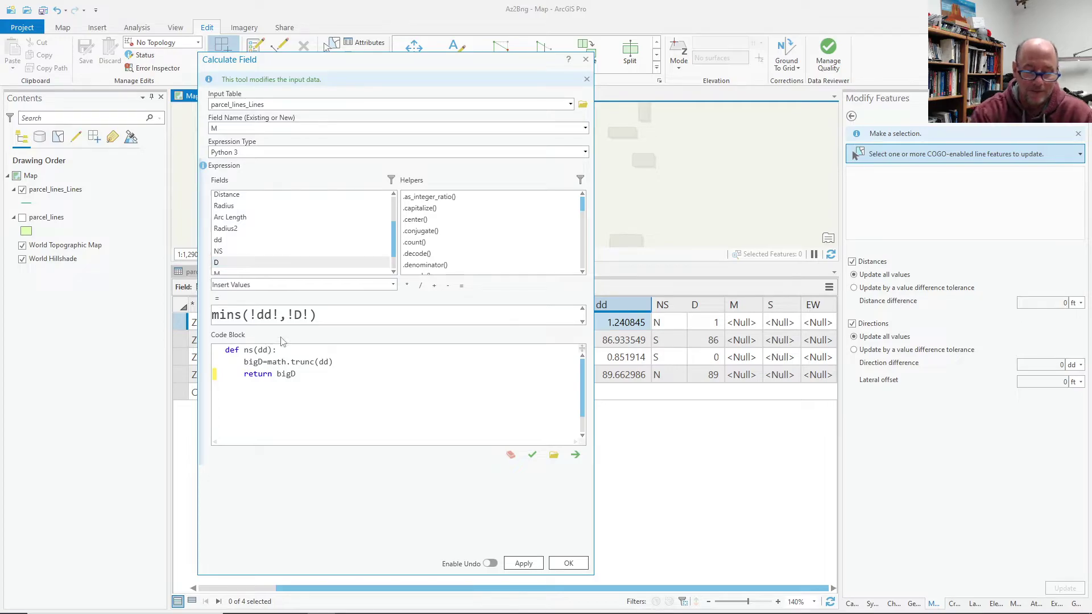
type(",D")
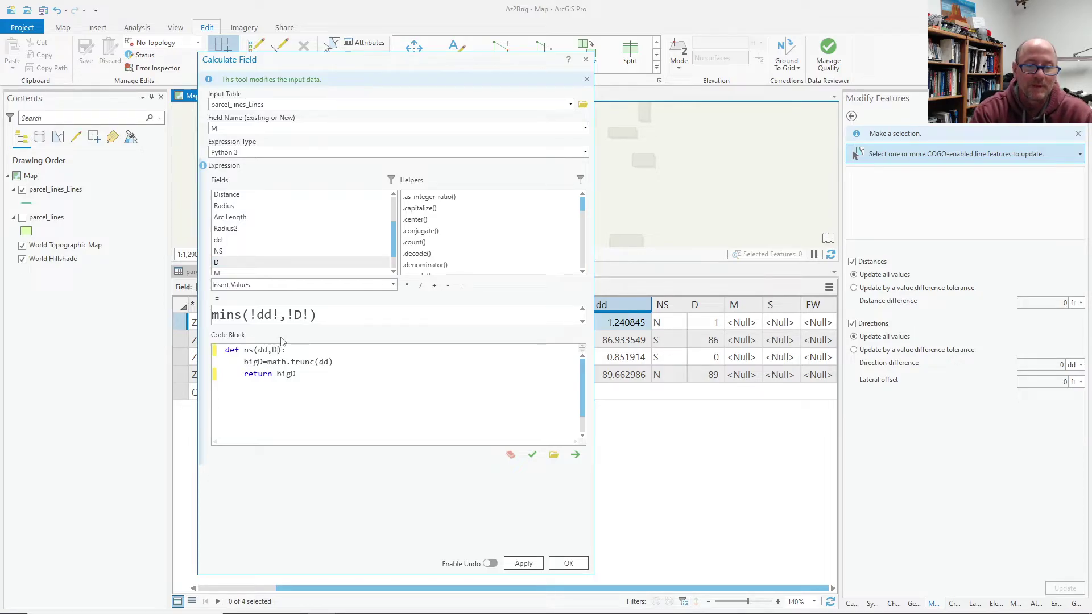
left_click_drag(264, 363, 243, 362)
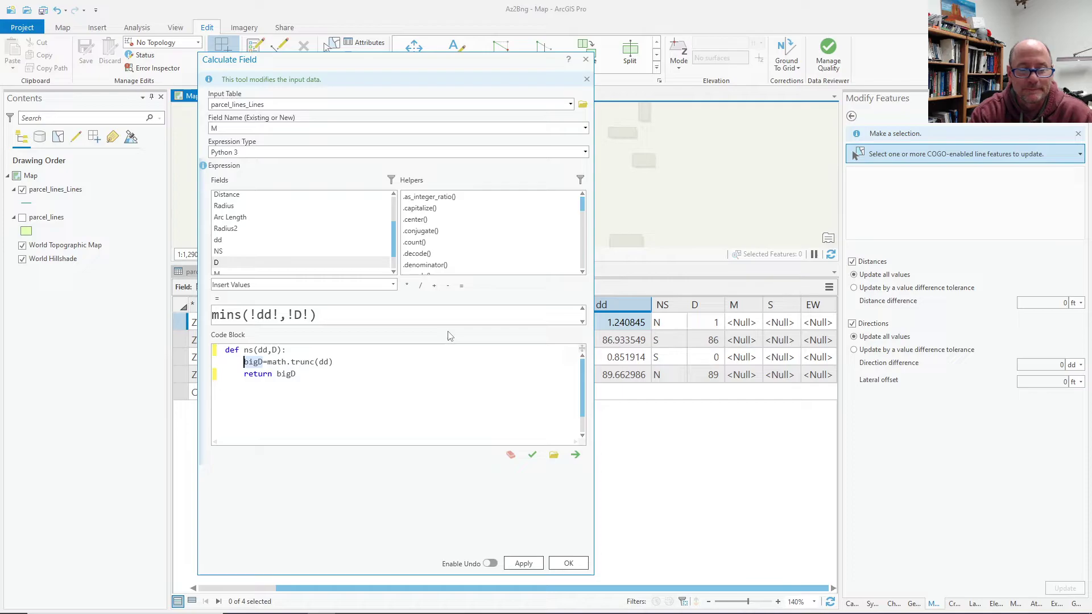
left_click(260, 362)
key("BackSpace")
type("M")
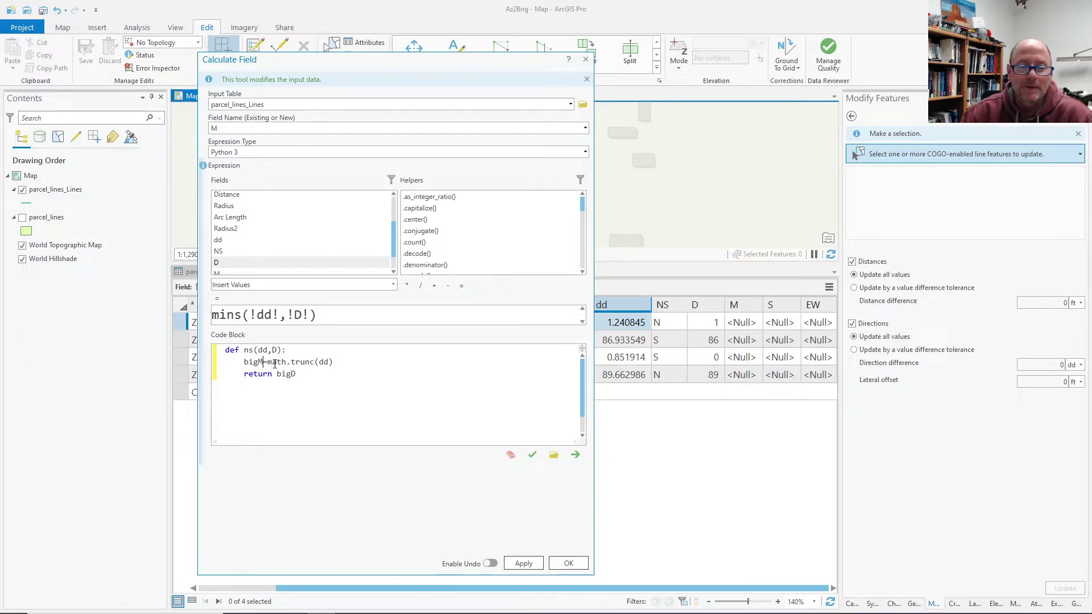
Step: Change the formula assigned to bigM in the code block to math.trunc((dd-D)*60)
left_click_drag(333, 362, 269, 363)
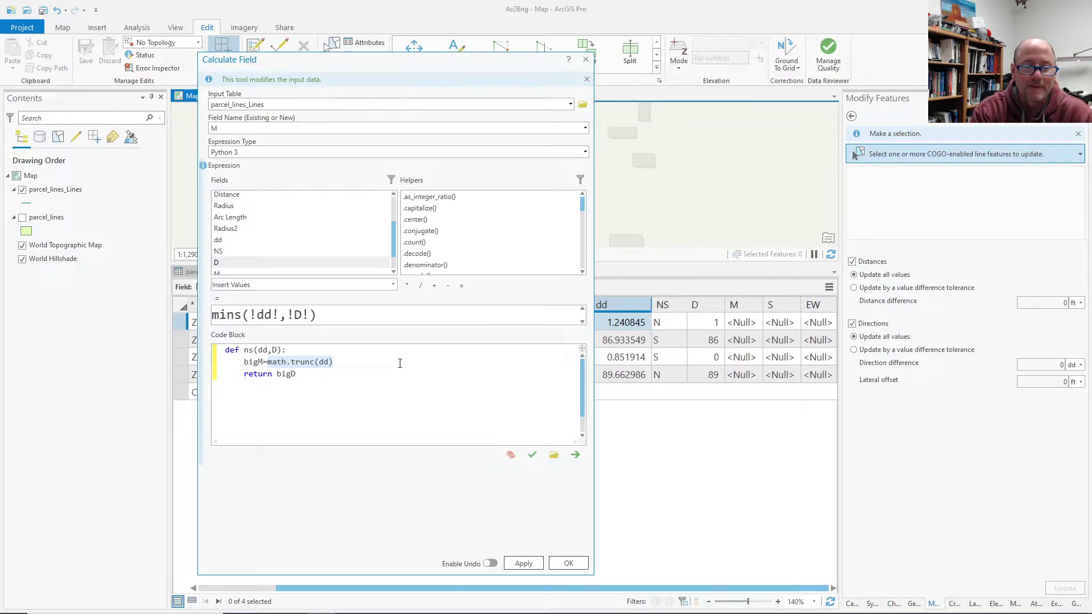
left_click(329, 363)
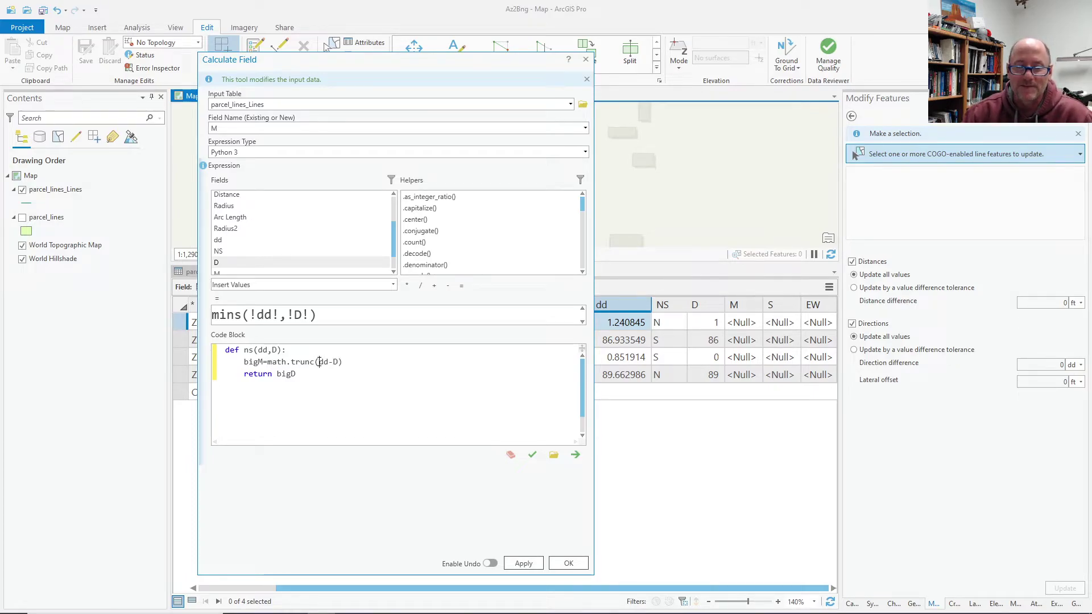
left_click(320, 363)
type("(")
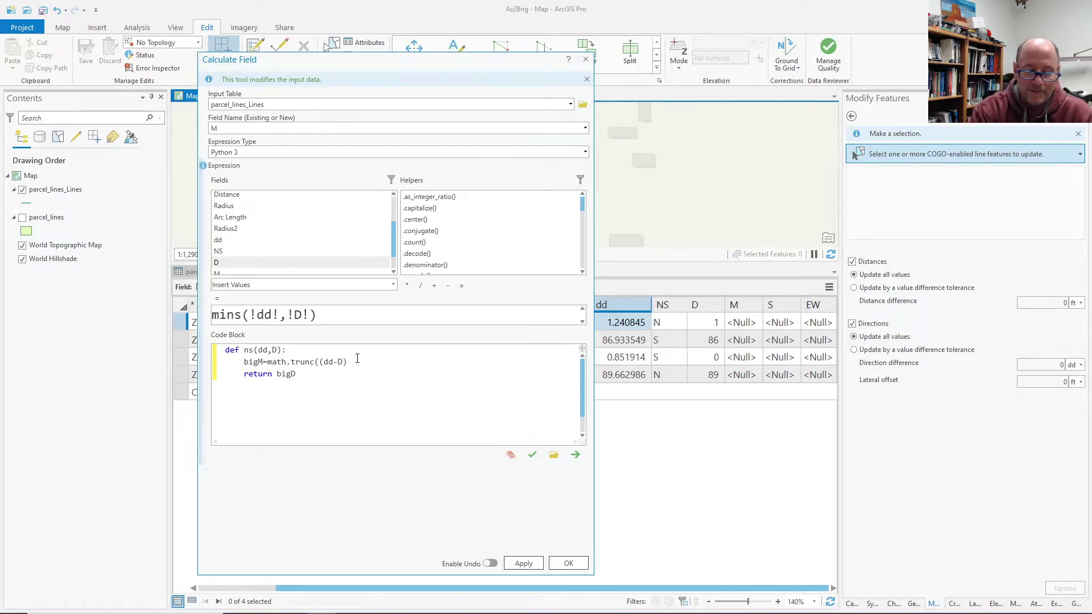
type("*60")
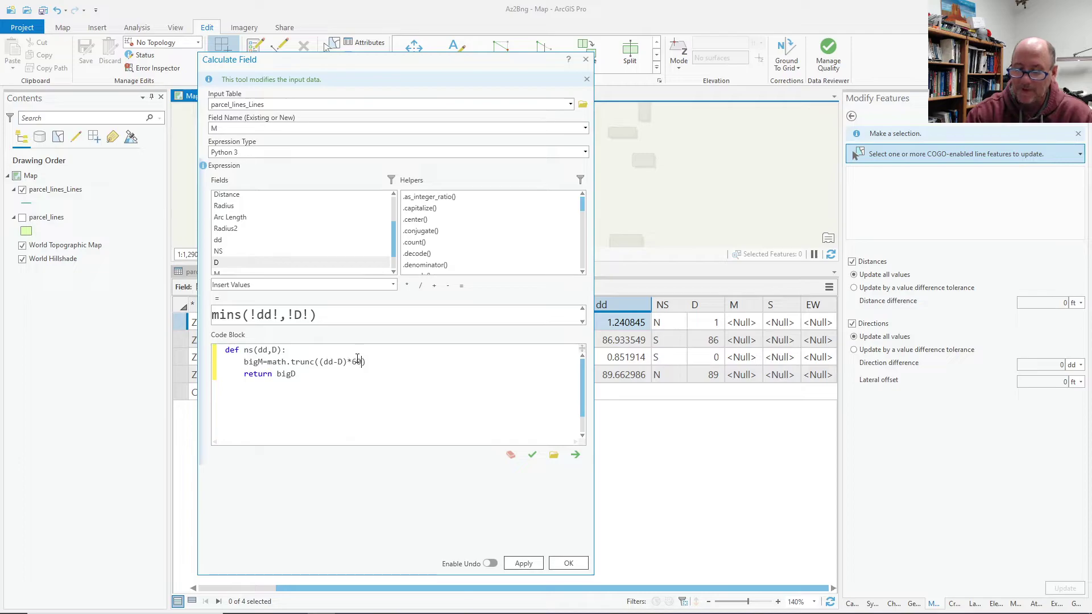
Step: Rename the code block's function to mins, validate the expression and try to apply it to the M field
left_click(532, 456)
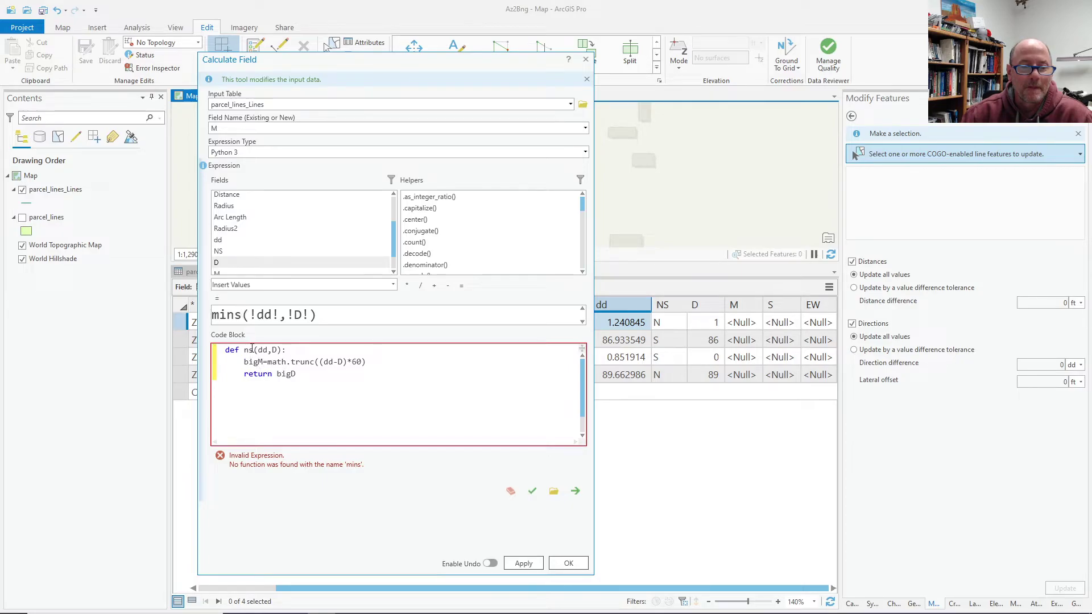
left_click_drag(253, 352, 244, 352)
type("mins")
left_click(532, 491)
left_click(524, 564)
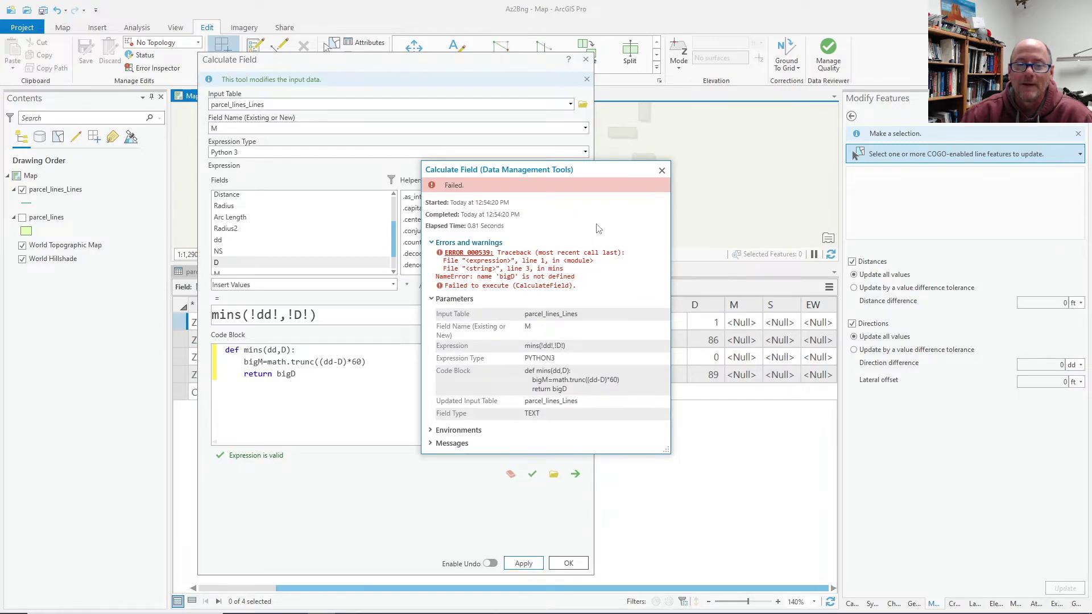
left_click(661, 171)
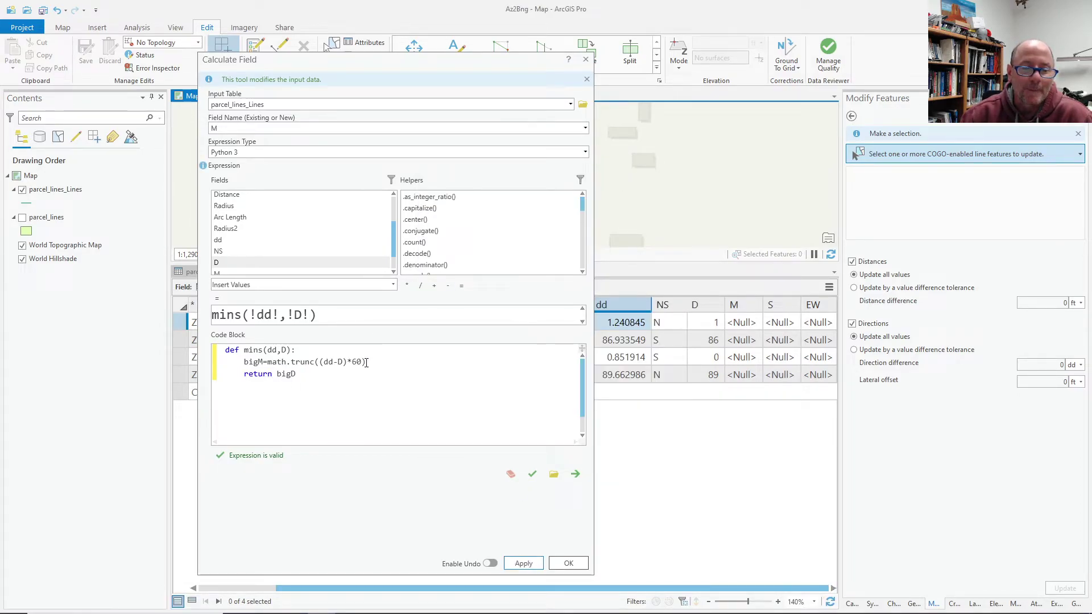
Step: Remove the truncation from the assignment line so that it reads bigM=(dd-D)*60
left_click_drag(323, 362, 267, 363)
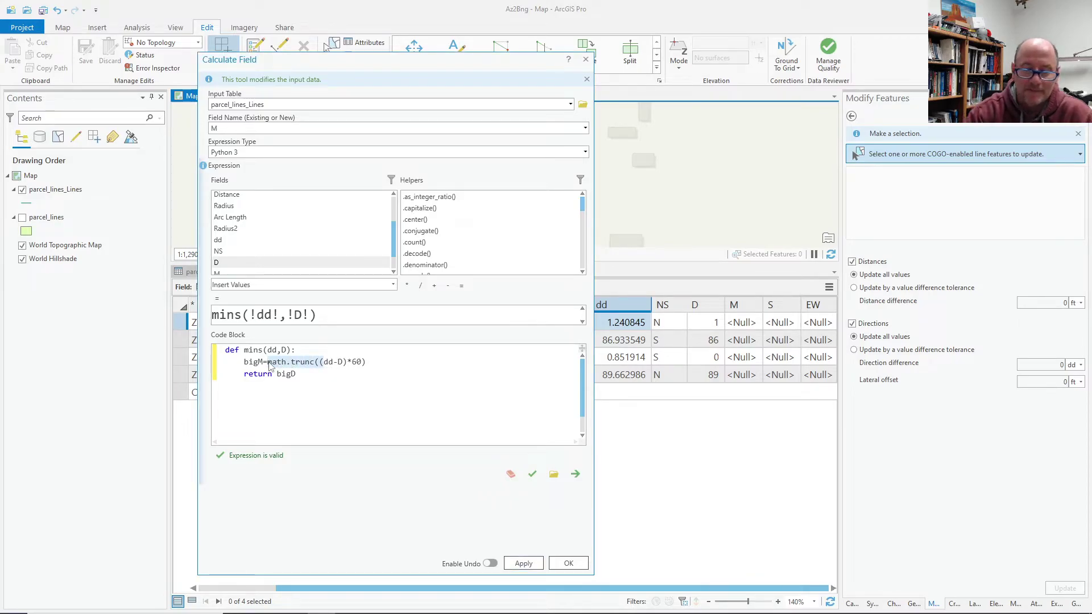
key("Delete")
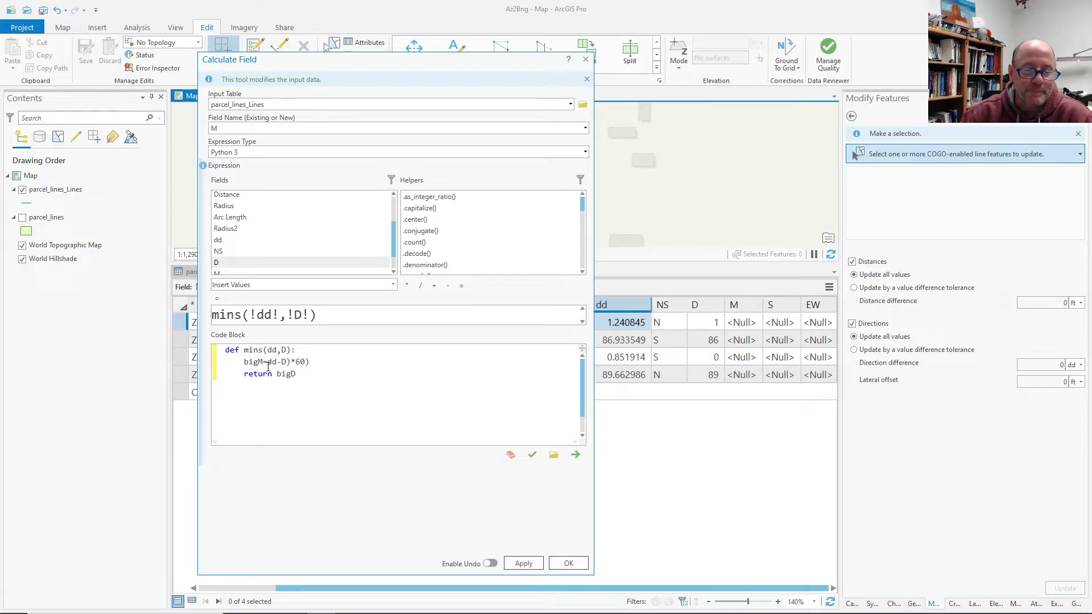
type("(")
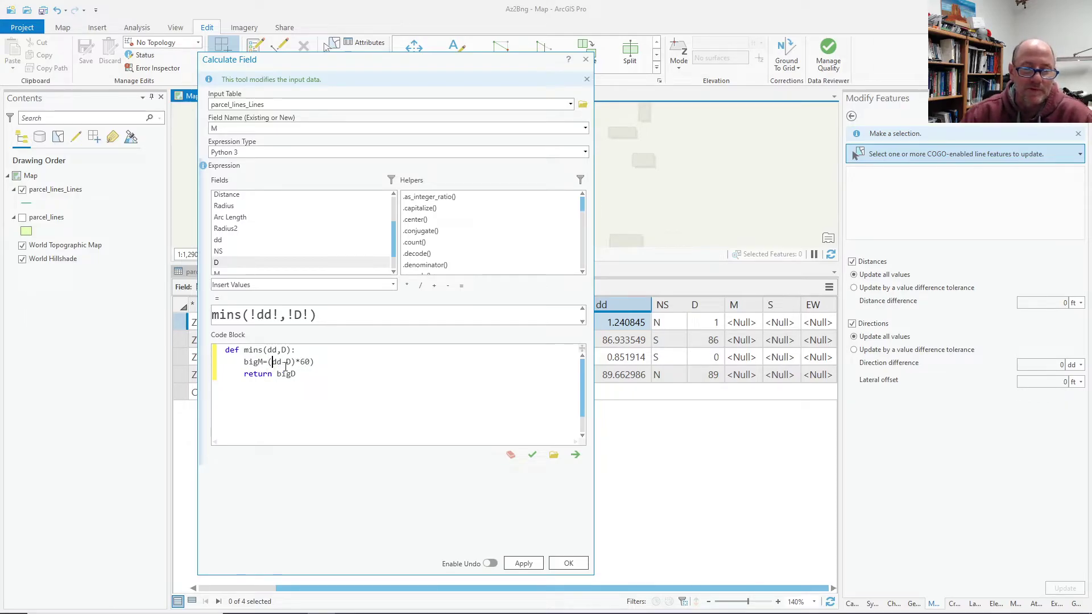
left_click(316, 362)
key("BackSpace")
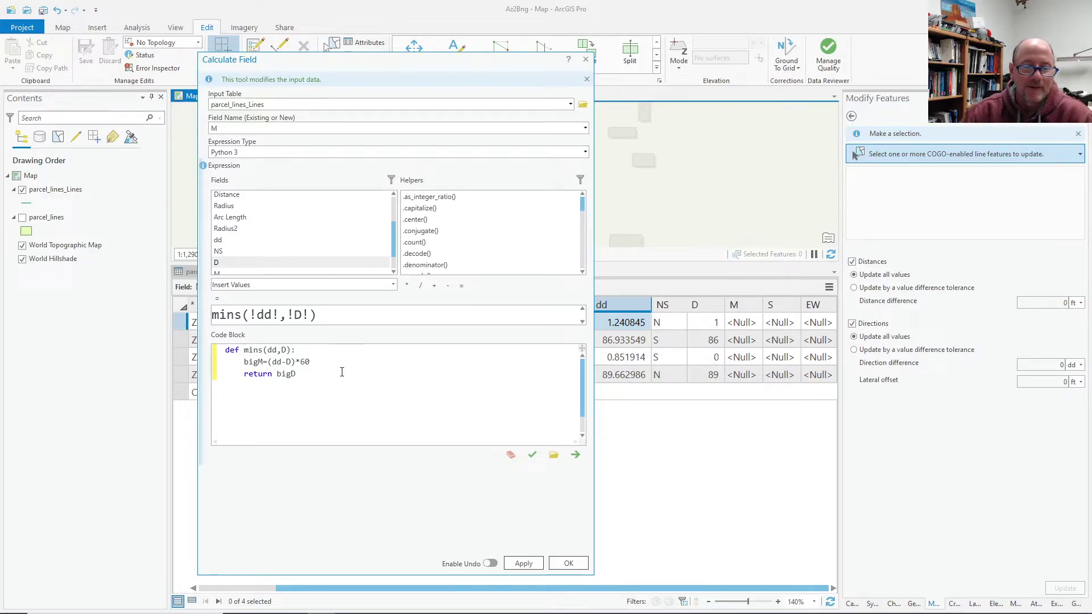
Step: Make the mins function return math.trunc(bigM) and apply the calculation to the M field
type("math.trunc(big")
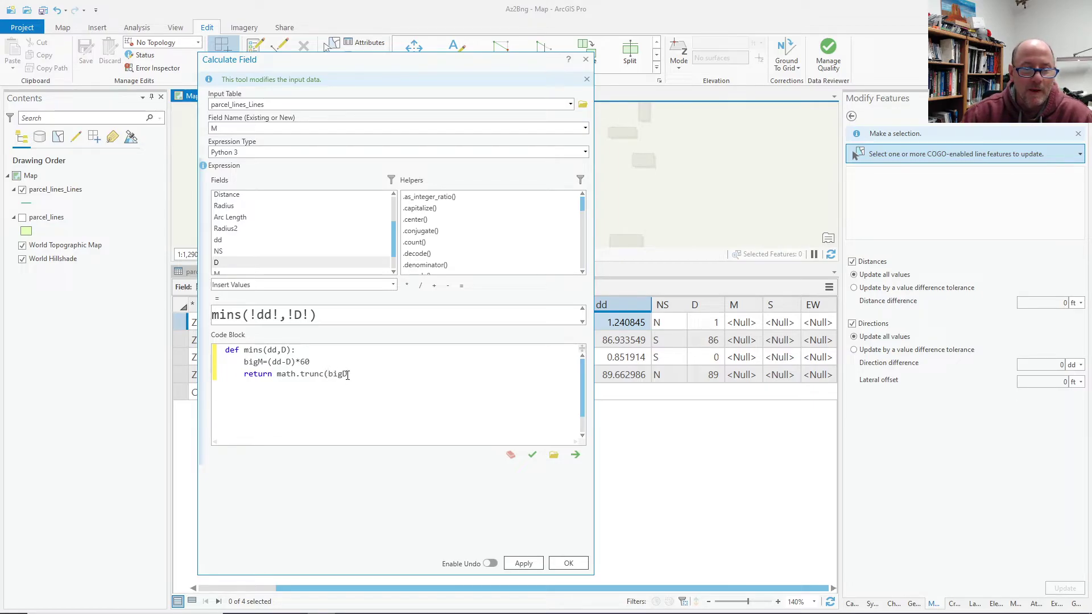
type("M")
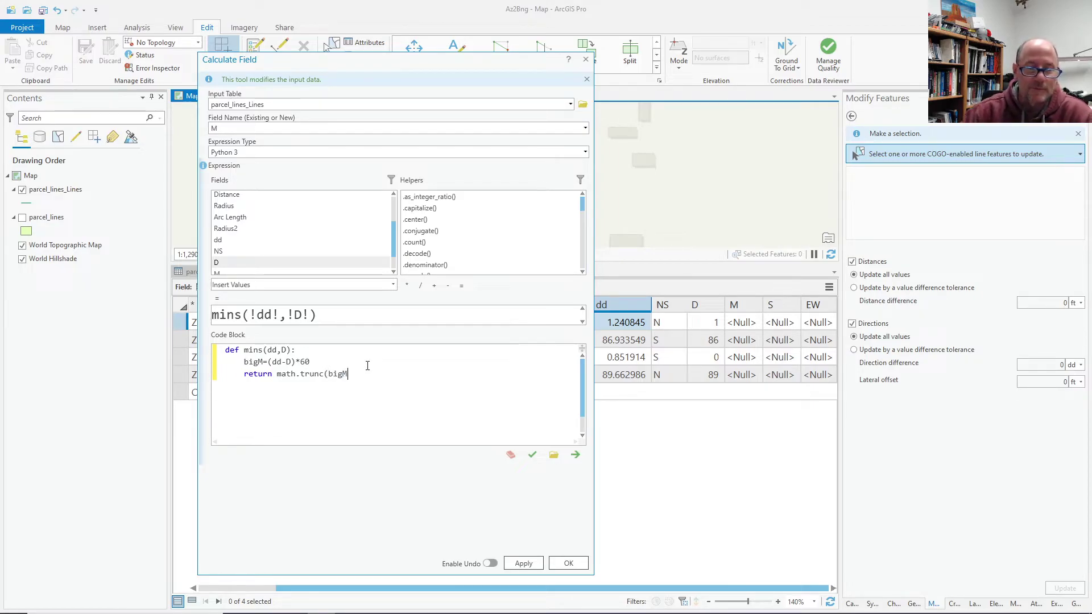
type(")")
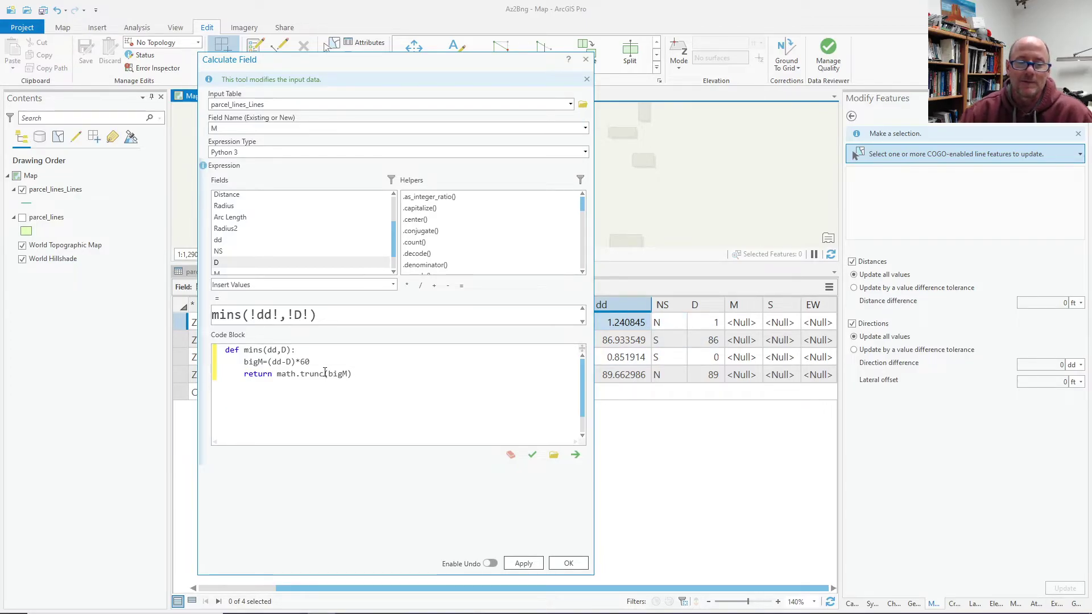
scroll(322, 374, "up", 2)
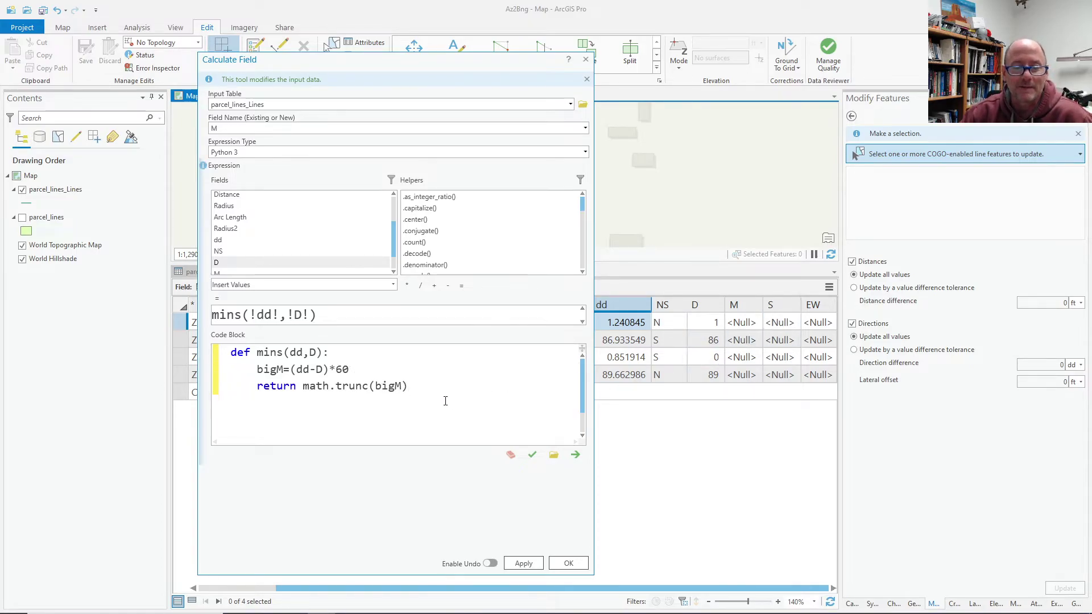
left_click(524, 563)
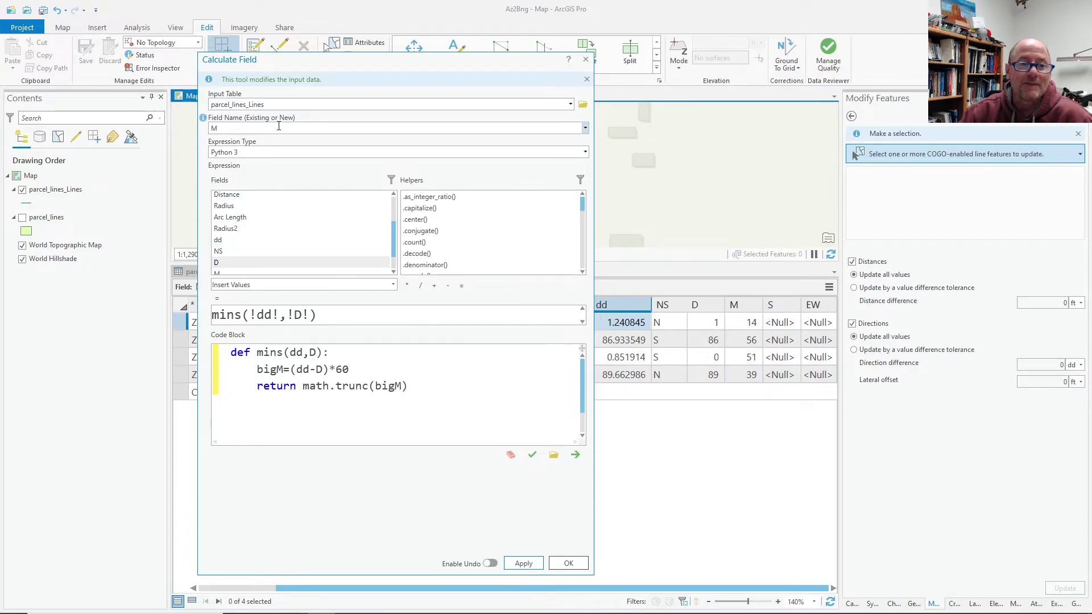
Step: Choose S as the field to calculate and change the expression to sec(!dd!,!D!,!M!)
left_click(585, 128)
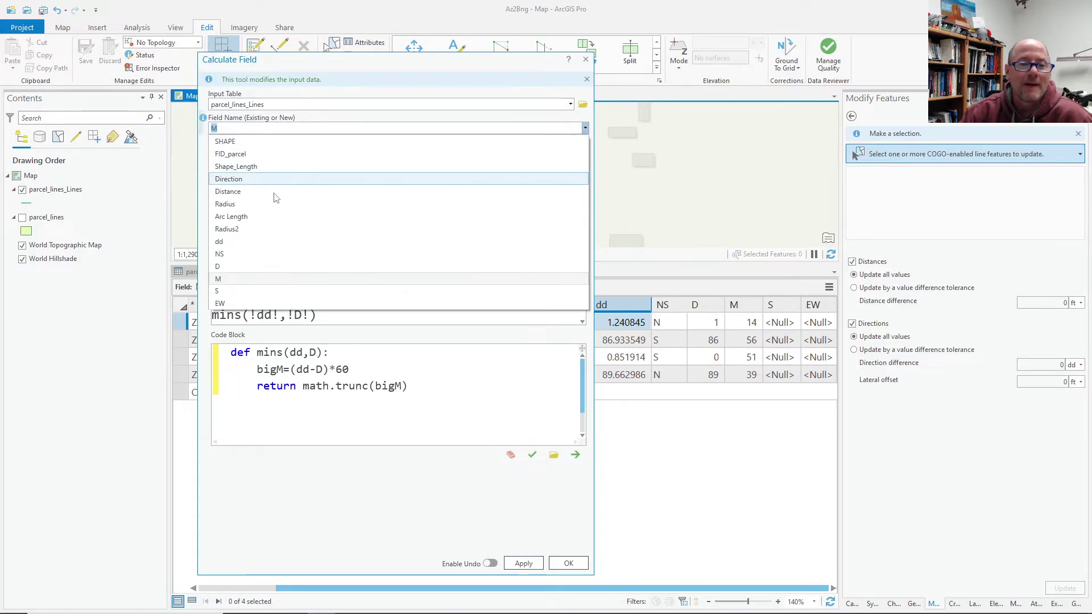
left_click(235, 291)
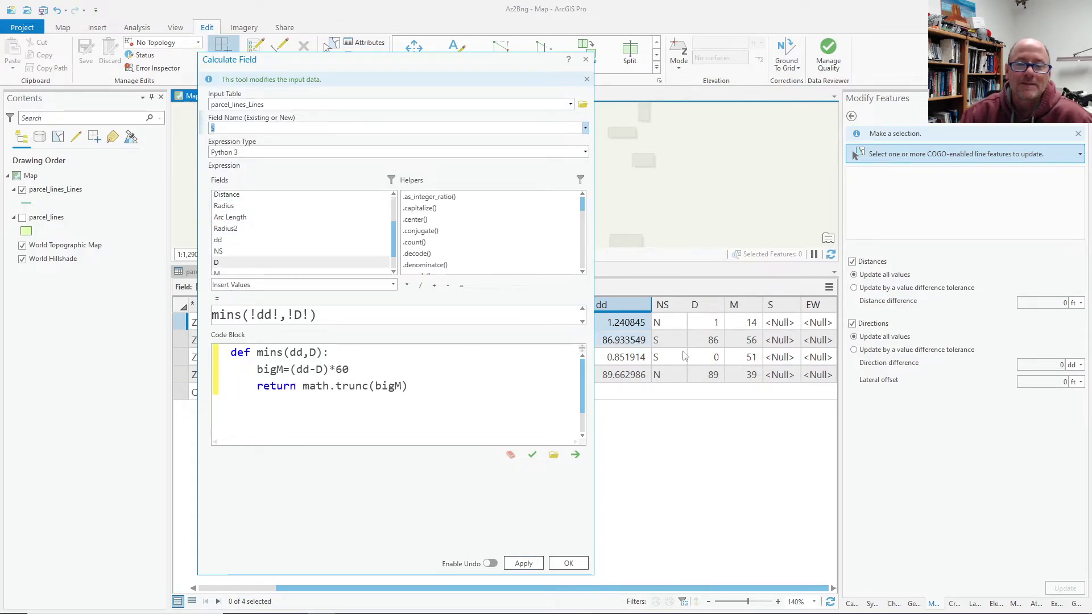
mouse_move(776, 309)
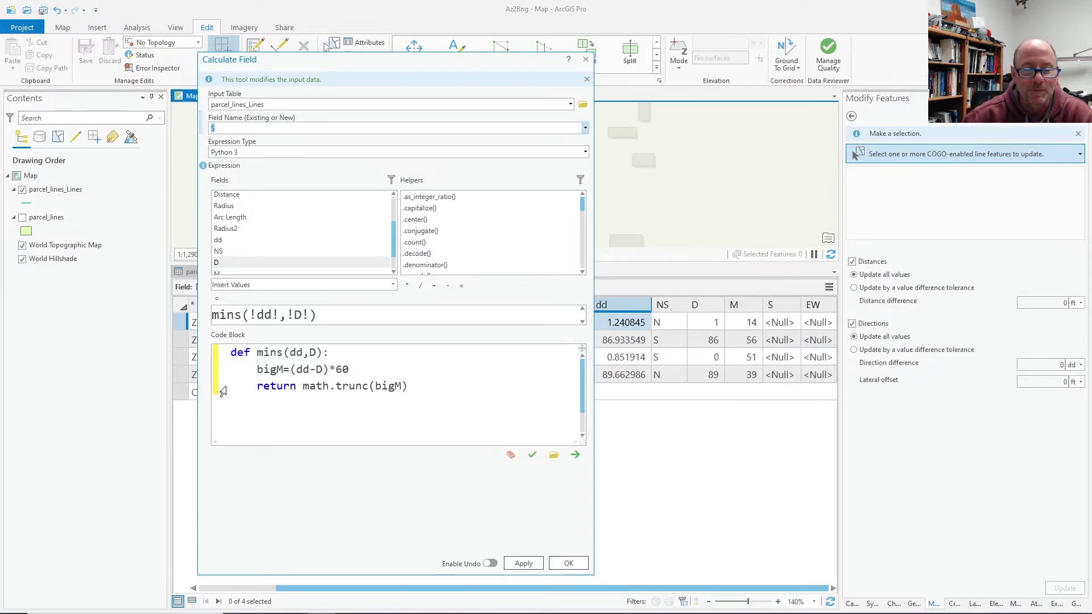
double_click(213, 315)
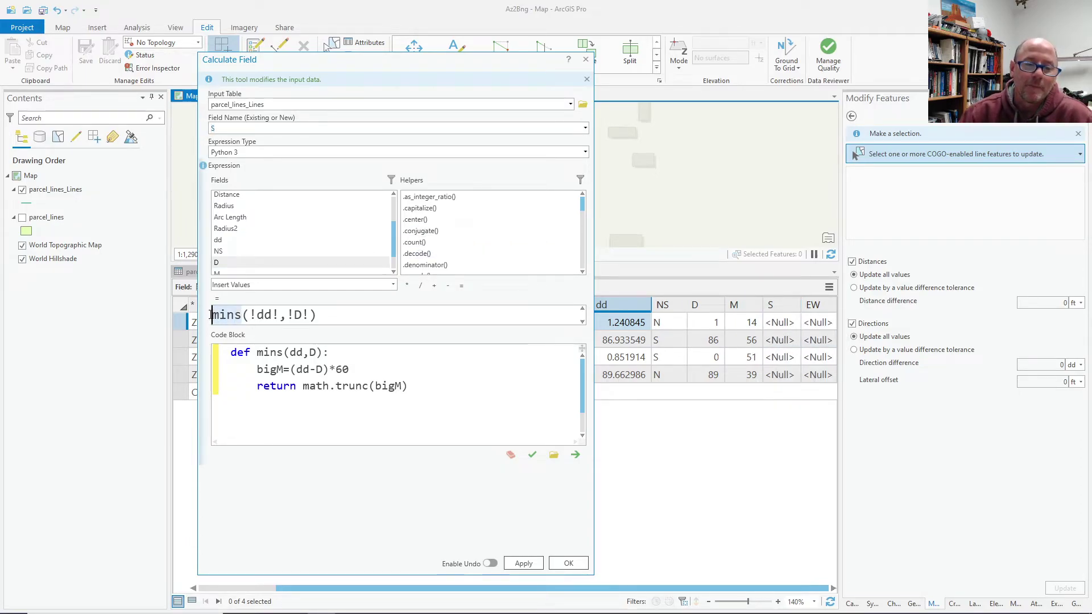
type("sec")
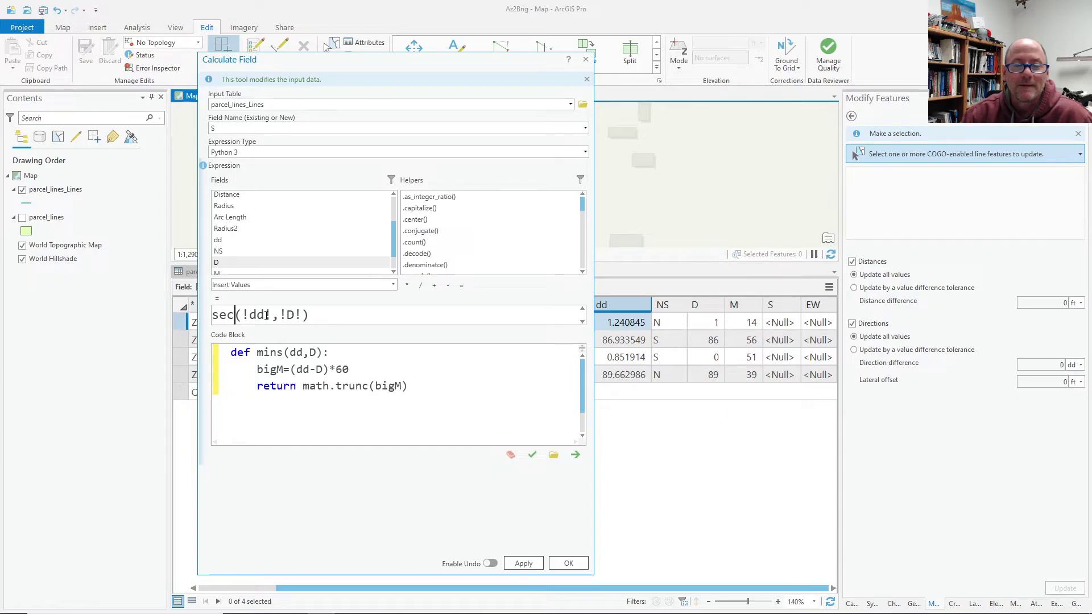
left_click(304, 315)
type(",")
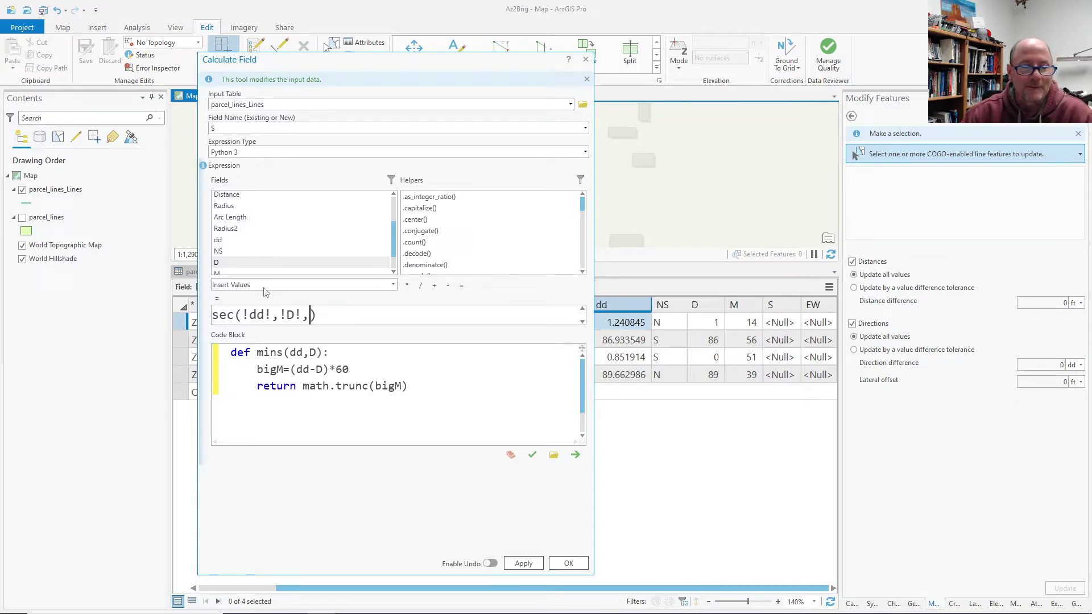
double_click(245, 275)
Step: Add M as a third parameter of the mins function and rename bigM to bigS in both the assignment and return lines
left_click(318, 352)
type(",M")
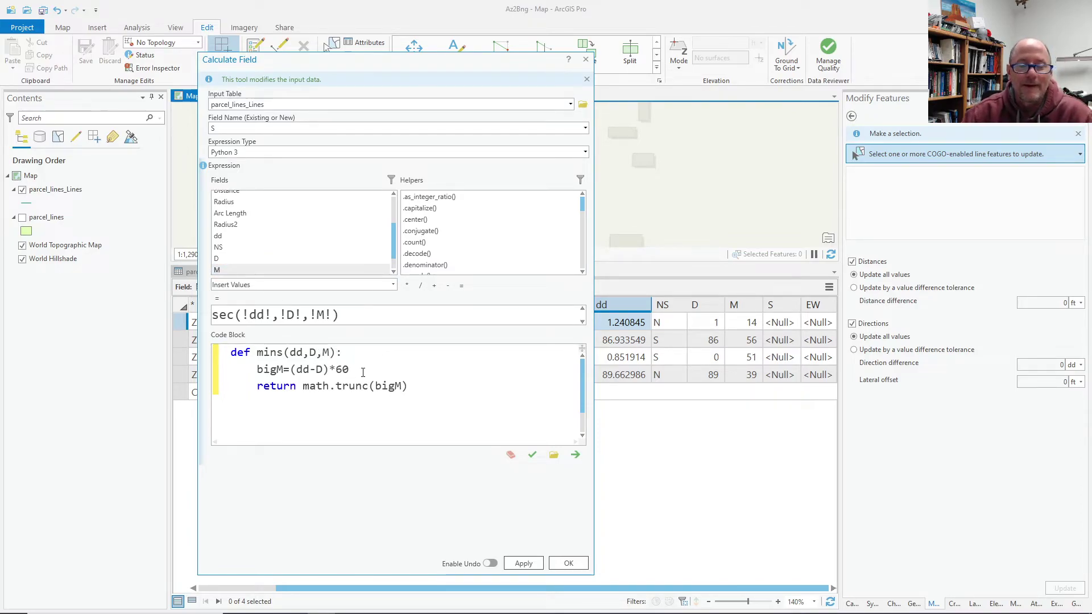
left_click_drag(351, 371, 292, 370)
left_click(283, 370)
key("BackSpace")
type("S")
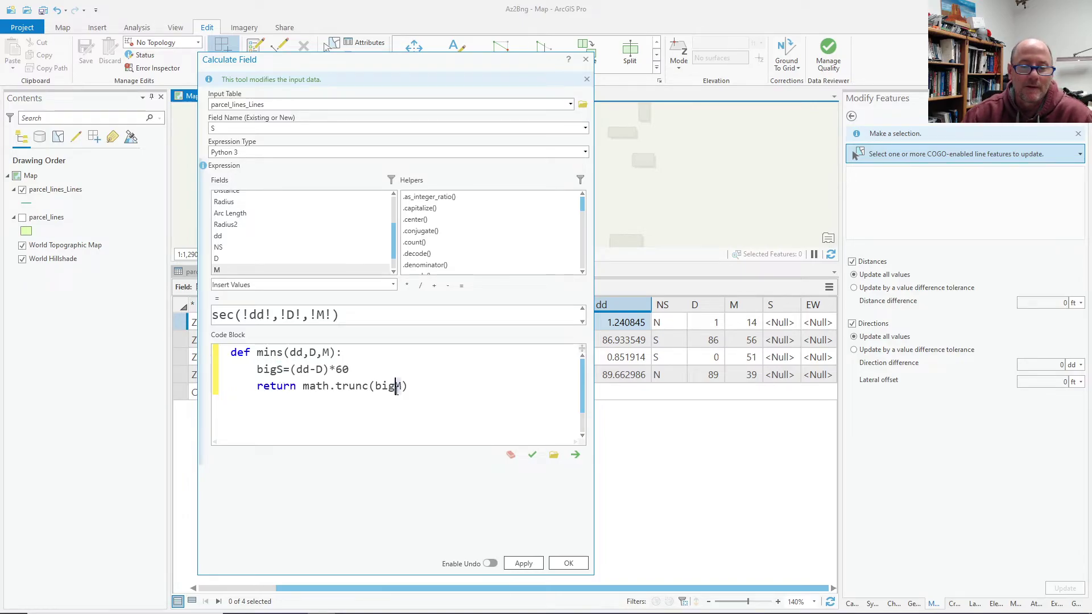
key("Delete")
type("S")
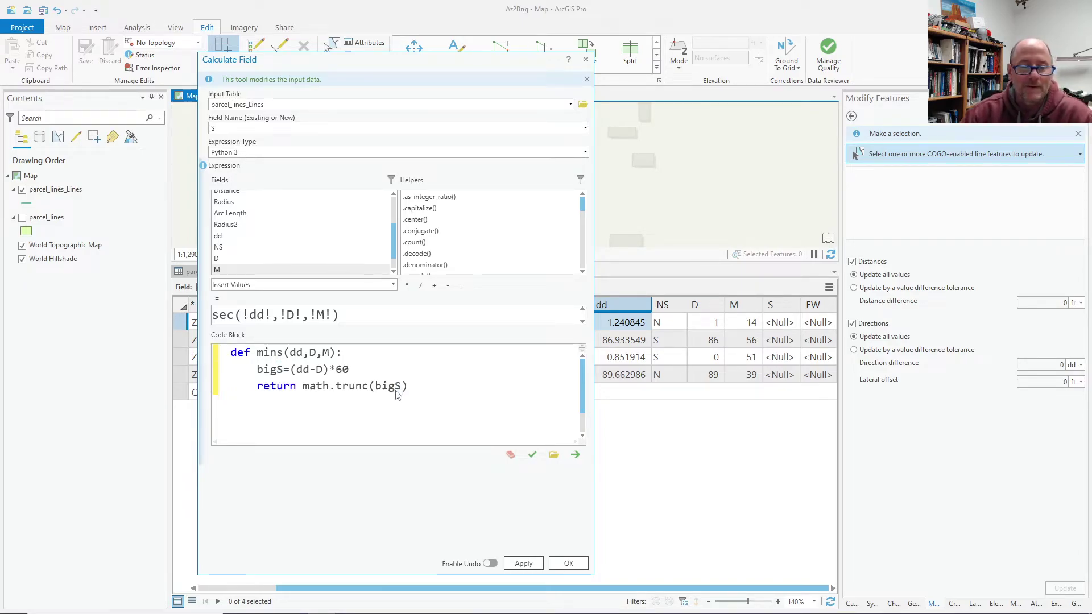
Step: Replace the truncation in the return line with rounding to two decimals, round(bigS,2)
left_click_drag(369, 388, 304, 391)
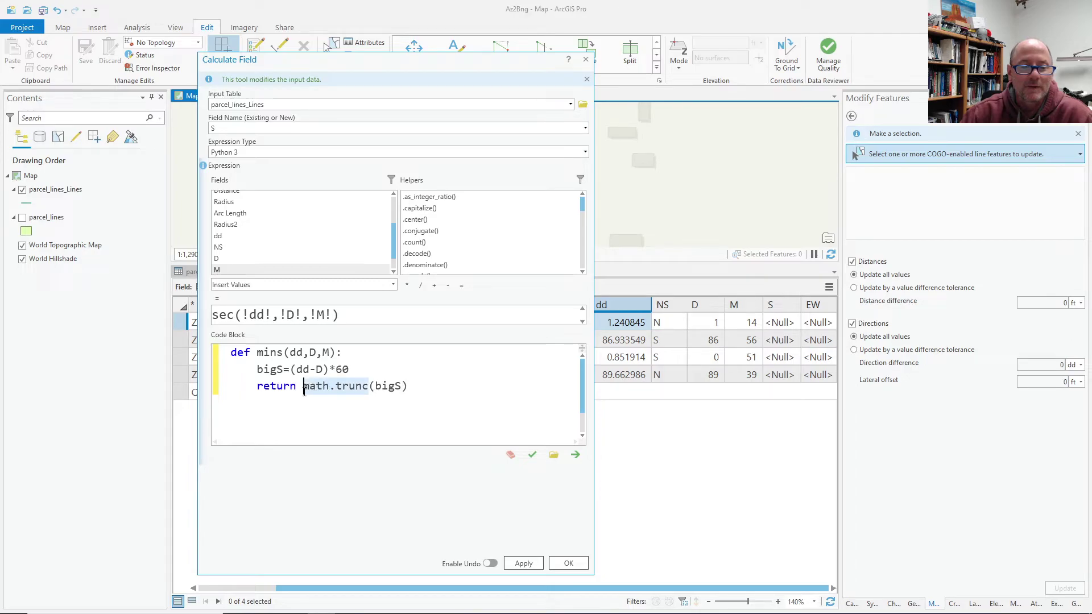
key("BackSpace")
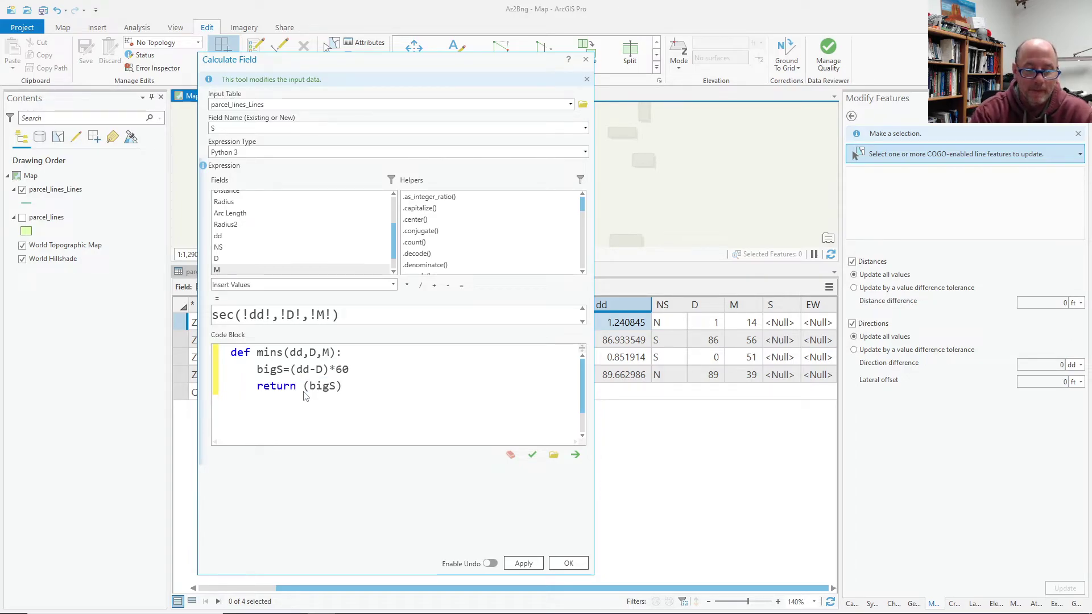
type("round(bigS")
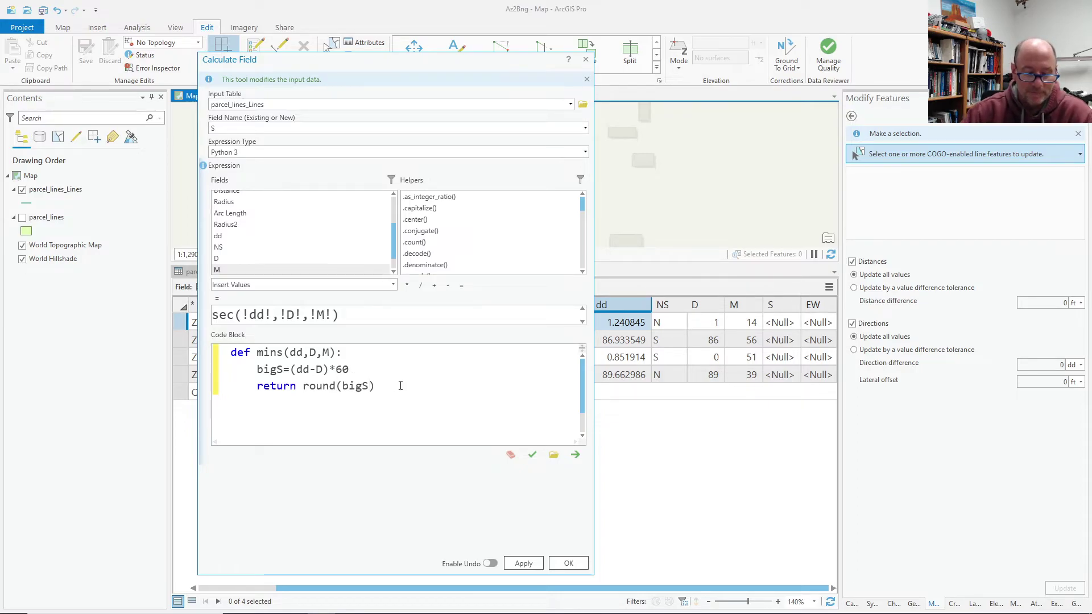
type(",2")
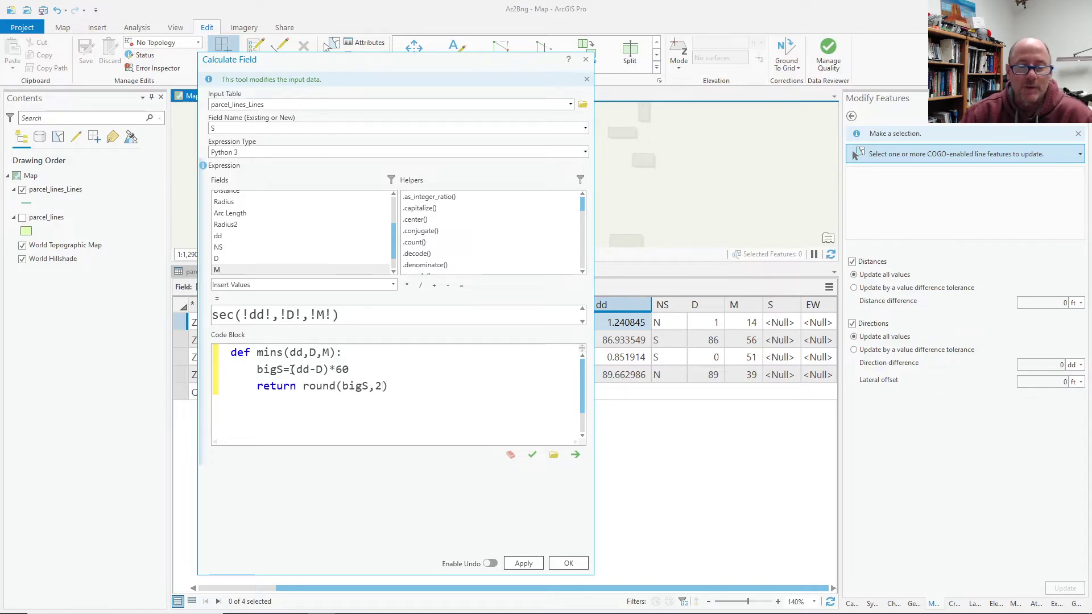
left_click_drag(350, 370, 294, 373)
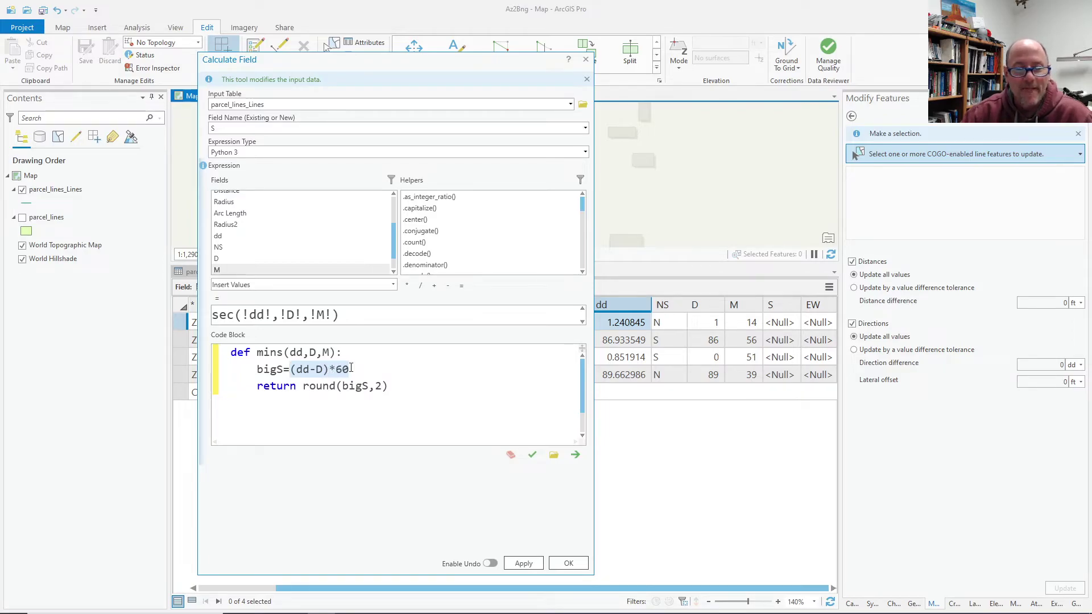
left_click_drag(326, 371, 296, 370)
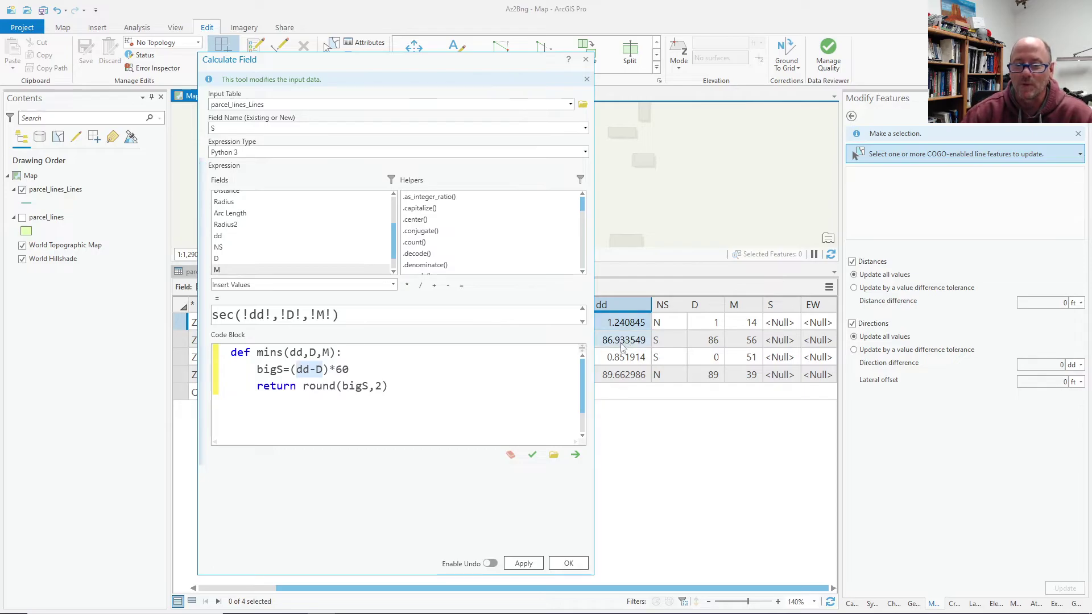
Step: Wrap the bigS calculation in parentheses and subtract M, making it bigS=((dd-D)*60)-M
left_click(352, 369)
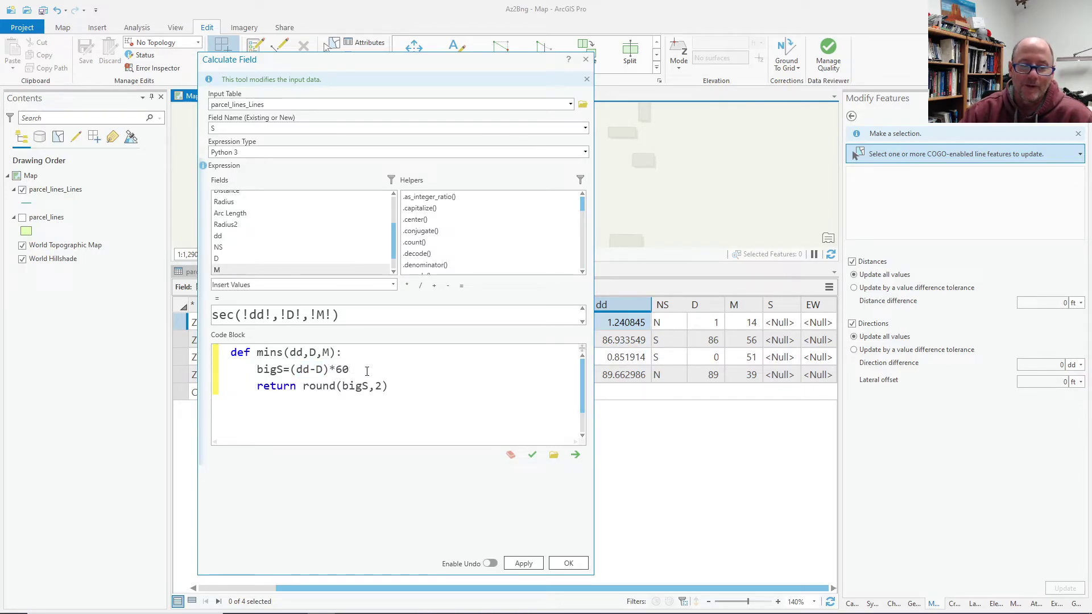
left_click(291, 369)
type("(")
left_click(370, 373)
type(")")
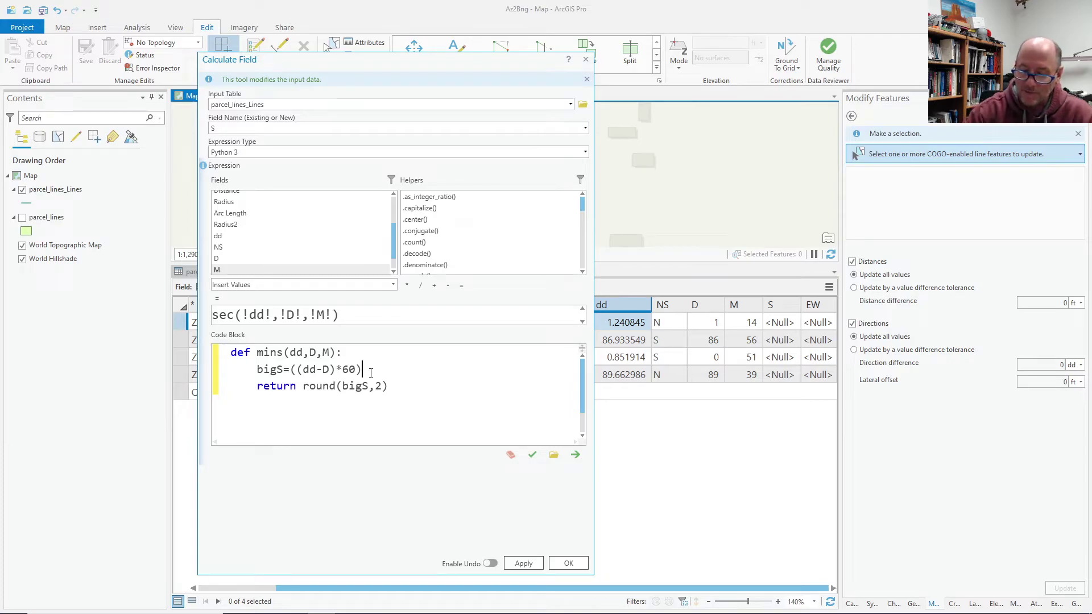
type("-M")
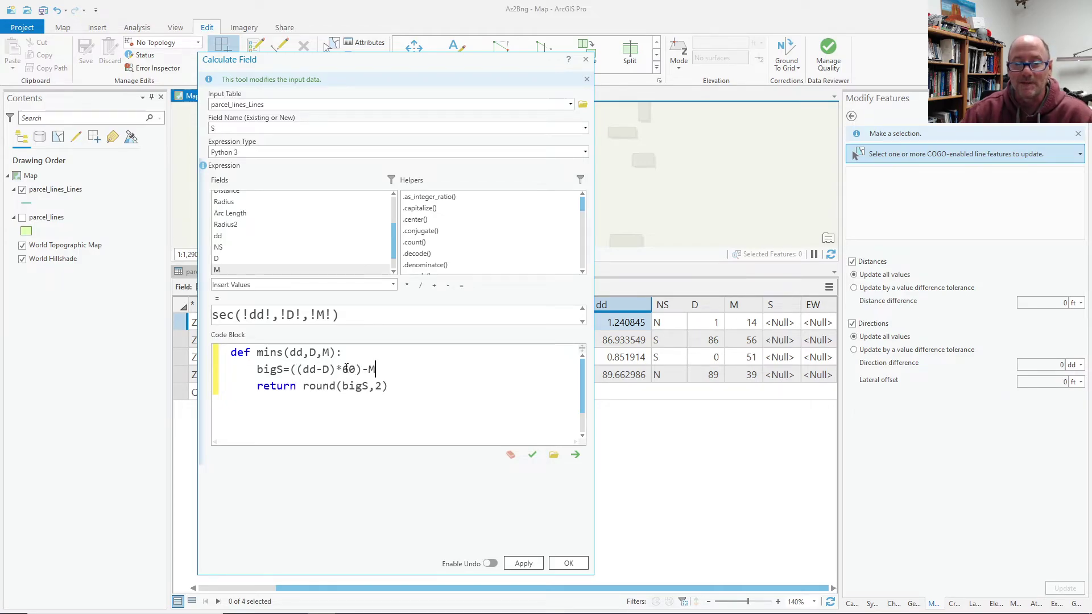
Step: Enclose the whole bigS difference in another pair of parentheses and multiply by 60, giving bigS=(((dd-D)*60)-M)*60
left_click_drag(376, 371, 370, 373)
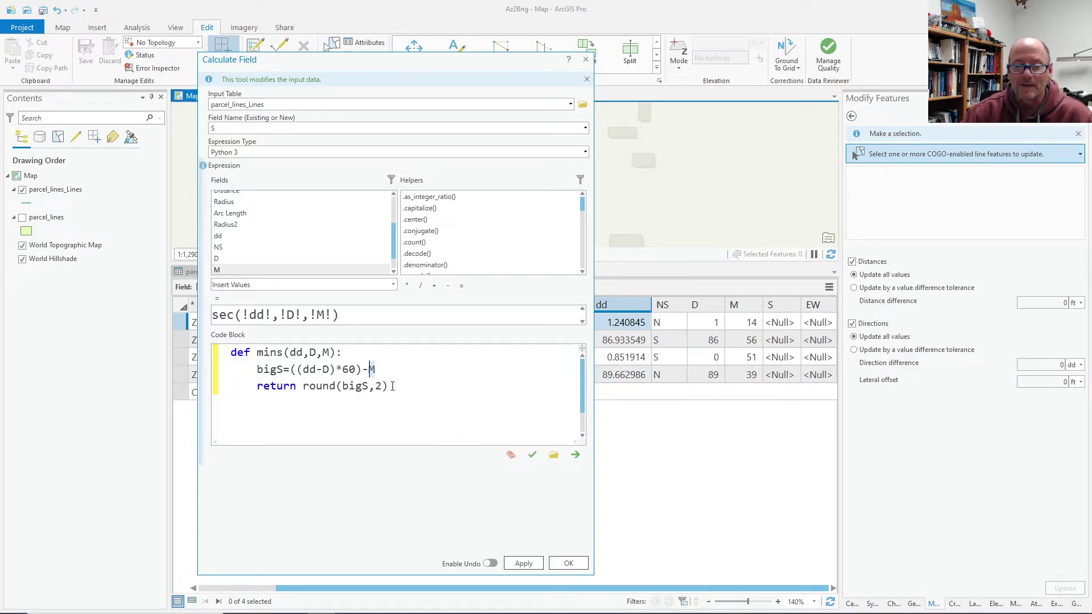
left_click(391, 366)
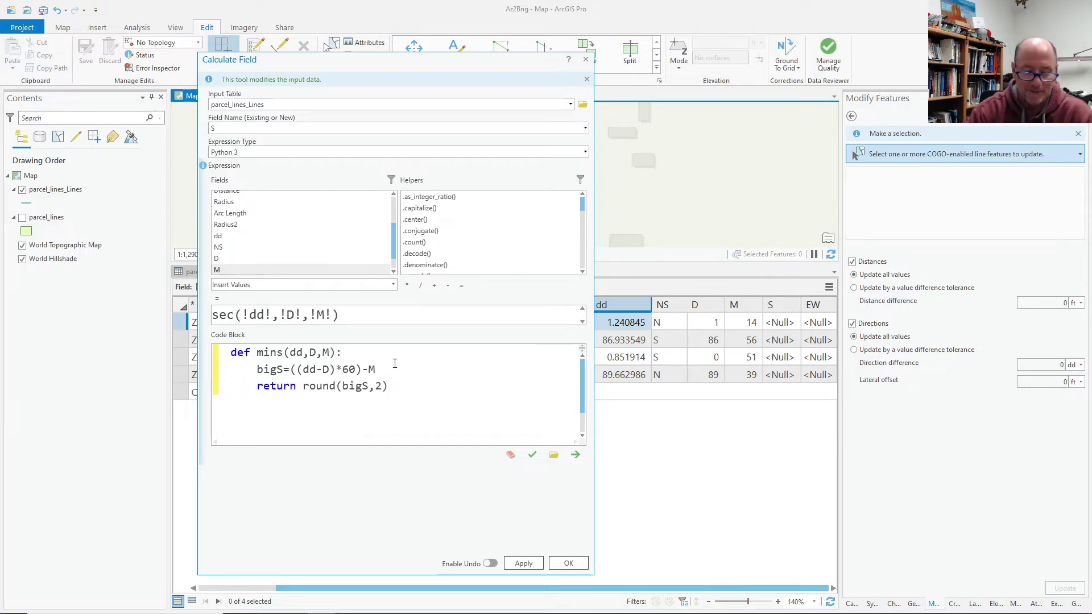
type(")")
key("Home")
key("Right")
key("Right")
key("Right")
key("Right")
key("Right")
type("(")
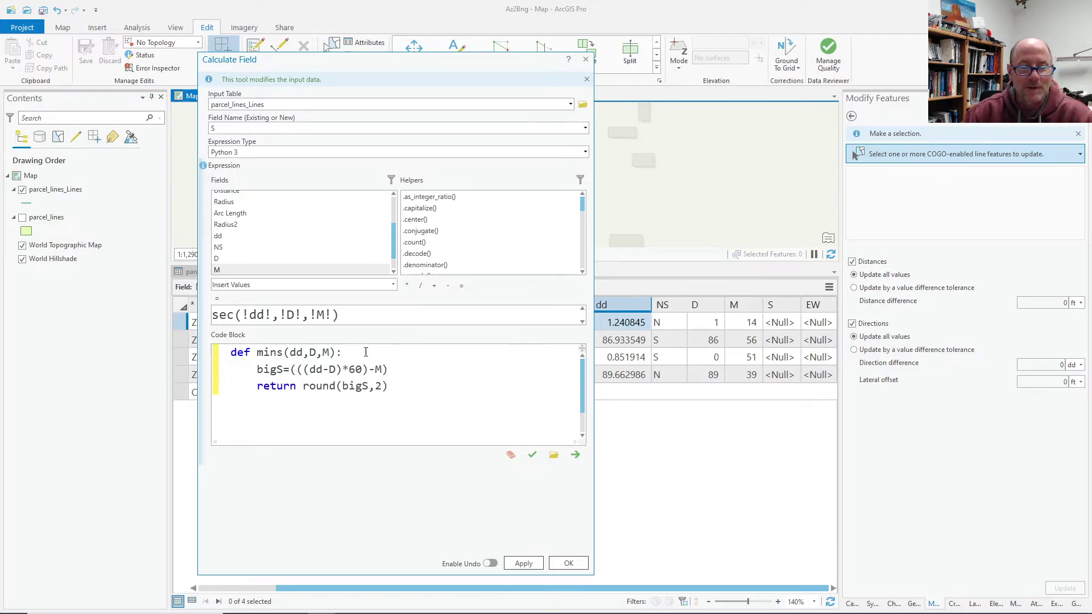
left_click(390, 374)
type("*60")
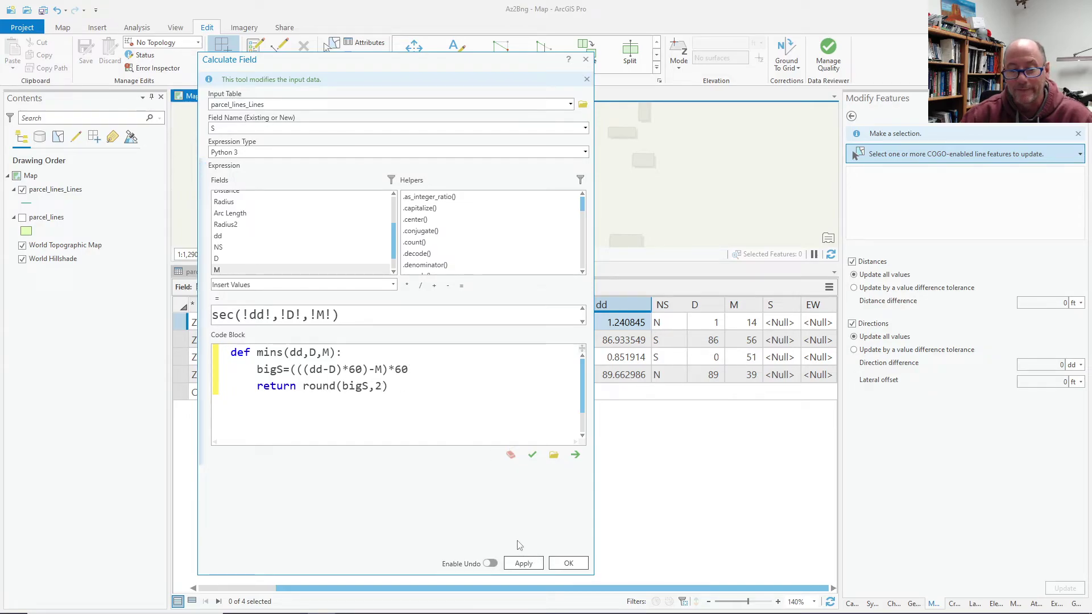
Step: Rename the mins function to sec in the code block, validate the expression and apply the calculation to the S field
left_click(532, 455)
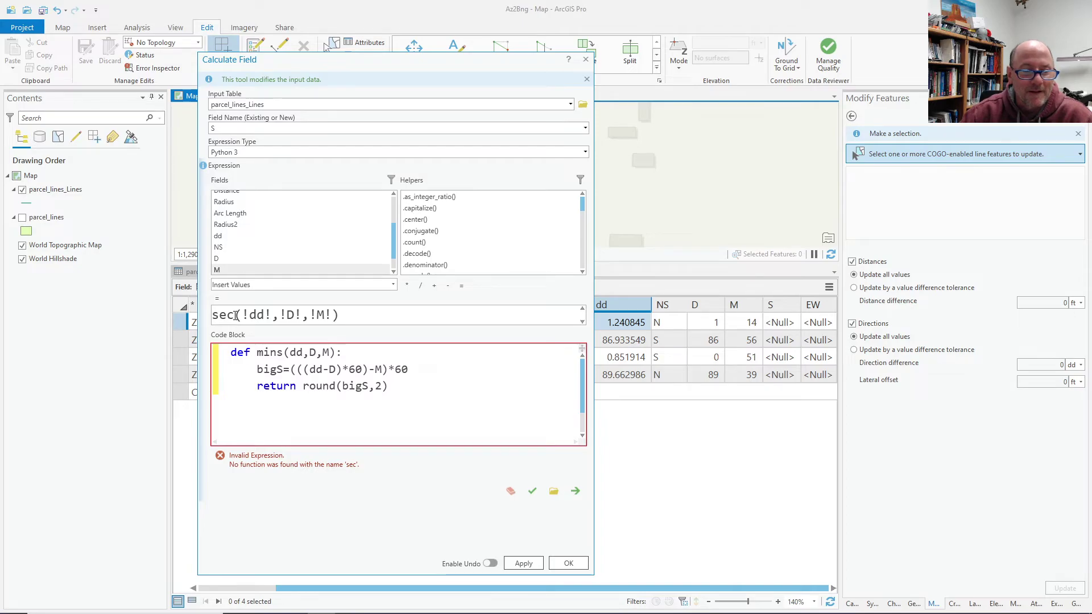
left_click_drag(282, 352, 257, 354)
type("sec")
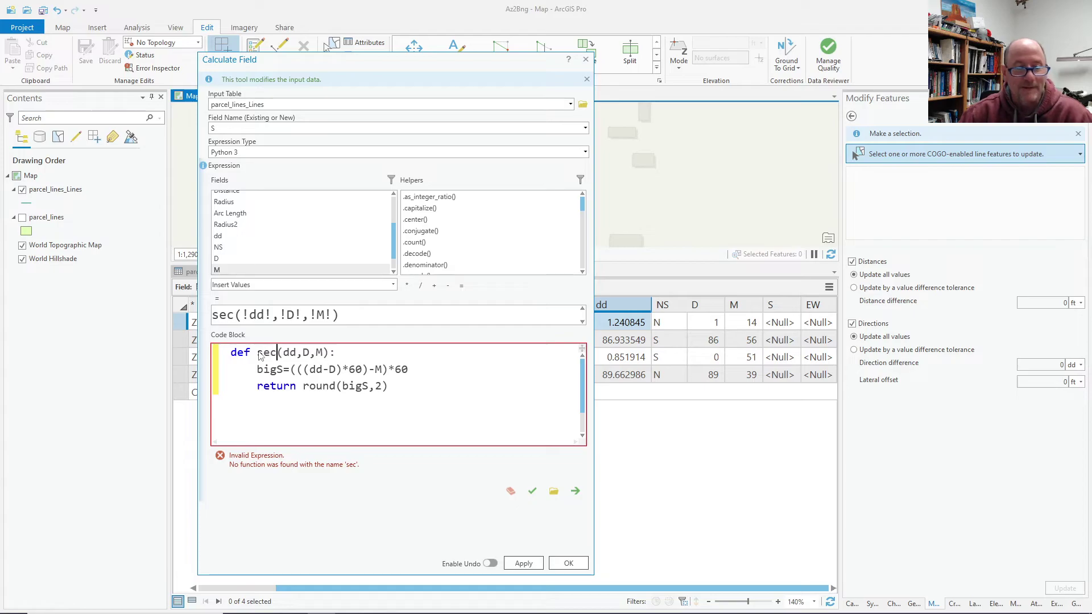
left_click(531, 490)
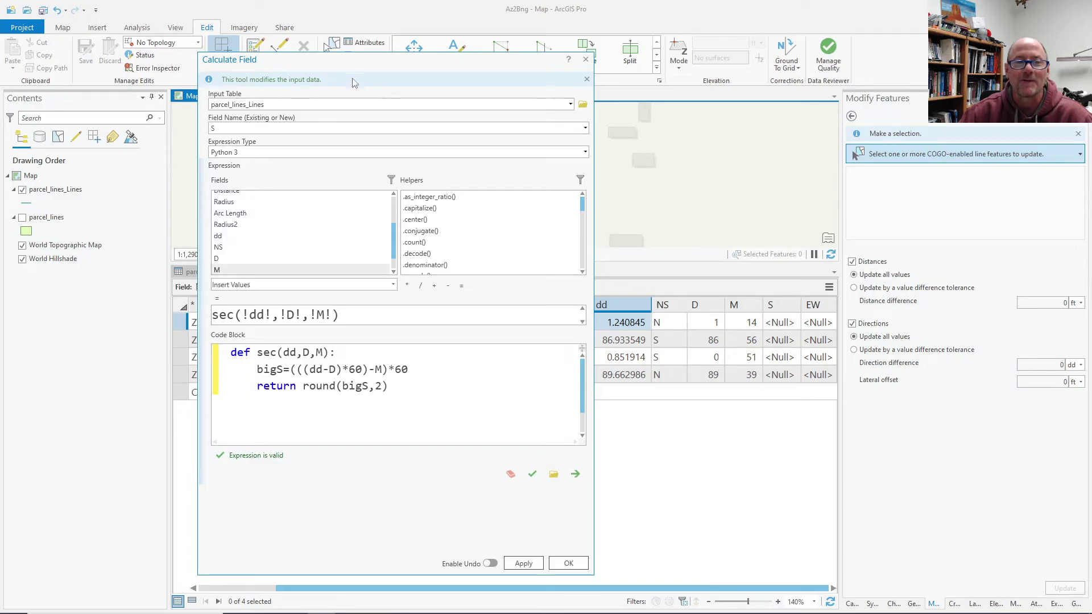
left_click(526, 564)
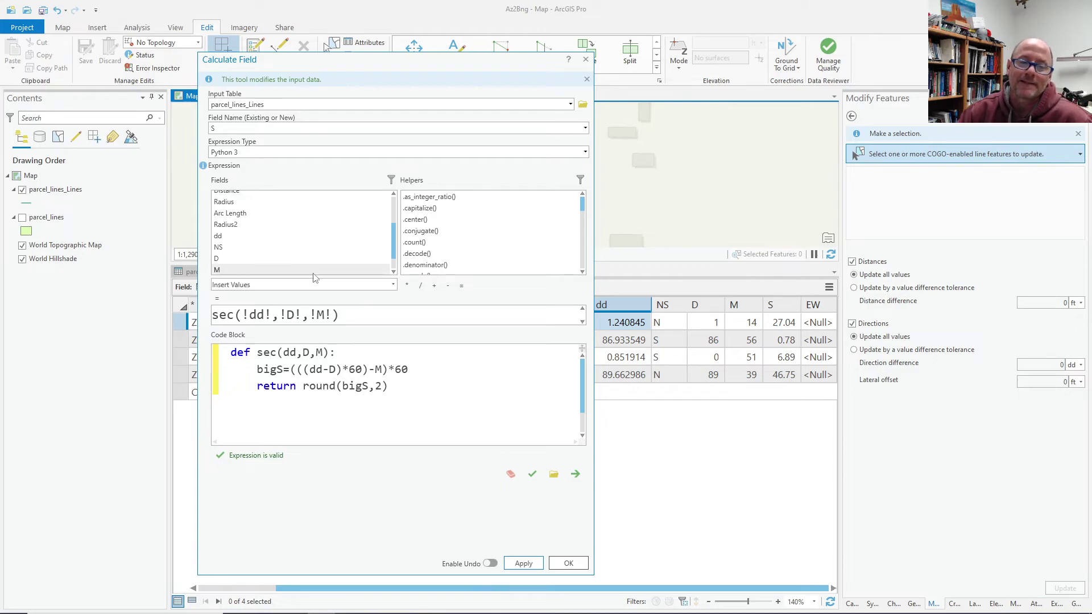
Step: Choose EW as the field to calculate and replace the expression with ew(!dd!)
scroll(312, 260, "down", 1)
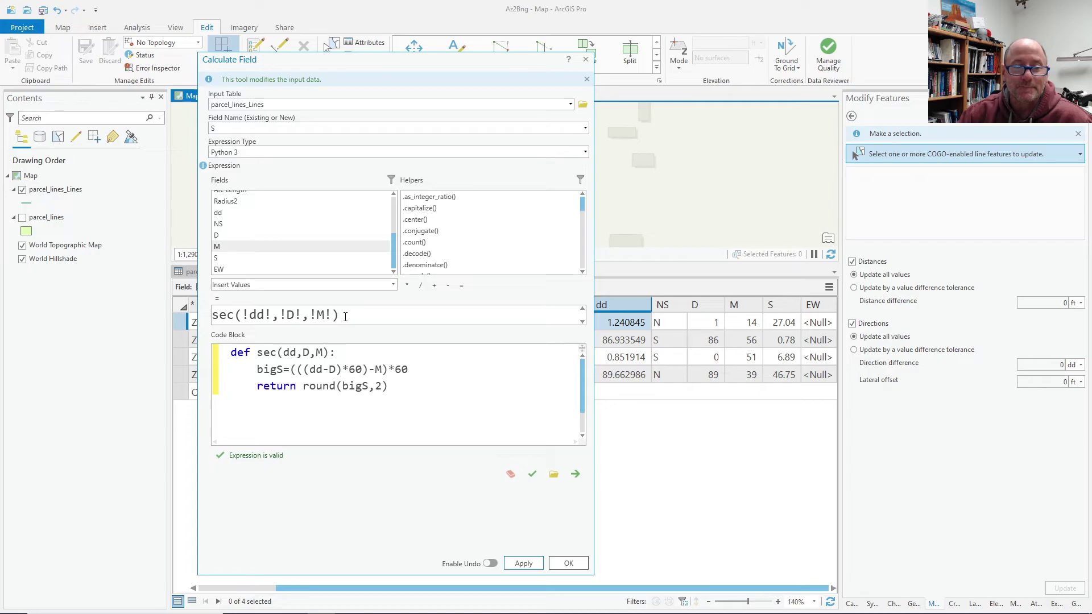
left_click(585, 128)
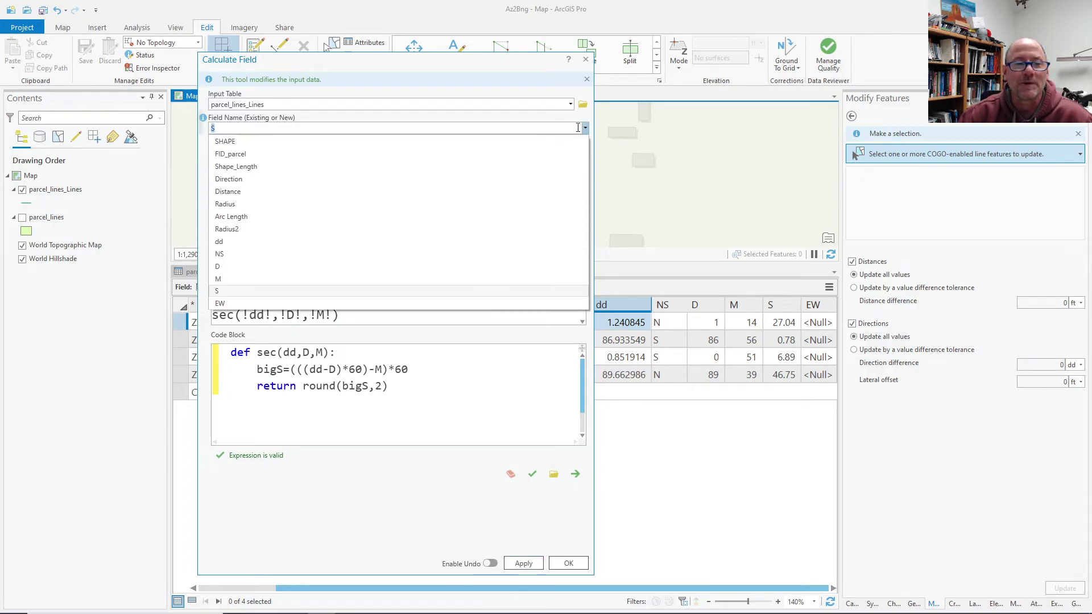
left_click(255, 303)
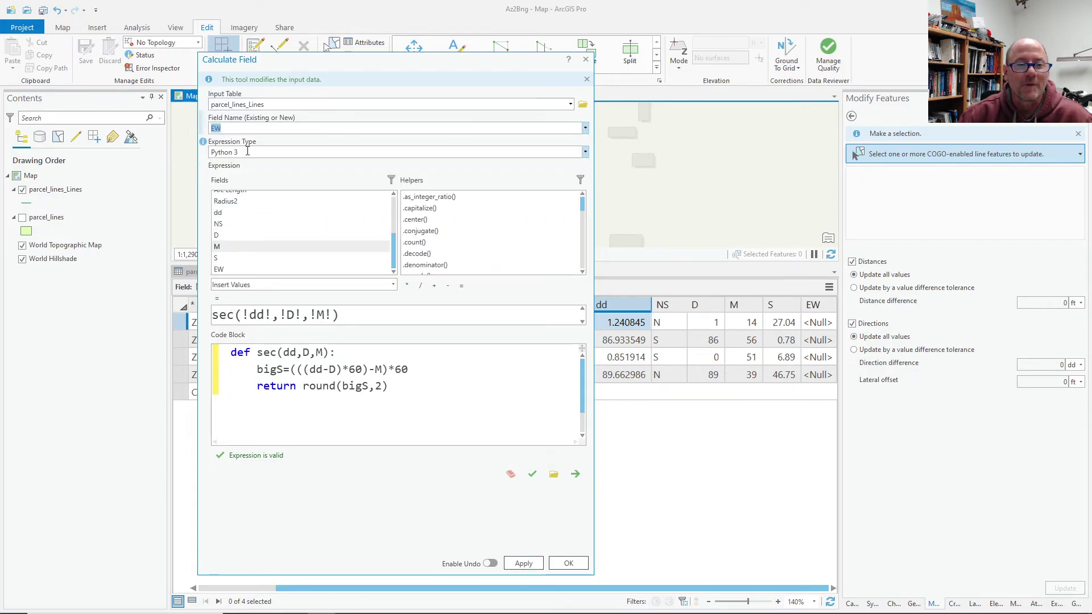
triple_click(356, 317)
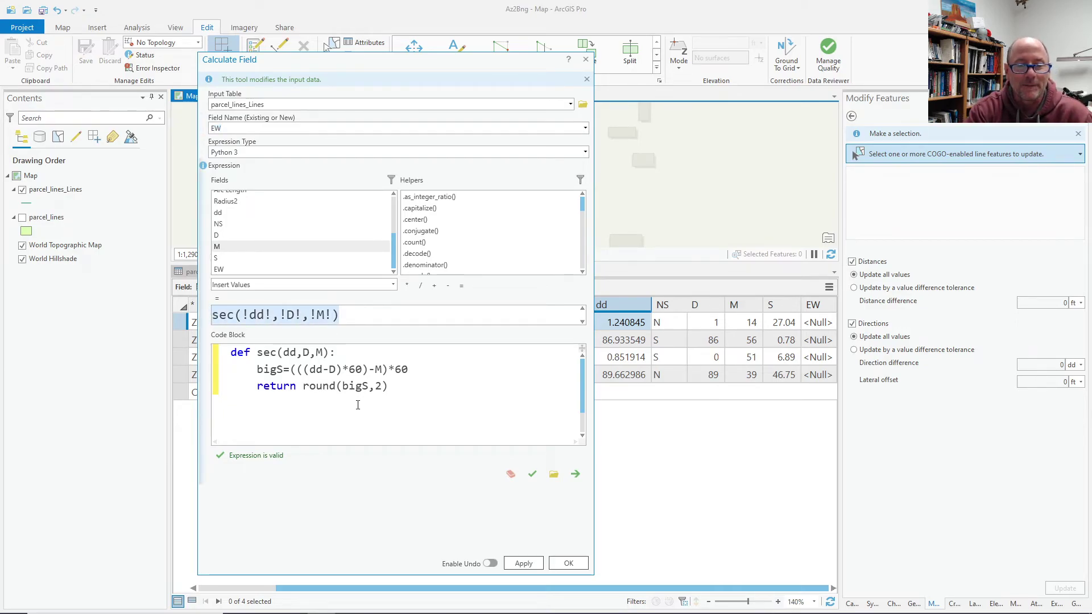
type("ew")
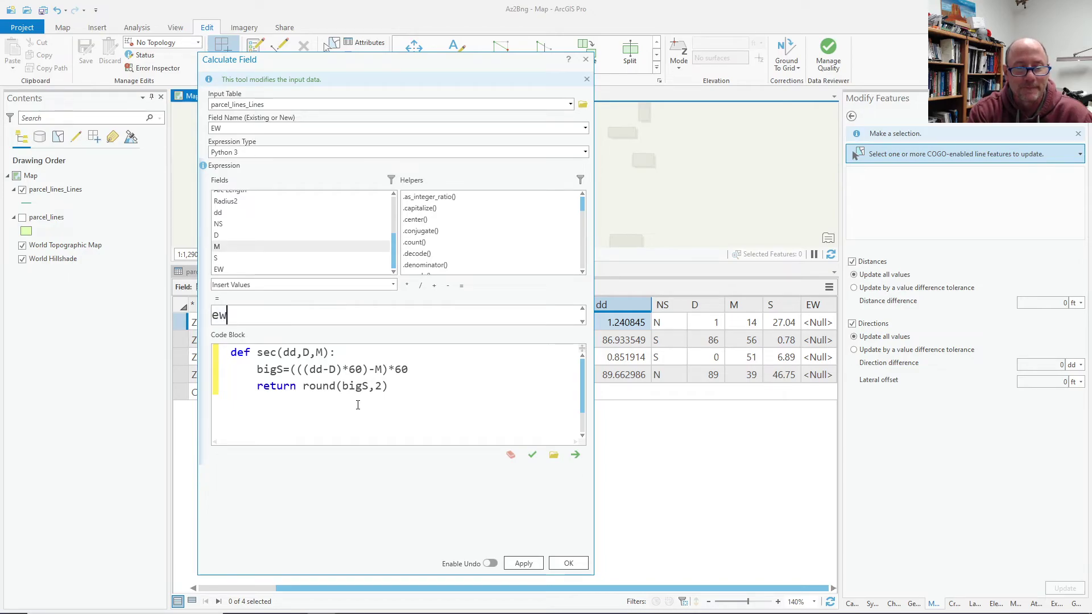
type("(")
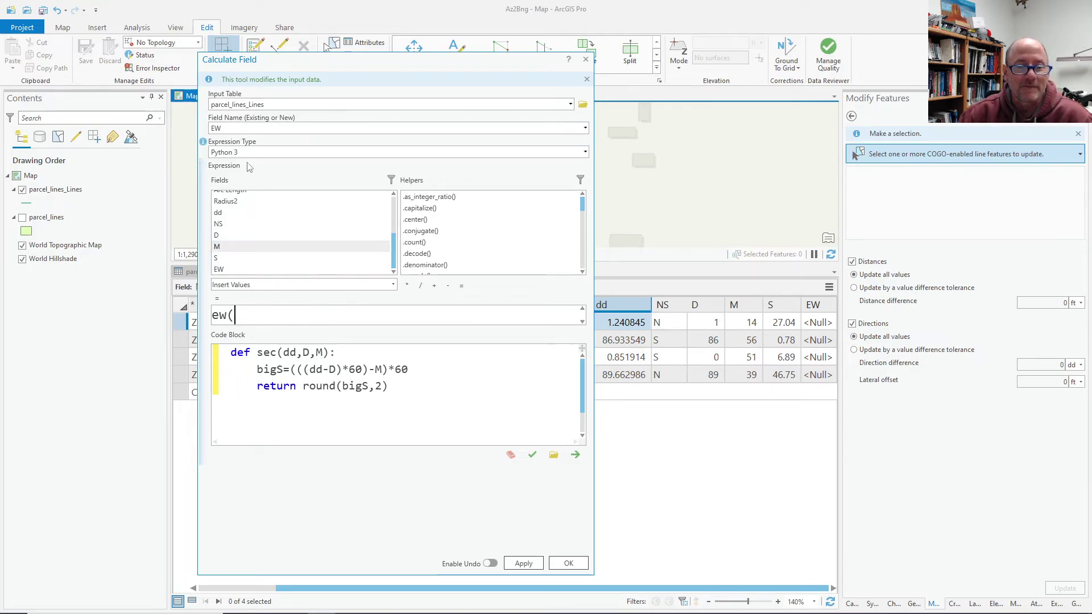
double_click(242, 213)
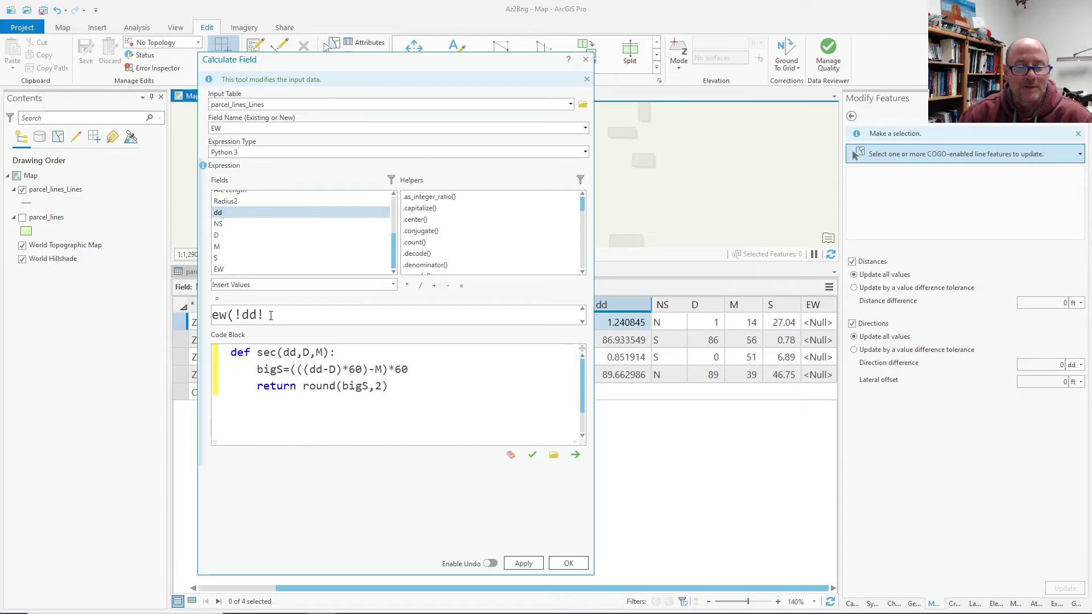
type(")")
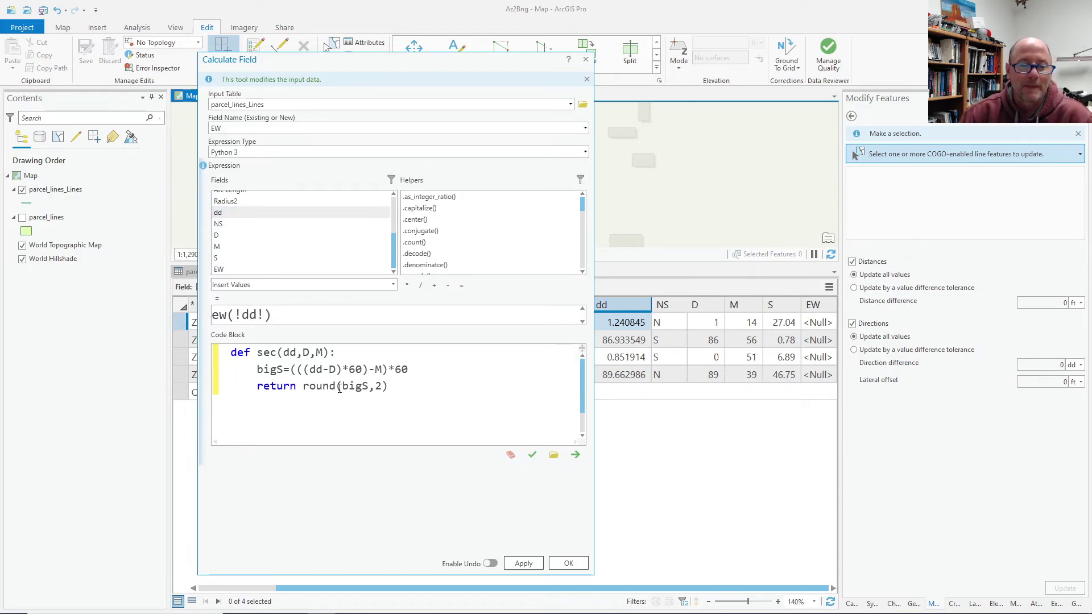
Step: Replace the old code block function with def ew(dd): and add the condition if dd>180:
left_click_drag(401, 395, 261, 347)
type("ew")
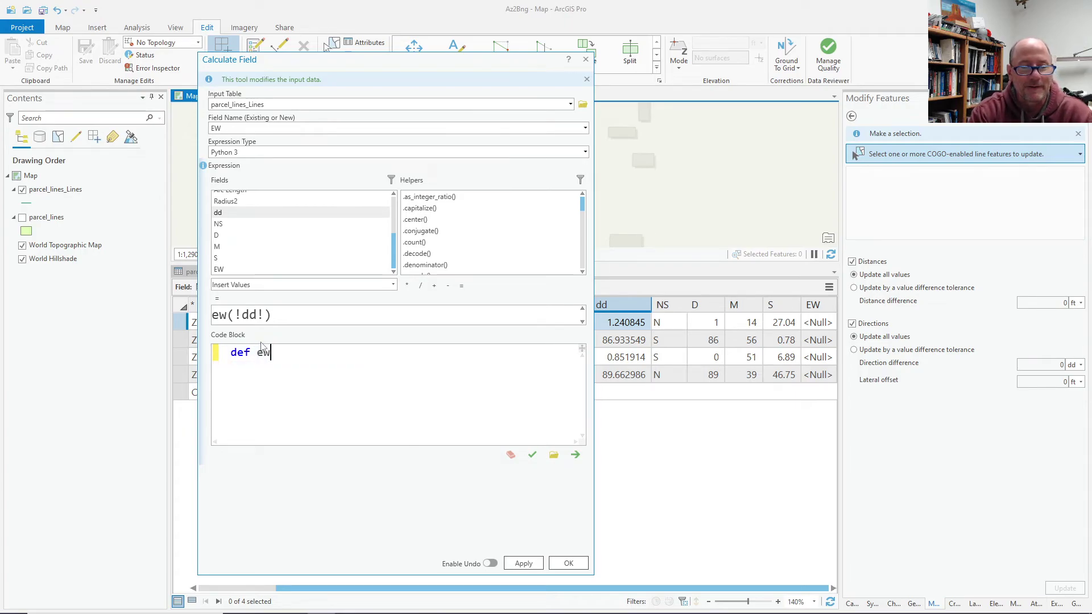
type("(dd")
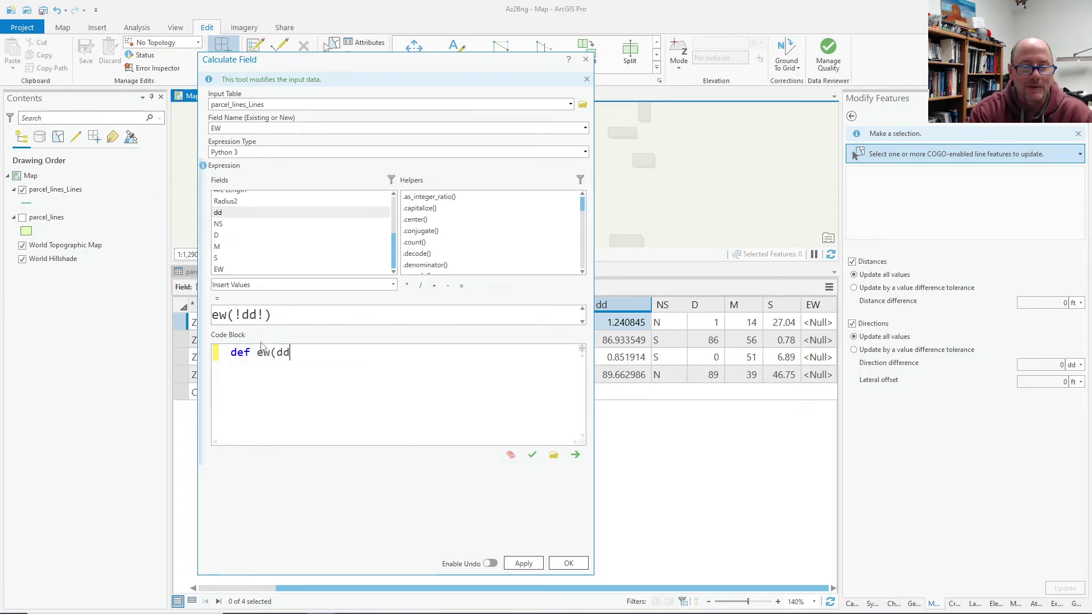
type("):")
key("Return")
type("if")
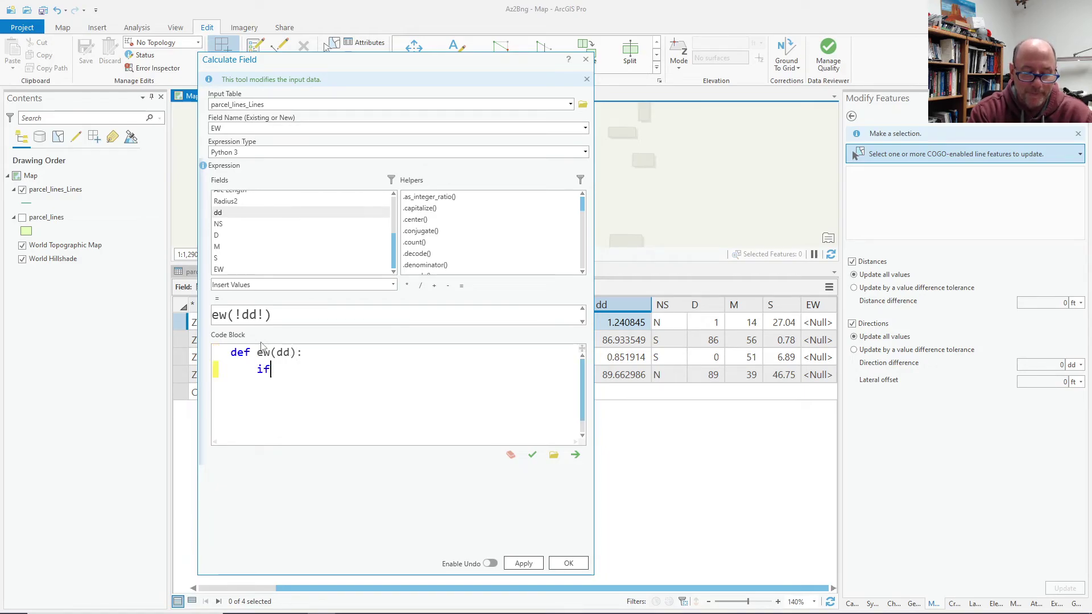
type(" dd>180")
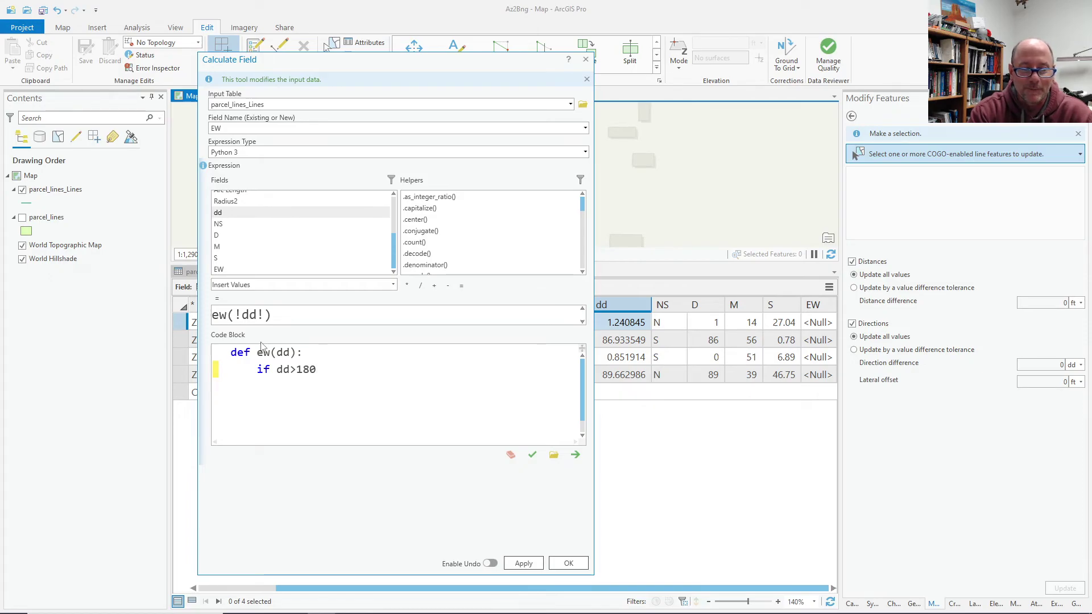
type(":")
key("Return")
Step: Make the ew function return "W" for the condition and "E" in an else branch, and run the EW calculation
type("re")
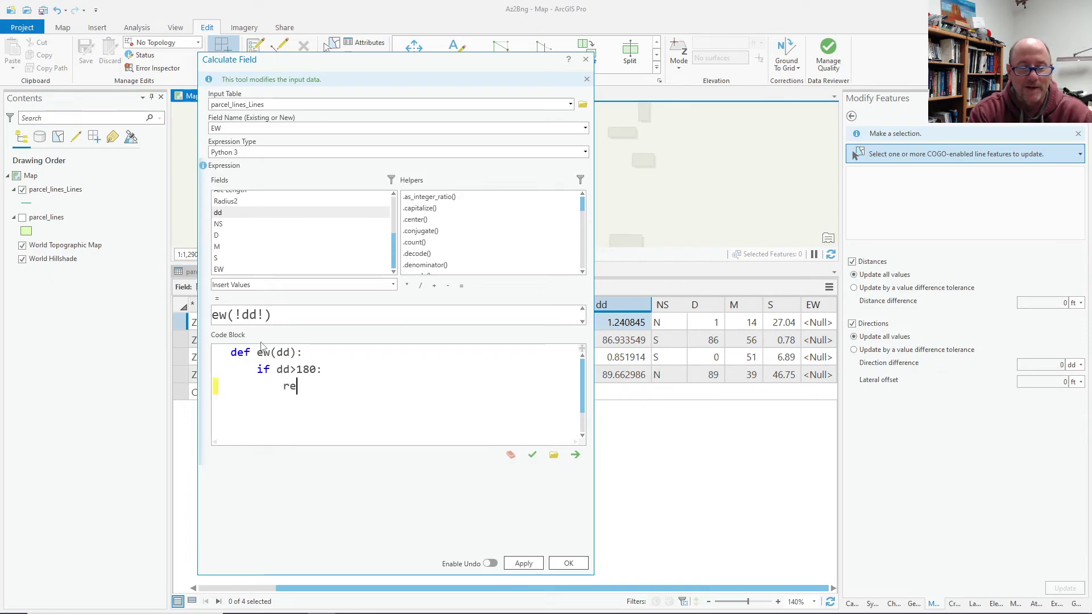
type("turn")
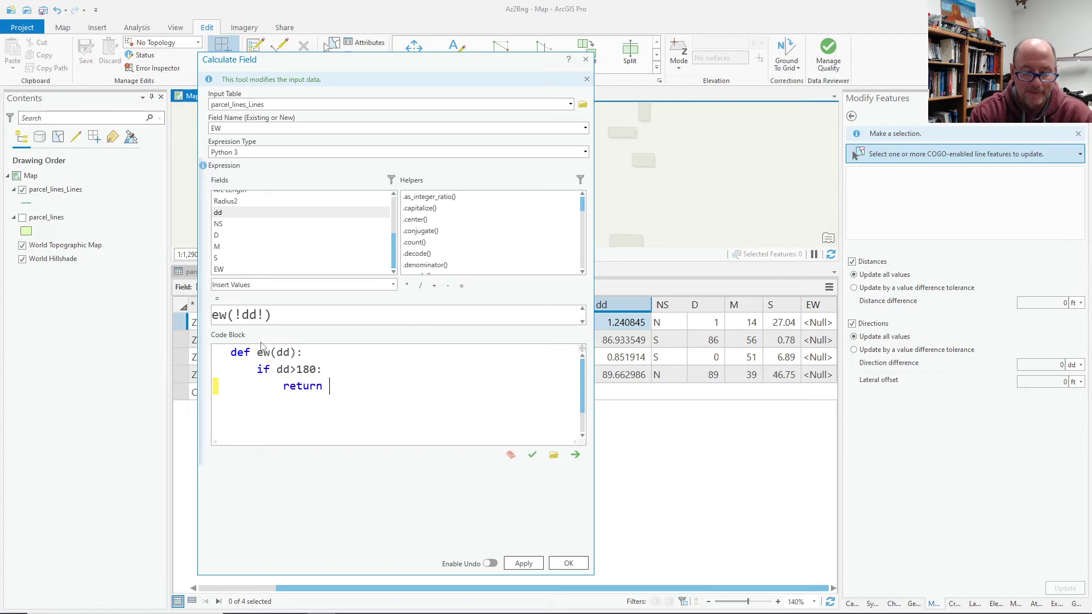
type(" \"W\"")
key("Return")
type("els")
key("BackSpace")
key("BackSpace")
type("lse:")
key("Return")
type("return \"E\"")
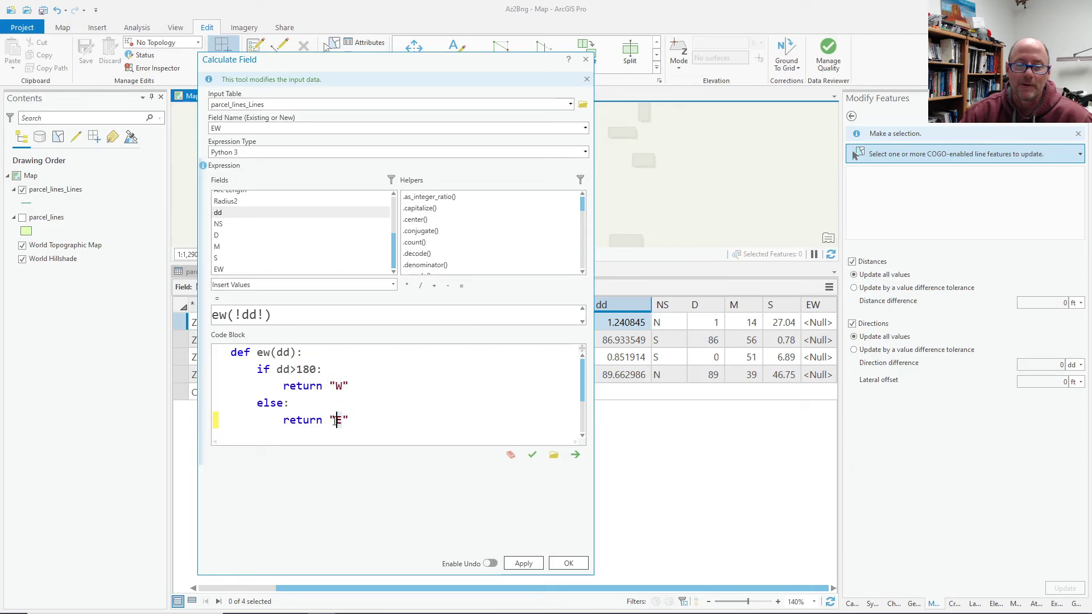
left_click(566, 563)
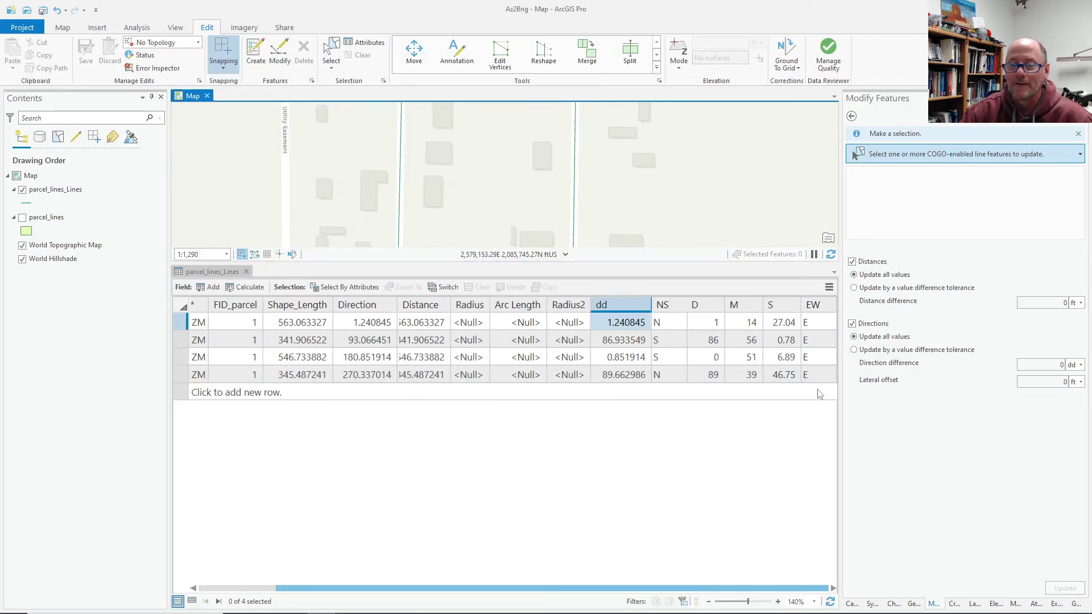
Step: Start a field calculation on the EW field and enter the expression ew(!Direction!)
right_click(810, 307)
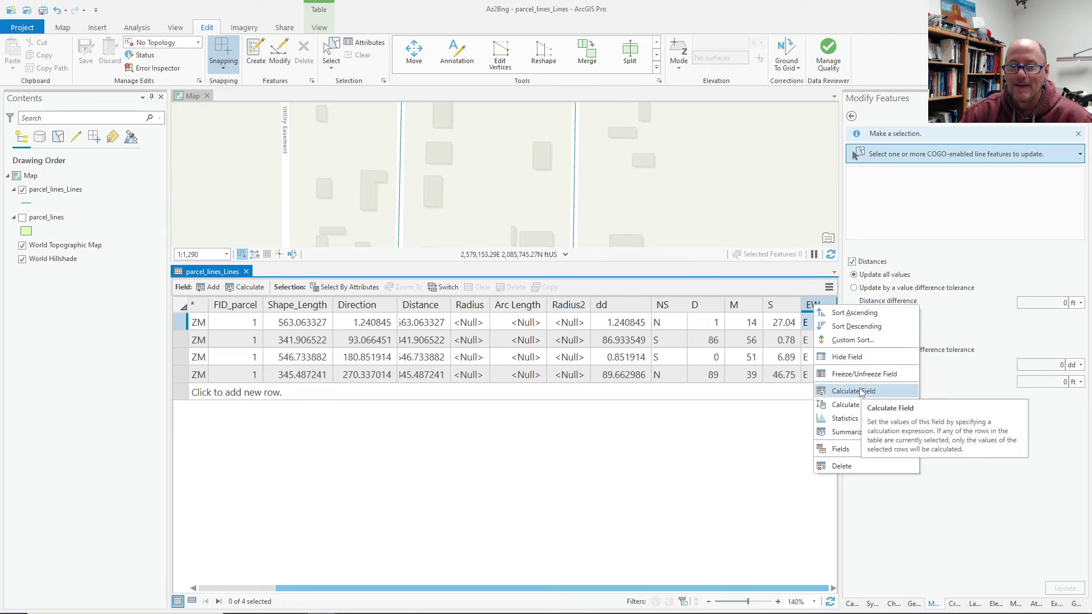
left_click(853, 391)
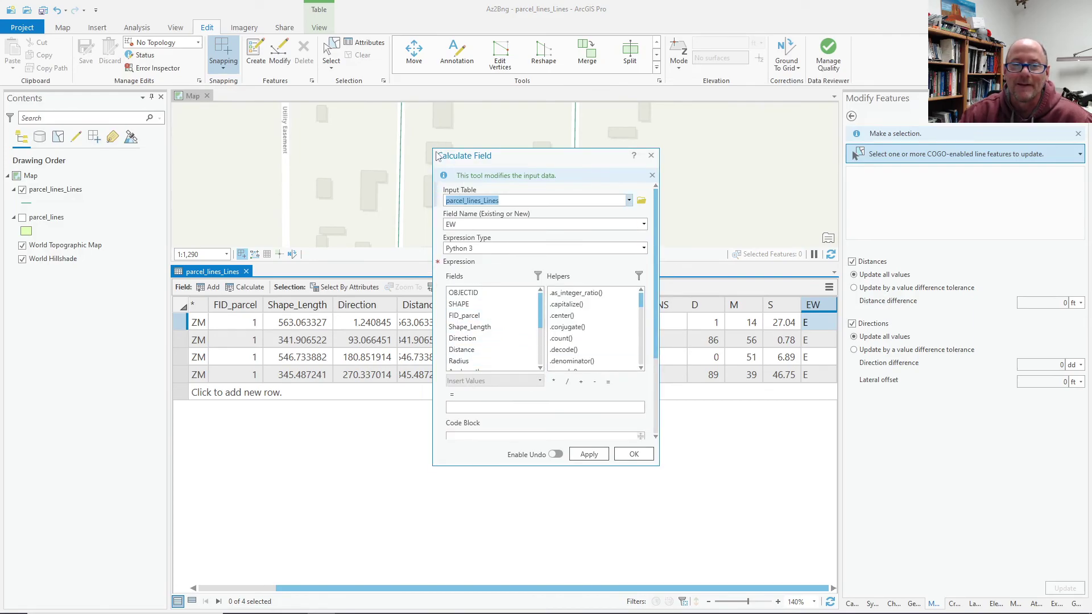
left_click(429, 153)
left_click_drag(435, 152, 251, 46)
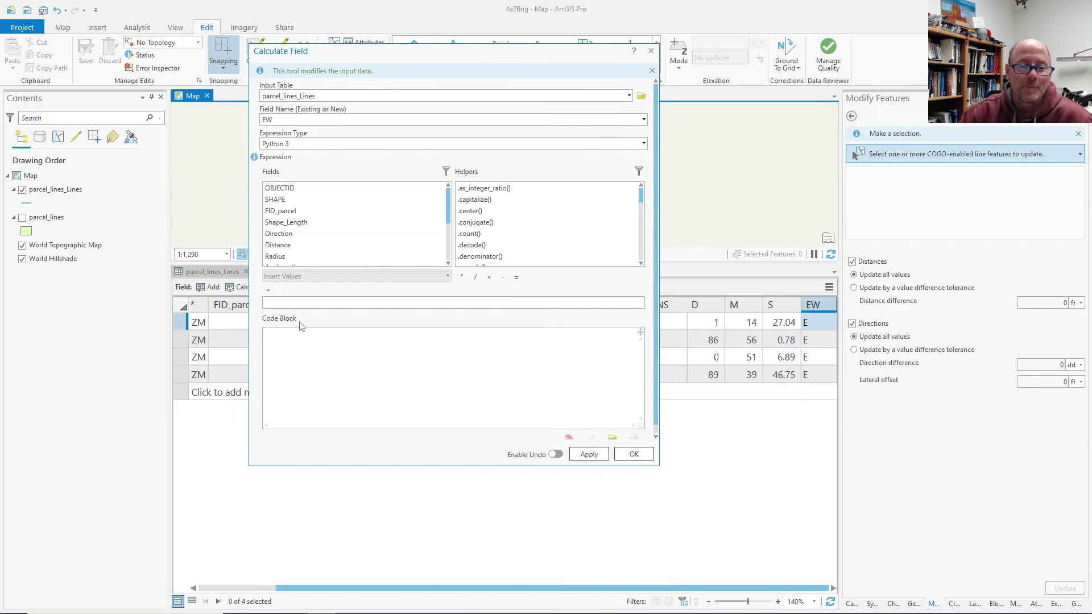
left_click(294, 303)
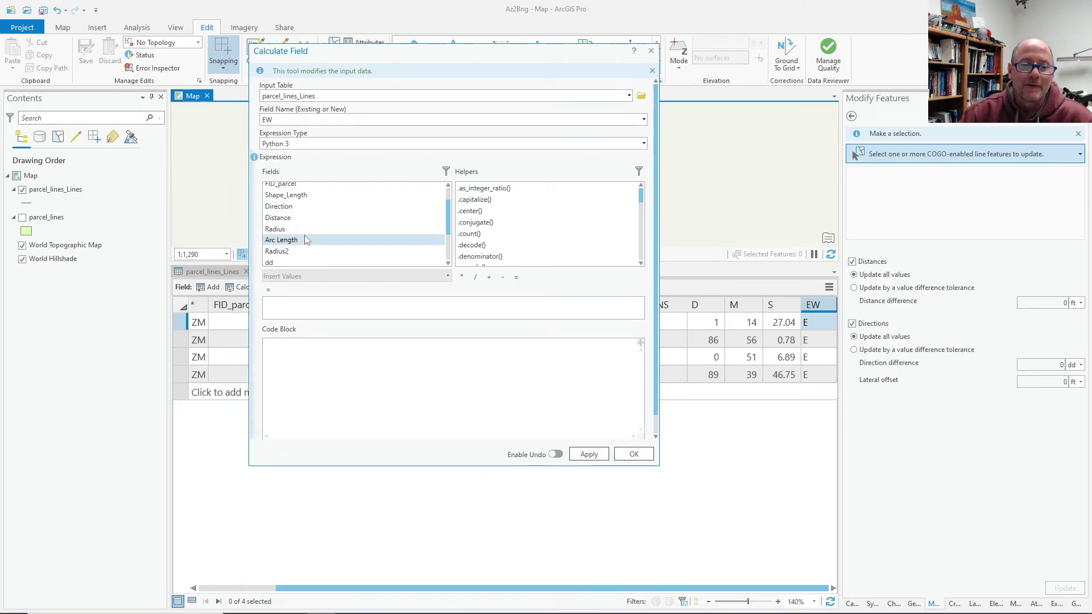
scroll(305, 234, "down", 2)
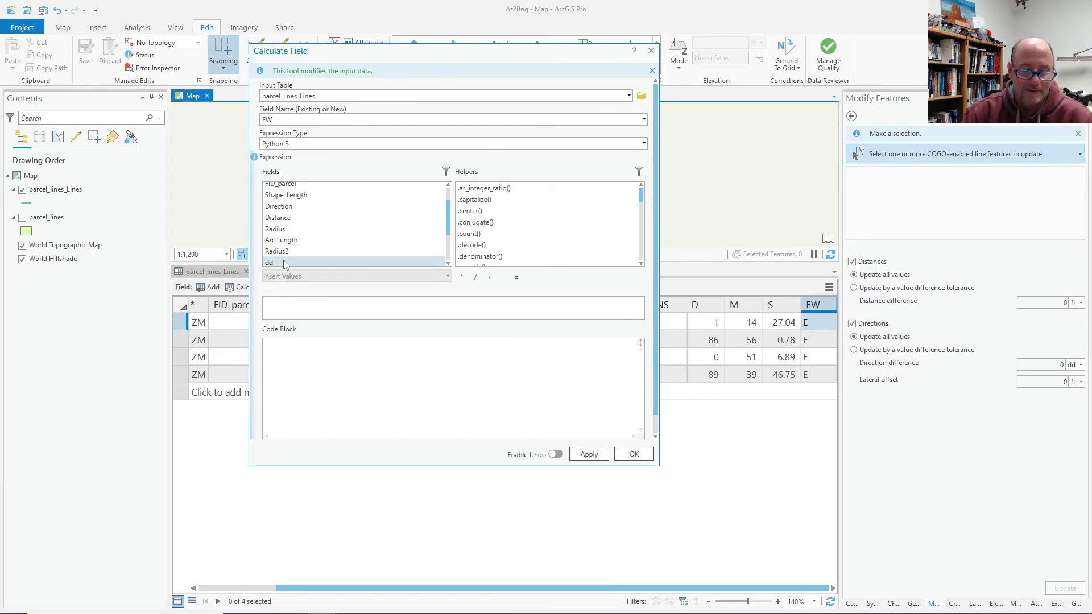
type("ew")
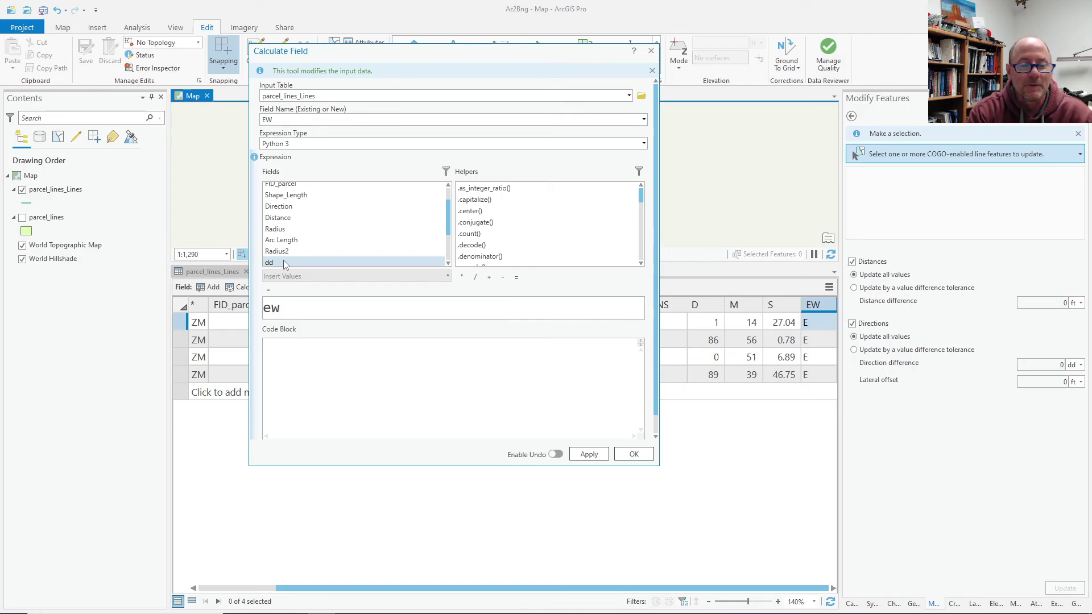
type("(")
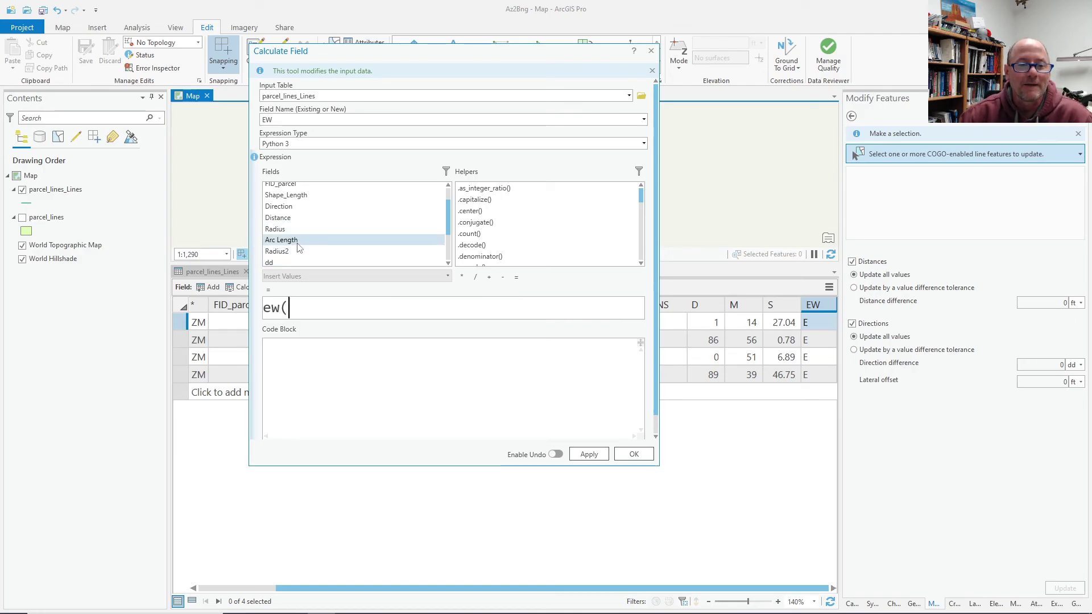
double_click(289, 207)
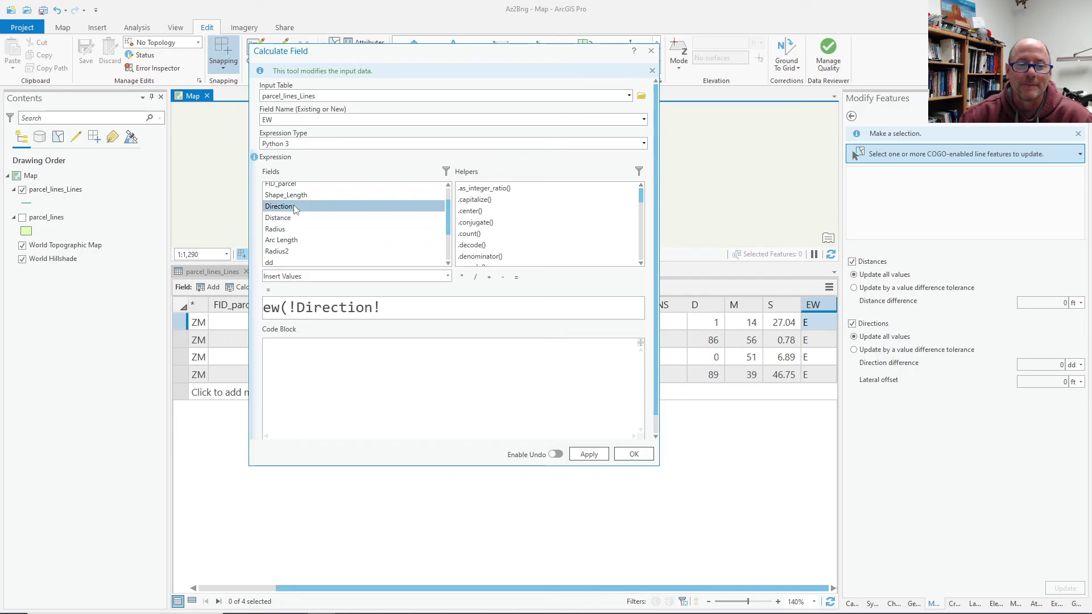
left_click(390, 314)
type(")")
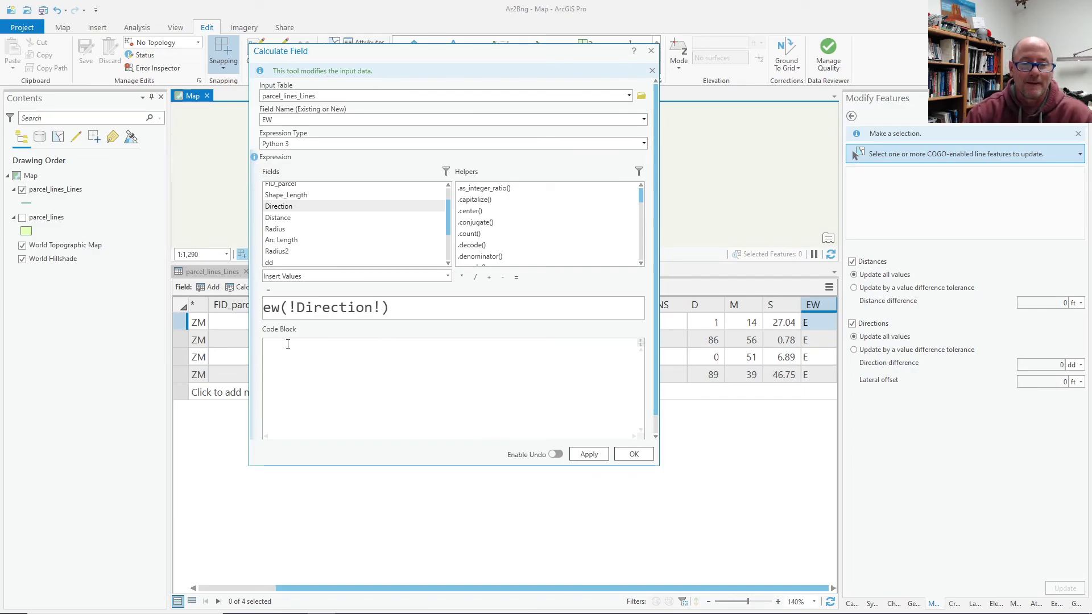
Step: Define def ew(dir): in the code block with the condition if dir<180: returning "E"
type("f ew(")
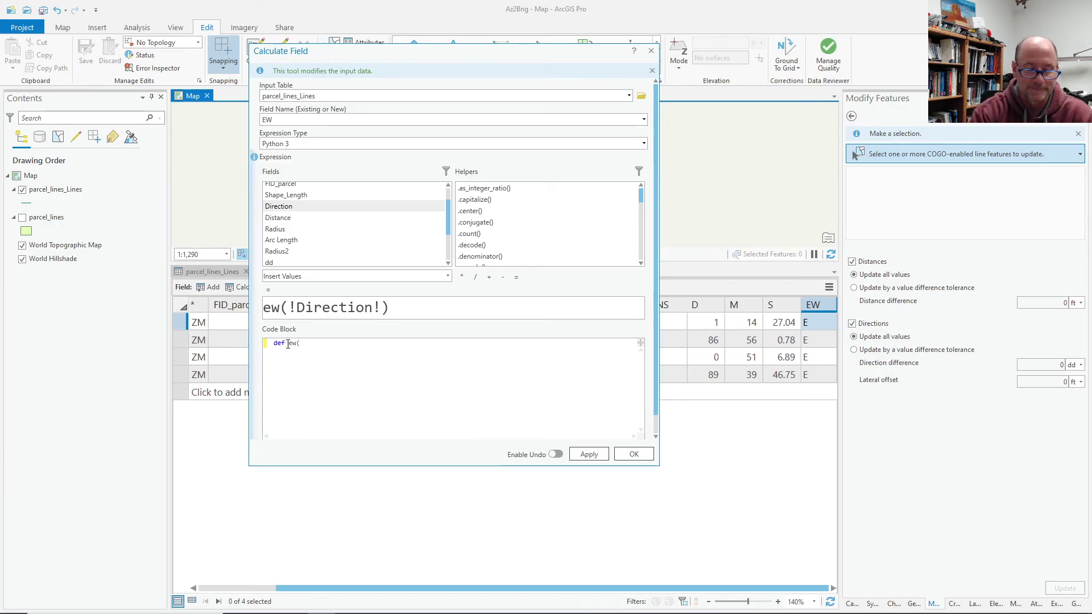
type("dir)")
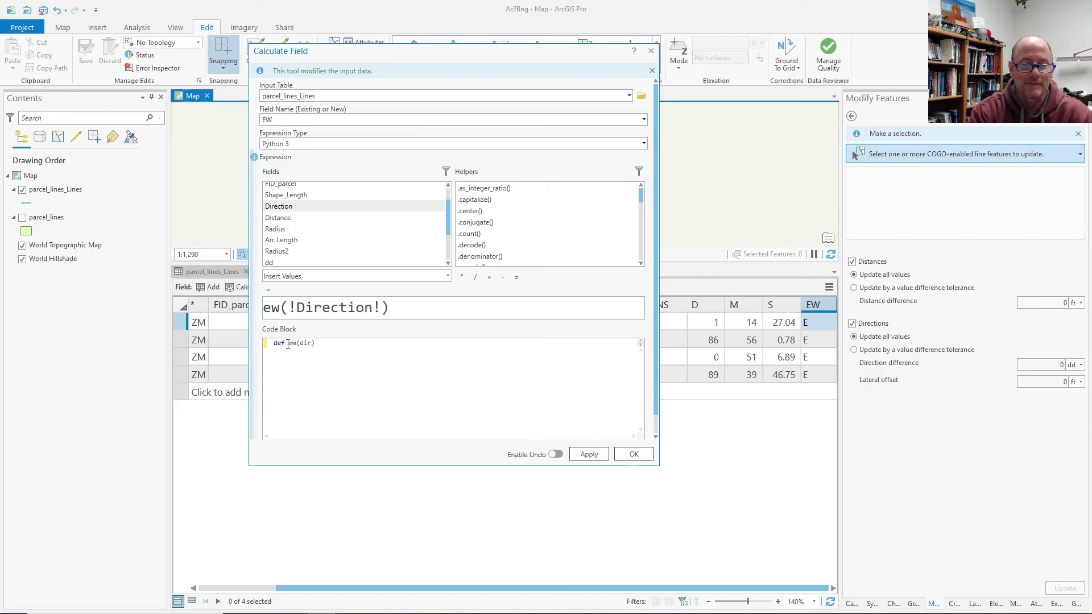
type(":")
key("Return")
type("if")
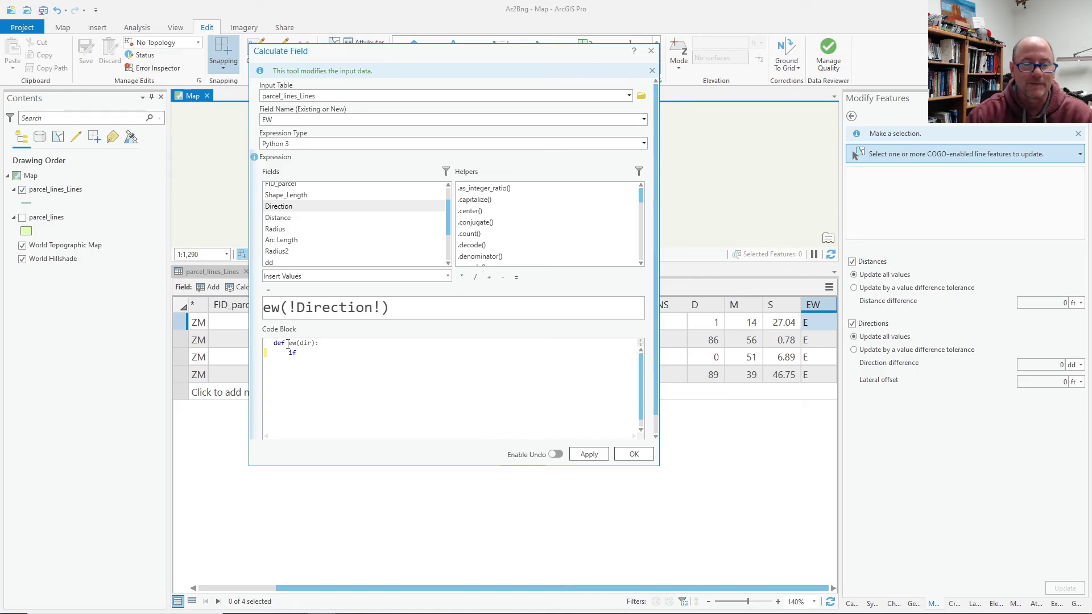
scroll(299, 354, "up", 4)
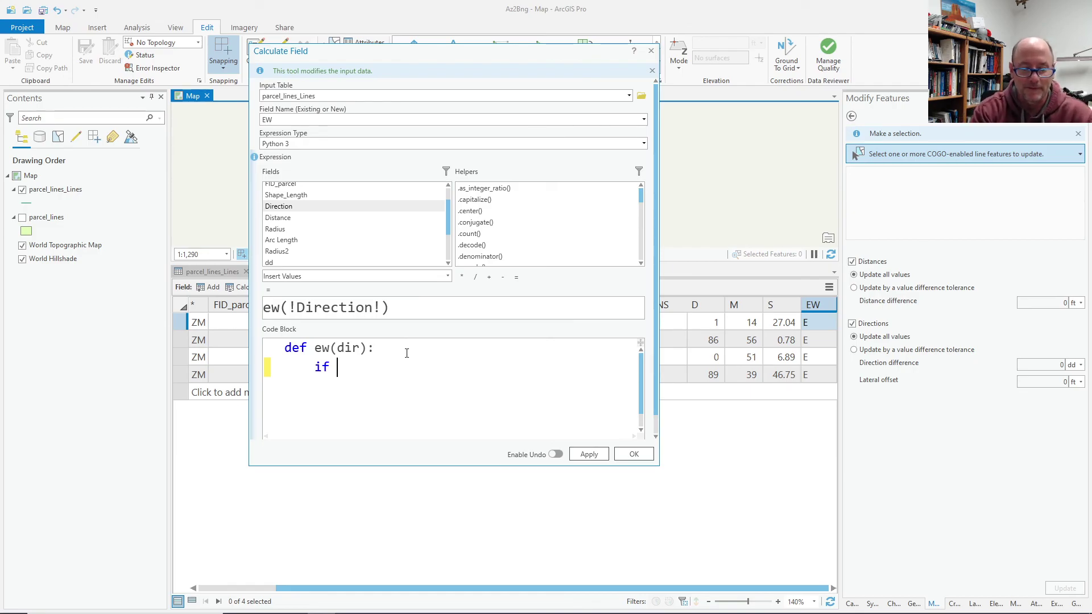
type("dir<180:")
key("Return")
type("return \"")
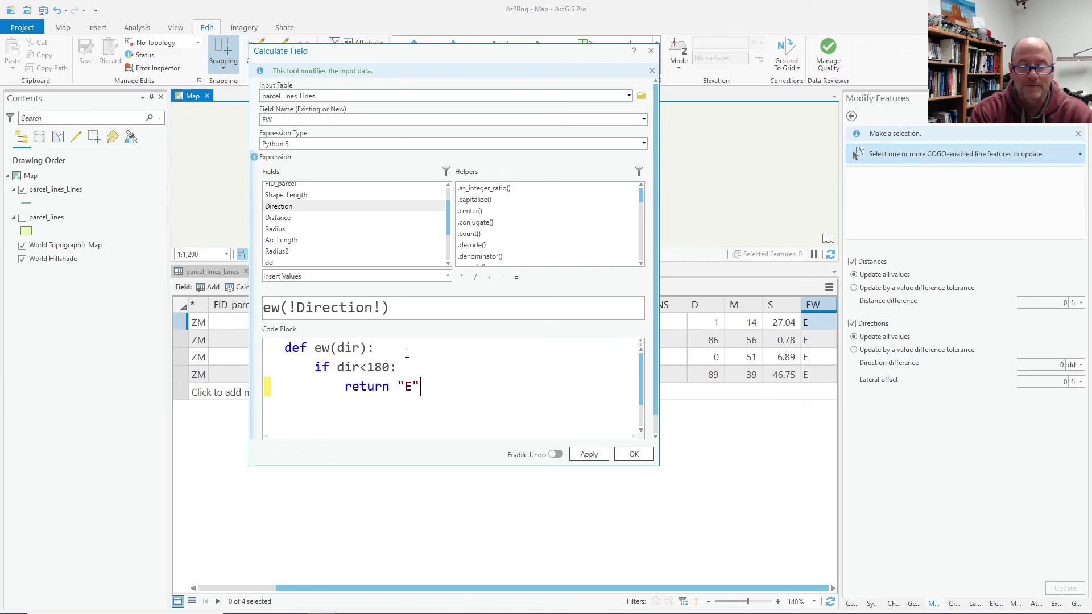
type("E\"")
Step: Add an else branch to the ew function that returns "W"
key("Return")
type("else")
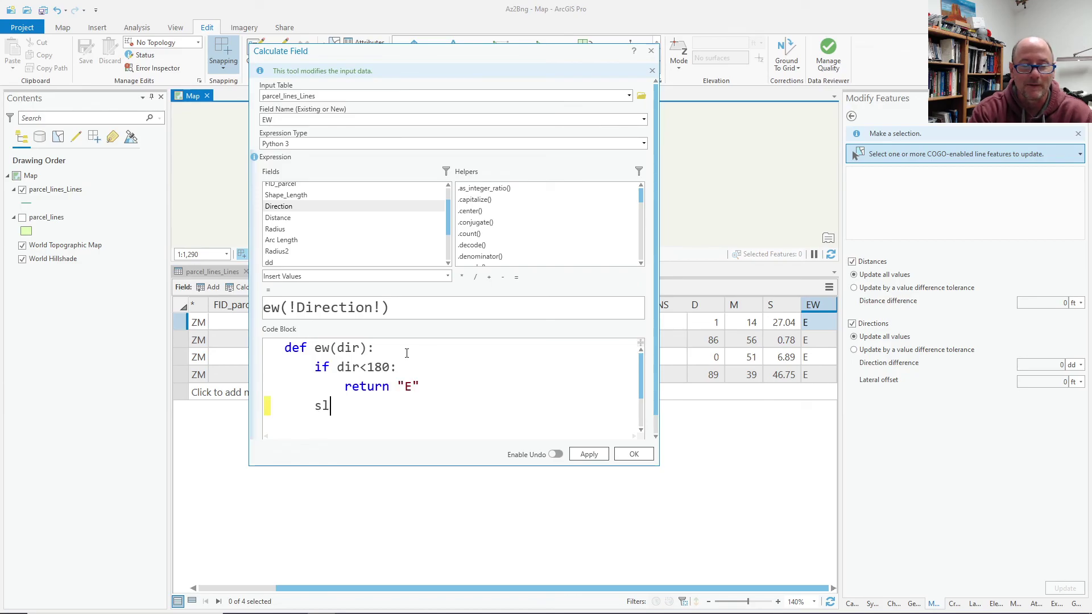
type(":")
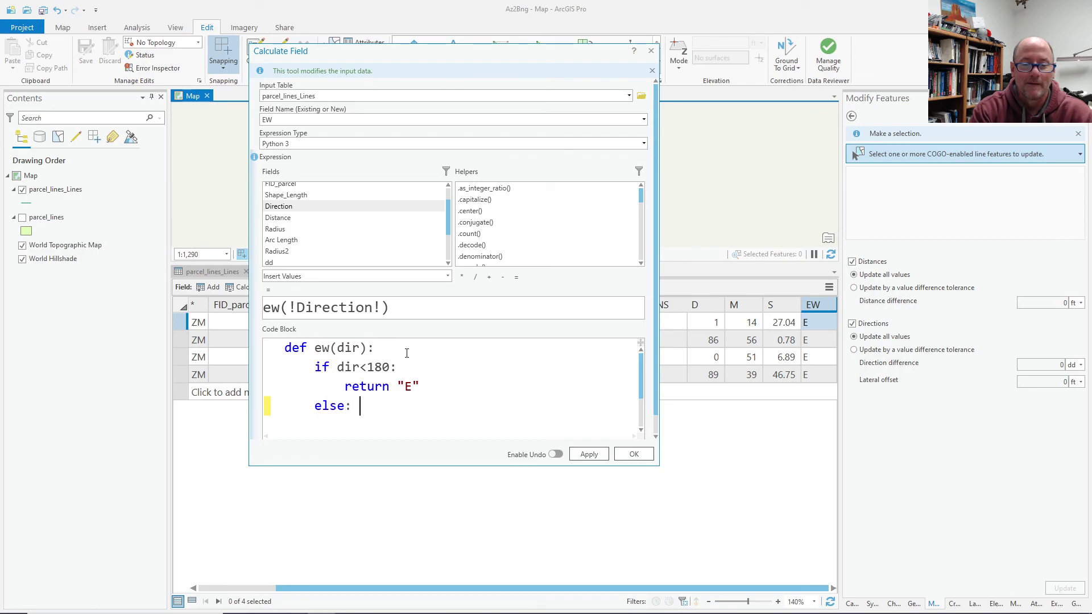
key("Return")
type("retur")
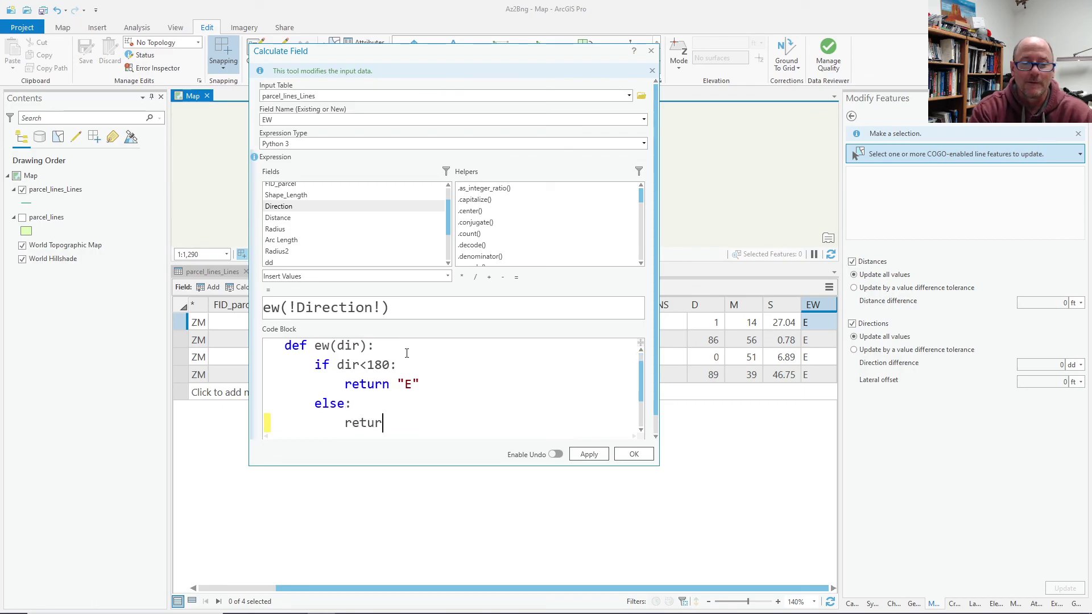
type("n \"W")
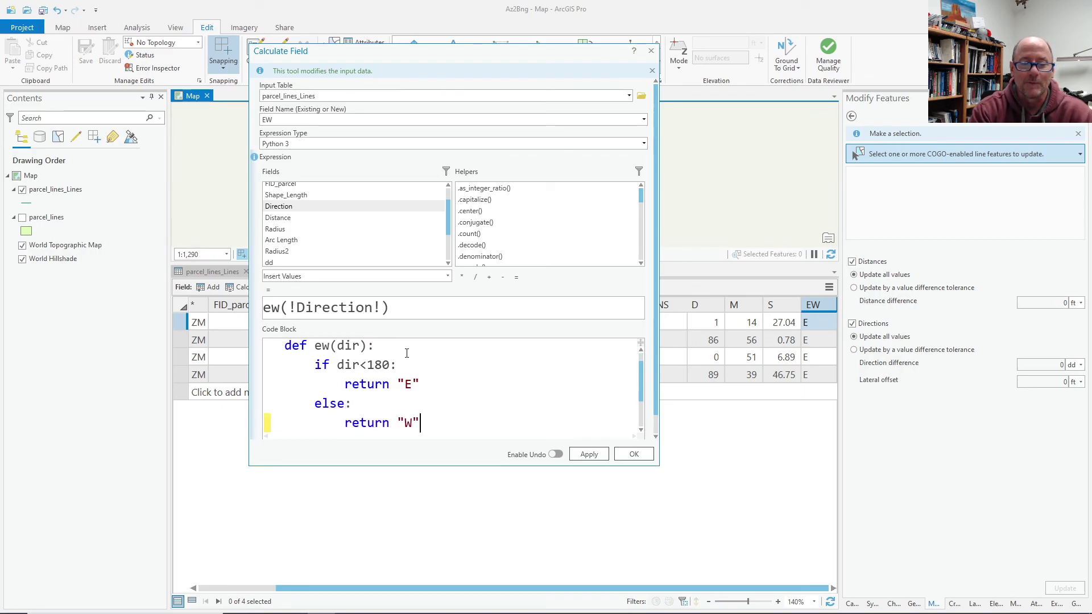
Step: Run the EW field calculation and close the parcel_lines_Lines attribute table
left_click(632, 455)
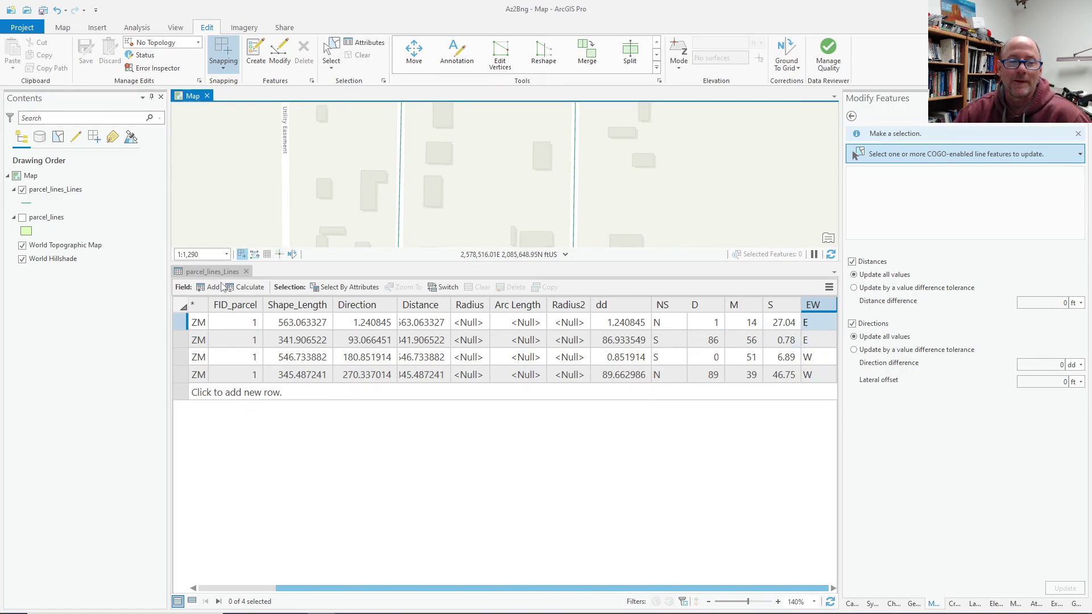
left_click(245, 272)
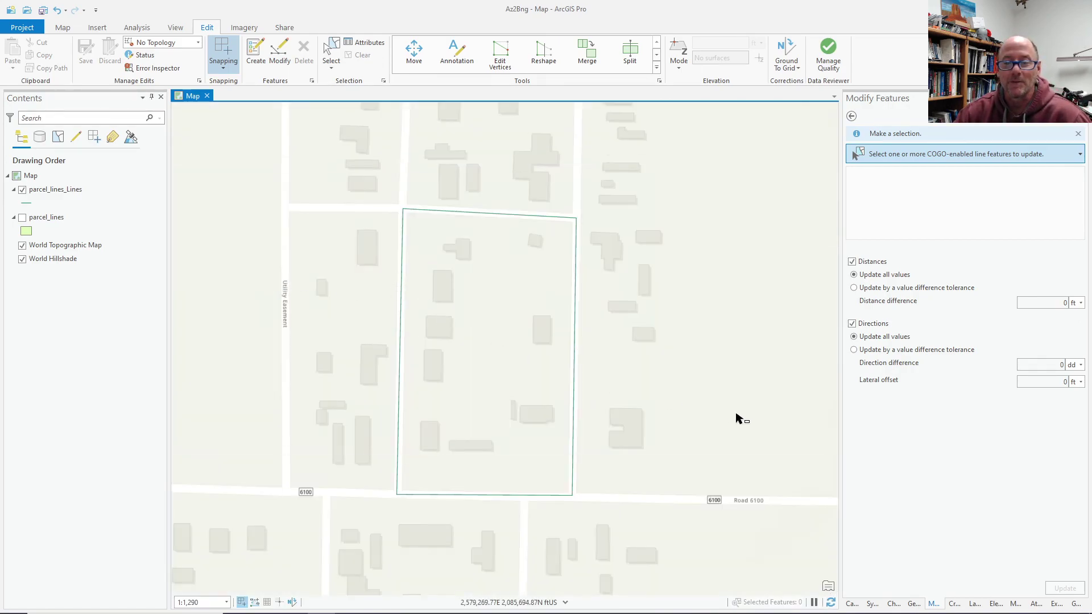